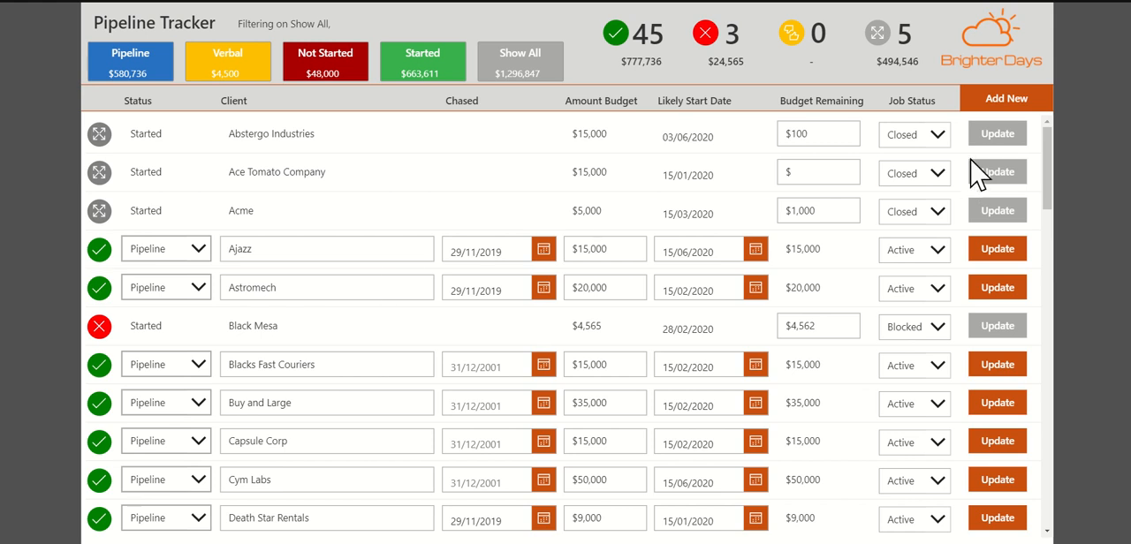
Step: Examine the Create New Pipeline Item form by opening it for a new entry and dismissing it without creating anything
{"action": "left_click", "coordinate": [997, 99]}
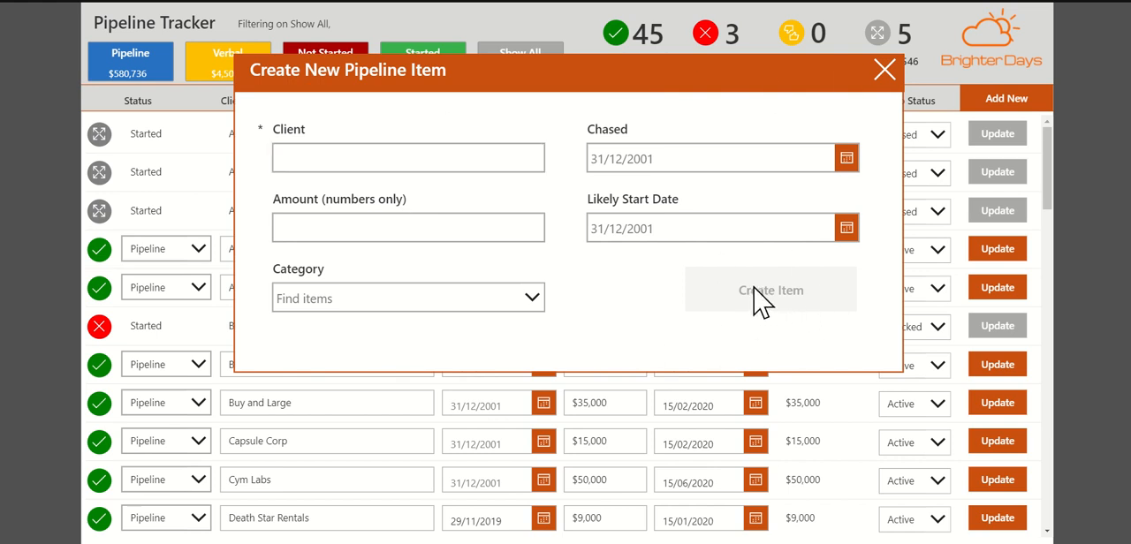
{"action": "left_click", "coordinate": [474, 163]}
{"action": "left_click", "coordinate": [889, 83]}
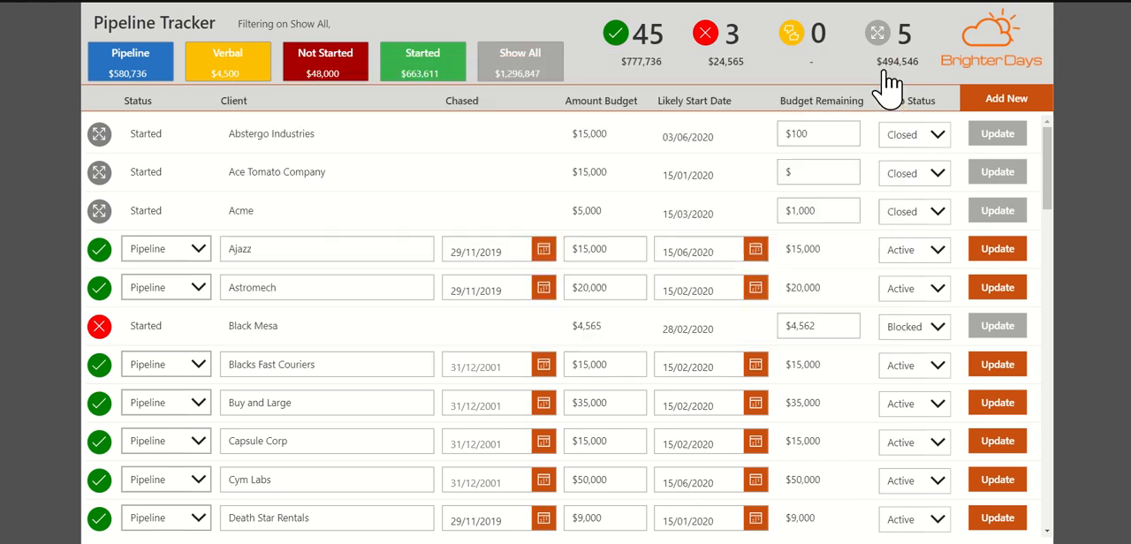
{"action": "left_click", "coordinate": [998, 100]}
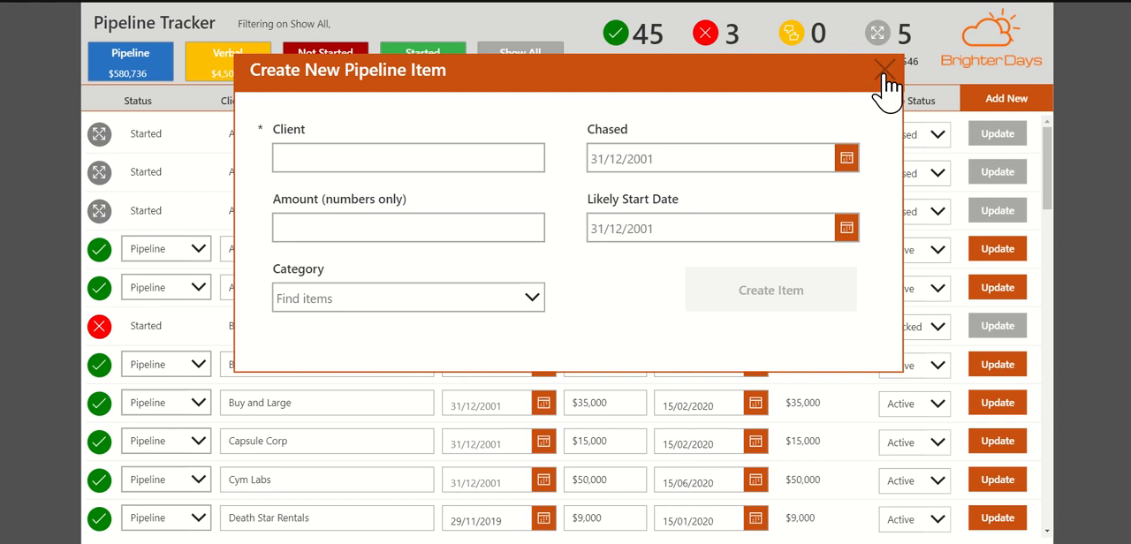
{"action": "left_click", "coordinate": [885, 70]}
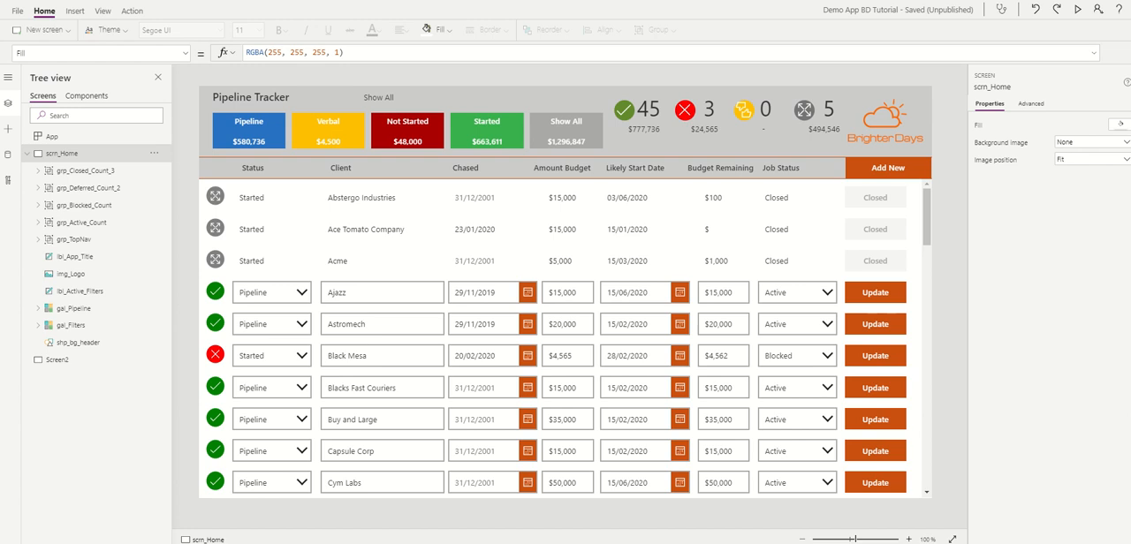
Step: Set the Add New button's OnSelect formula to UpdateContext({con_NewForm : true})
{"action": "left_click", "coordinate": [921, 183]}
{"action": "left_click", "coordinate": [916, 168]}
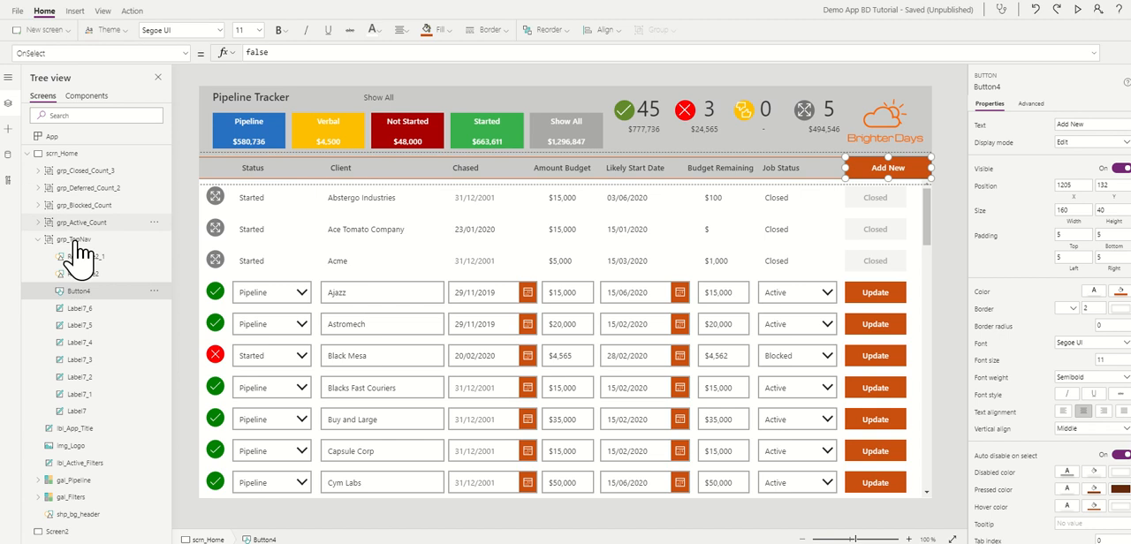
{"action": "left_click", "coordinate": [52, 242]}
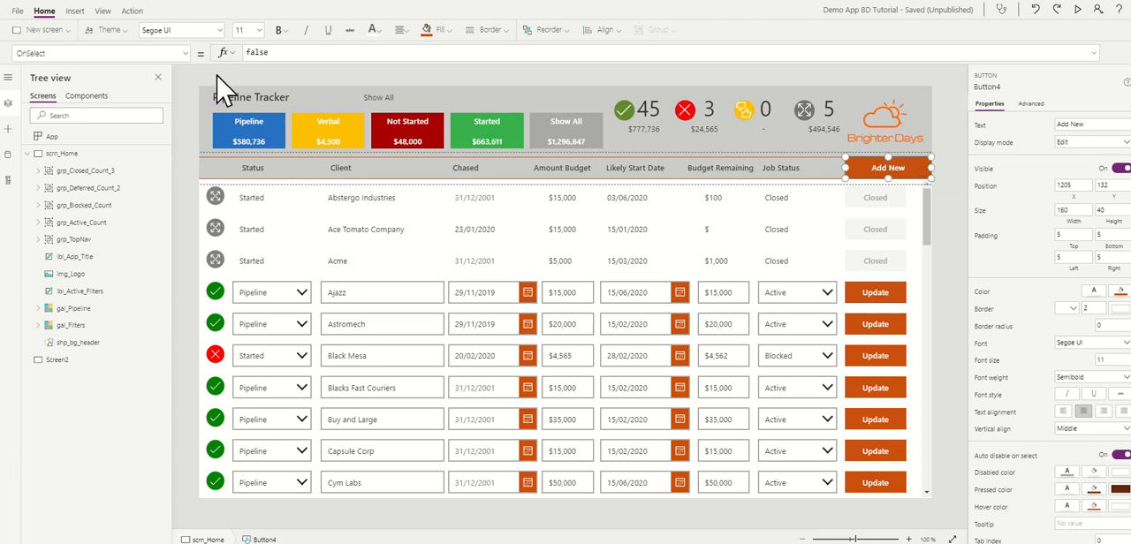
{"action": "double_click", "coordinate": [288, 53]}
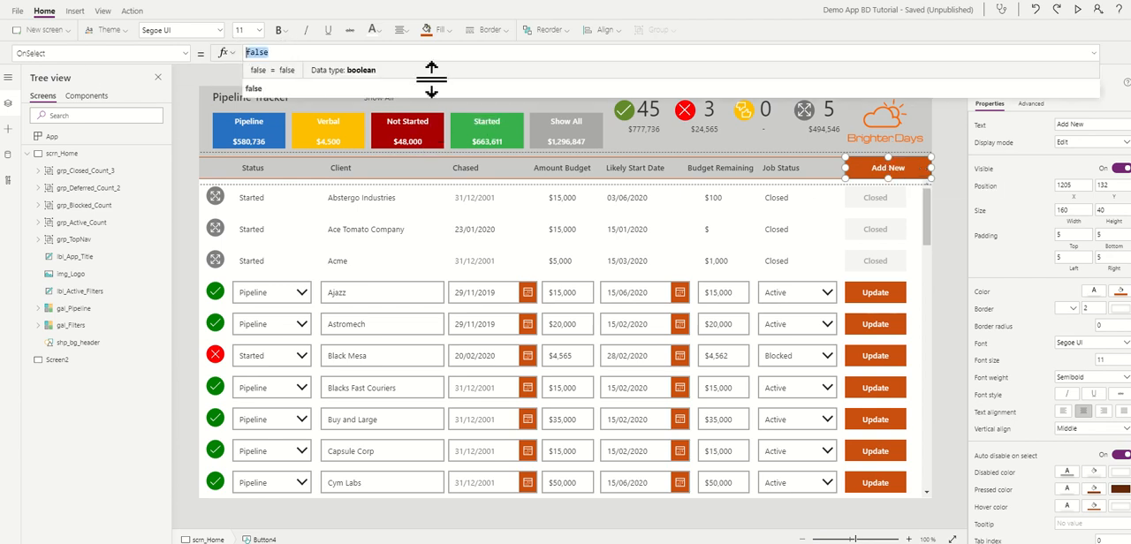
{"action": "type", "text": "UpdateContext({con_NewForm : true})"}
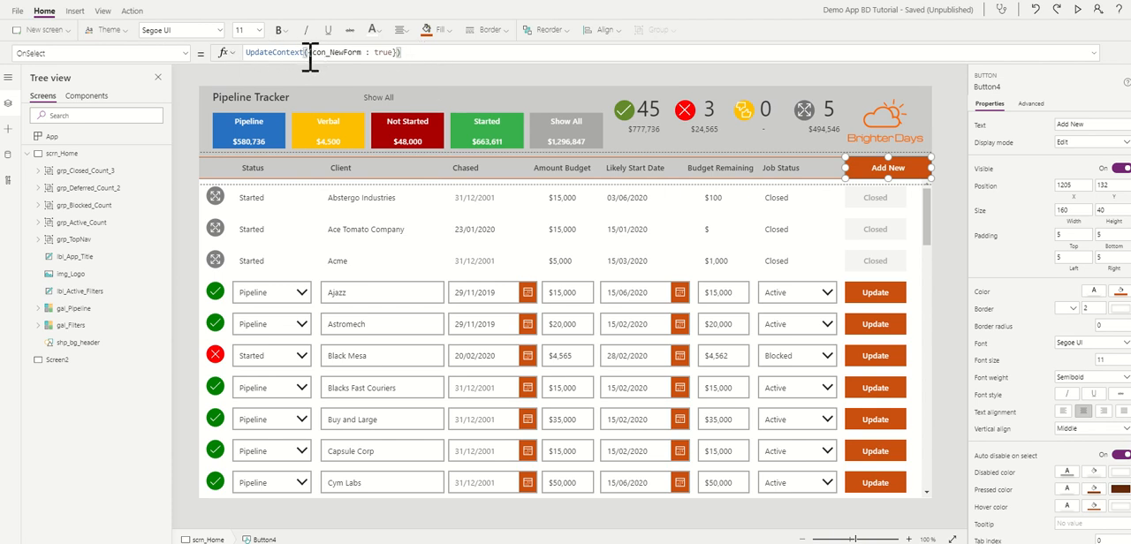
{"action": "left_click_drag", "start_coordinate": [312, 53], "coordinate": [362, 53]}
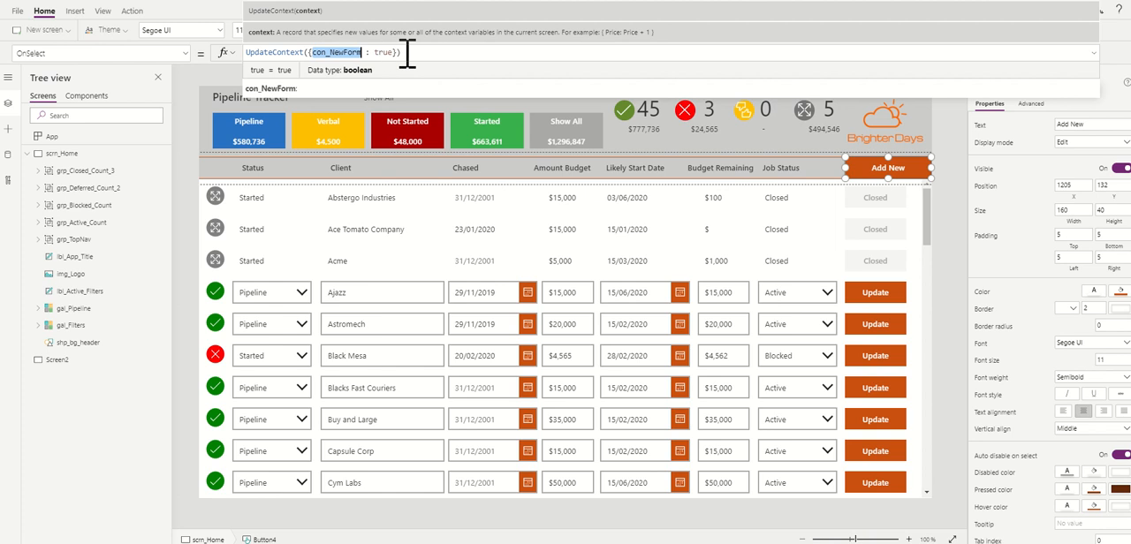
{"action": "left_click", "coordinate": [410, 52]}
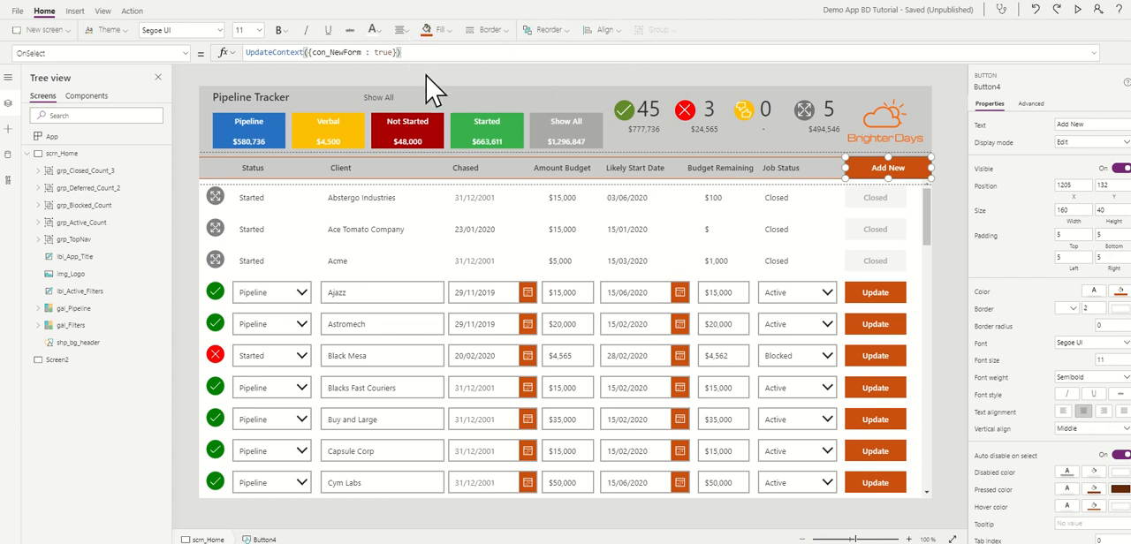
{"action": "left_click", "coordinate": [456, 86]}
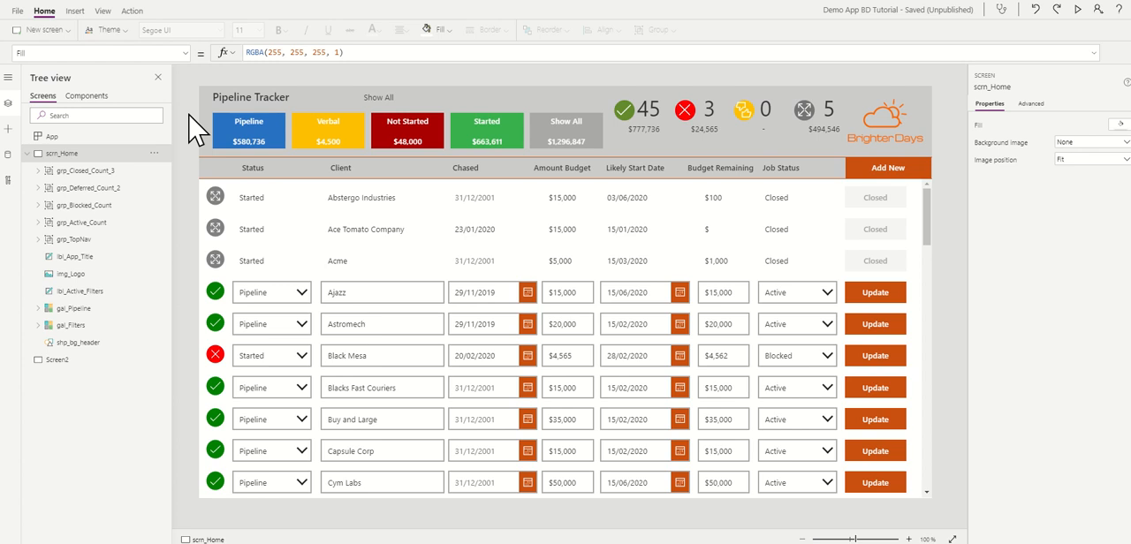
Step: Insert a rectangle over the middle of the pipeline gallery, about 835 wide and 483 high, at about X 302, Y 184
{"action": "left_click", "coordinate": [74, 11]}
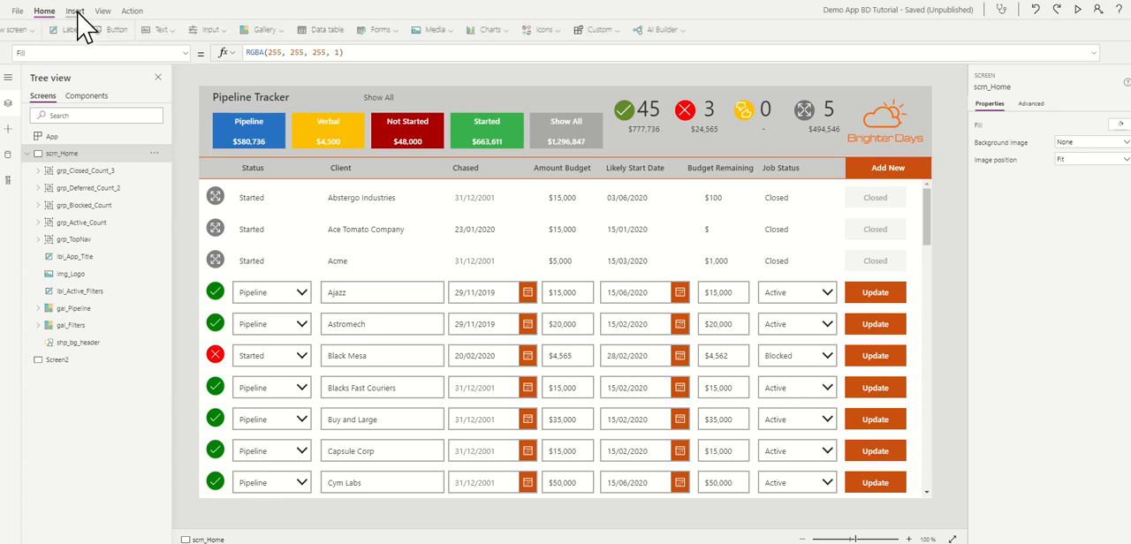
{"action": "left_click", "coordinate": [595, 40]}
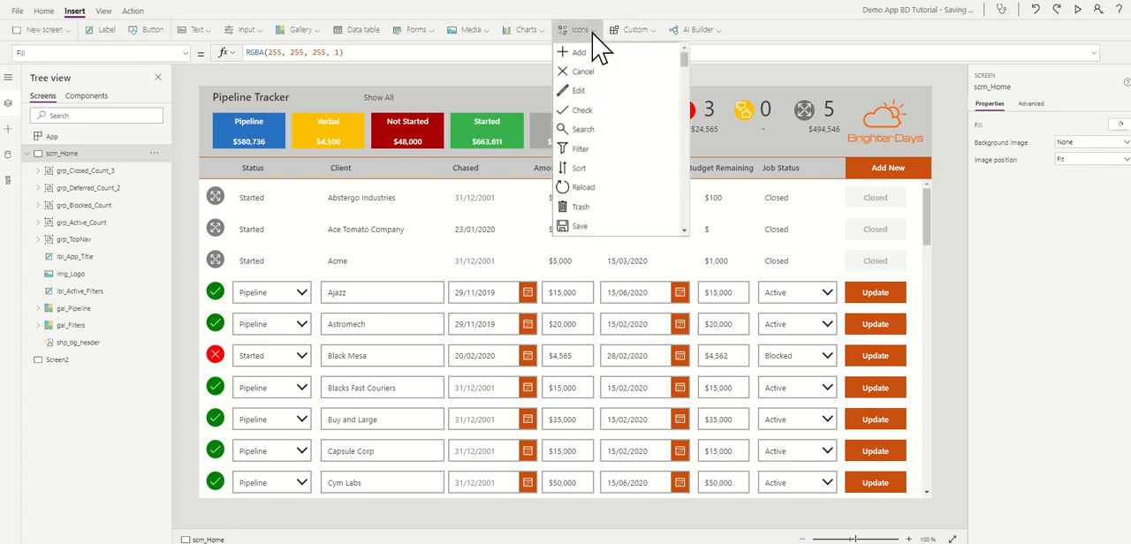
{"action": "scroll", "coordinate": [687, 71], "scroll_direction": "down", "scroll_amount": 1}
{"action": "scroll", "coordinate": [681, 71], "scroll_direction": "down", "scroll_amount": 12}
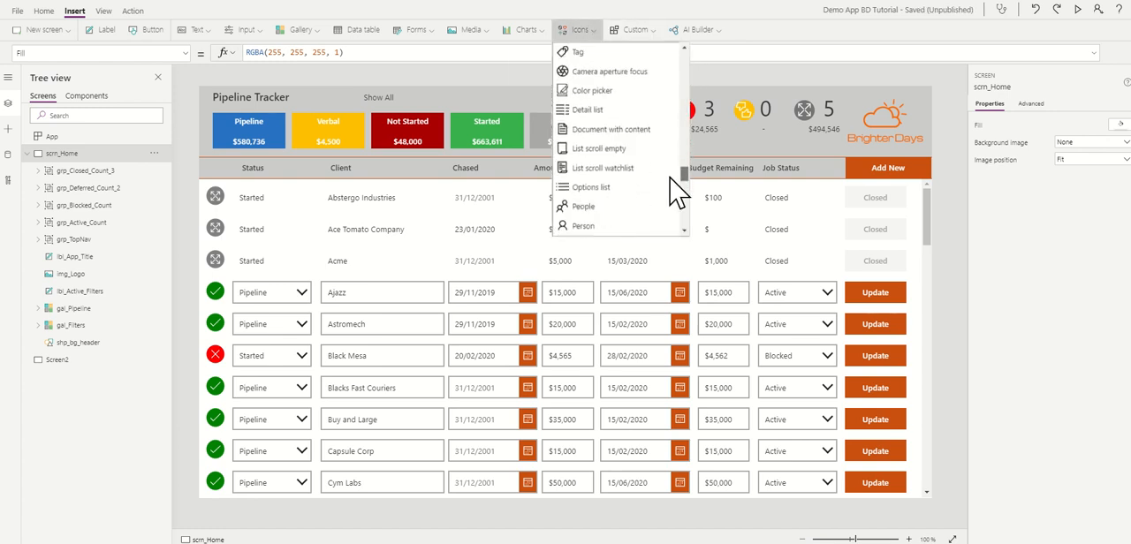
{"action": "scroll", "coordinate": [679, 212], "scroll_direction": "down", "scroll_amount": 10}
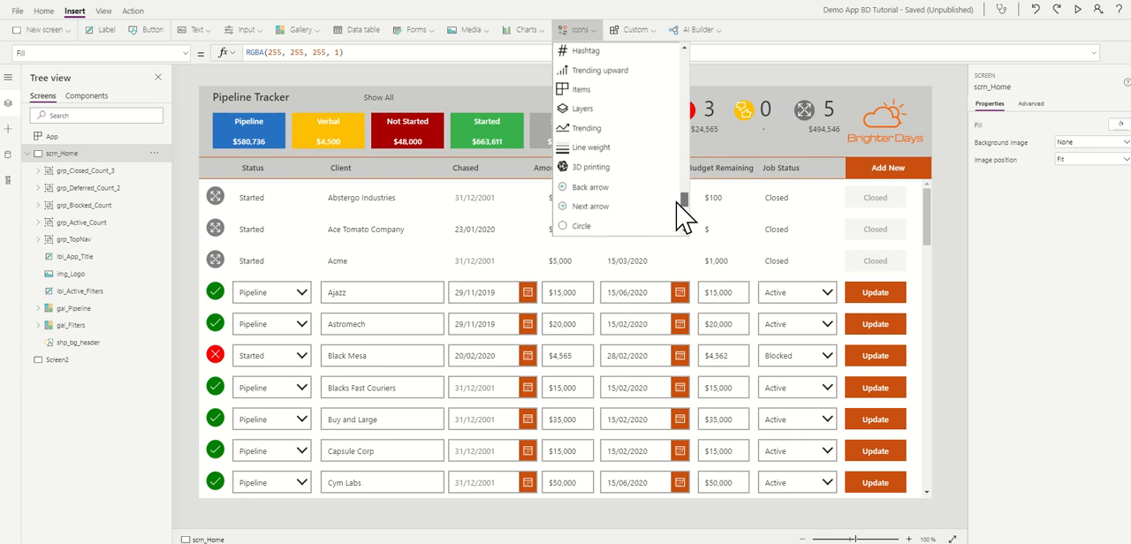
{"action": "left_click", "coordinate": [592, 158]}
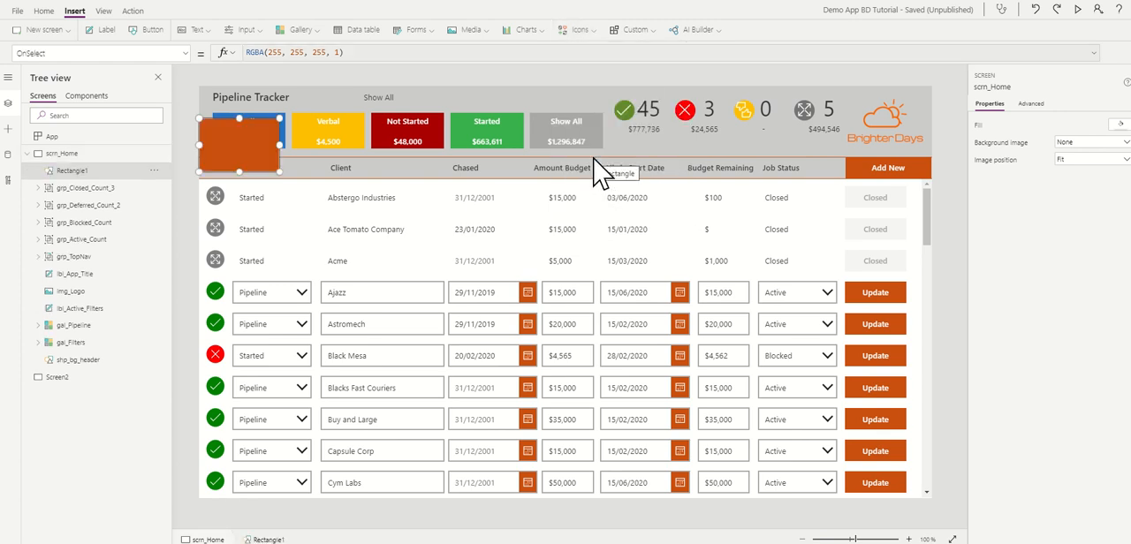
{"action": "left_click_drag", "start_coordinate": [245, 150], "coordinate": [808, 443]}
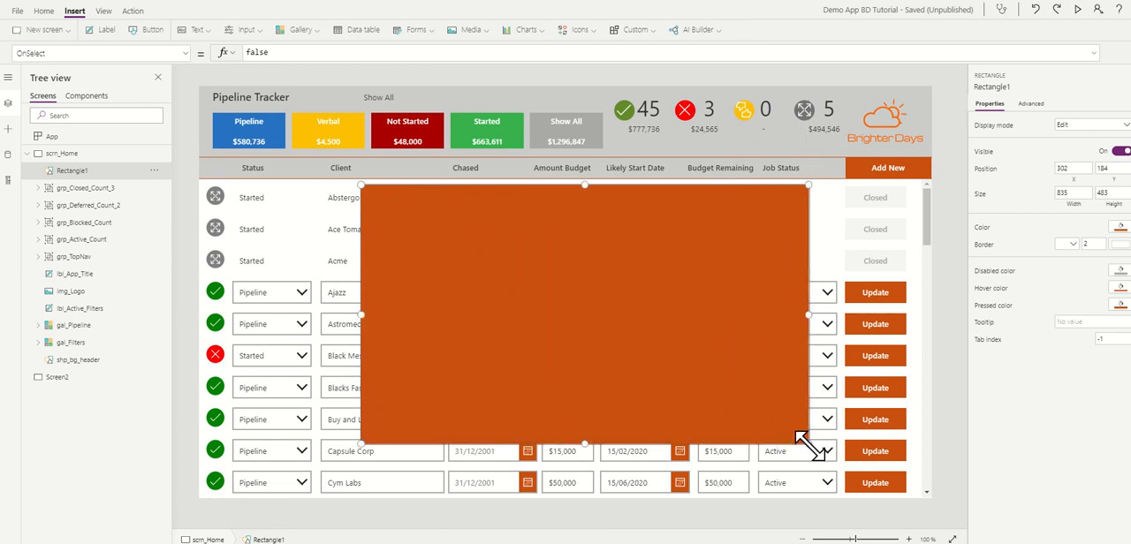
Step: Set the large rectangle's fill, hover and pressed colors to white
{"action": "left_click", "coordinate": [1120, 227]}
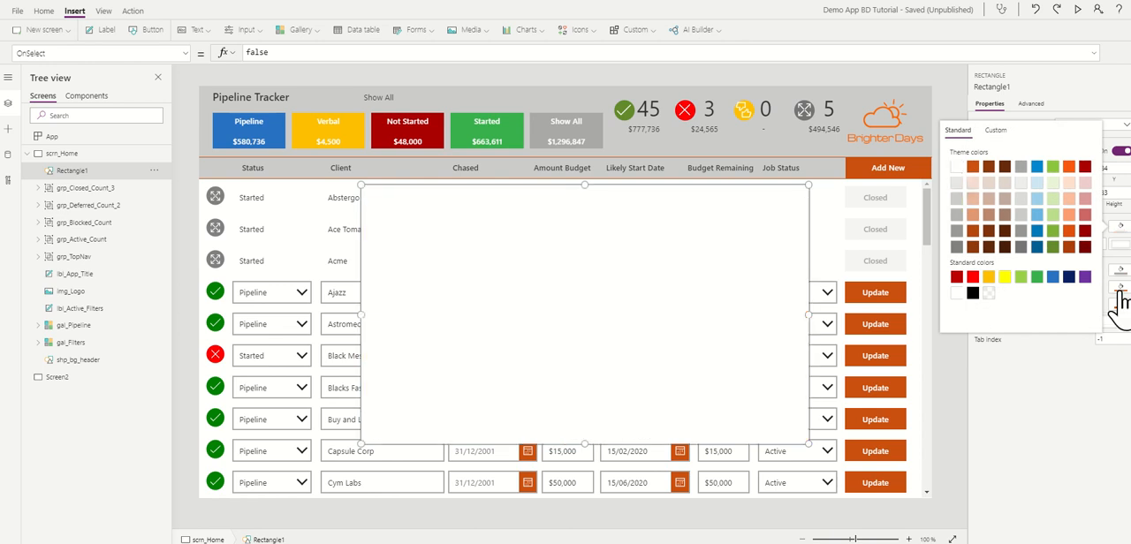
{"action": "left_click", "coordinate": [1120, 289]}
{"action": "left_click", "coordinate": [956, 228]}
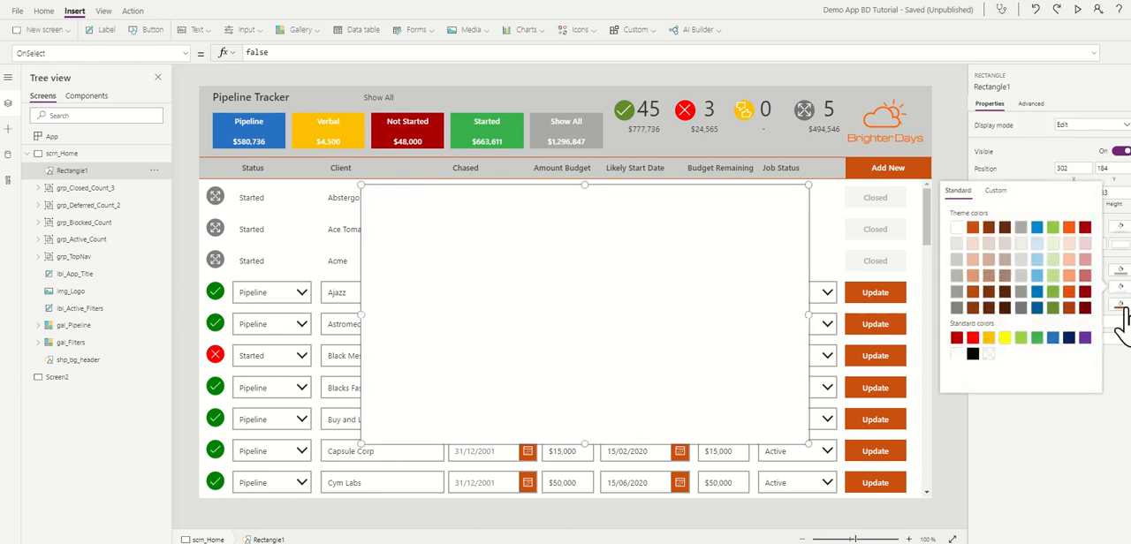
{"action": "left_click", "coordinate": [1121, 307]}
{"action": "left_click", "coordinate": [957, 245]}
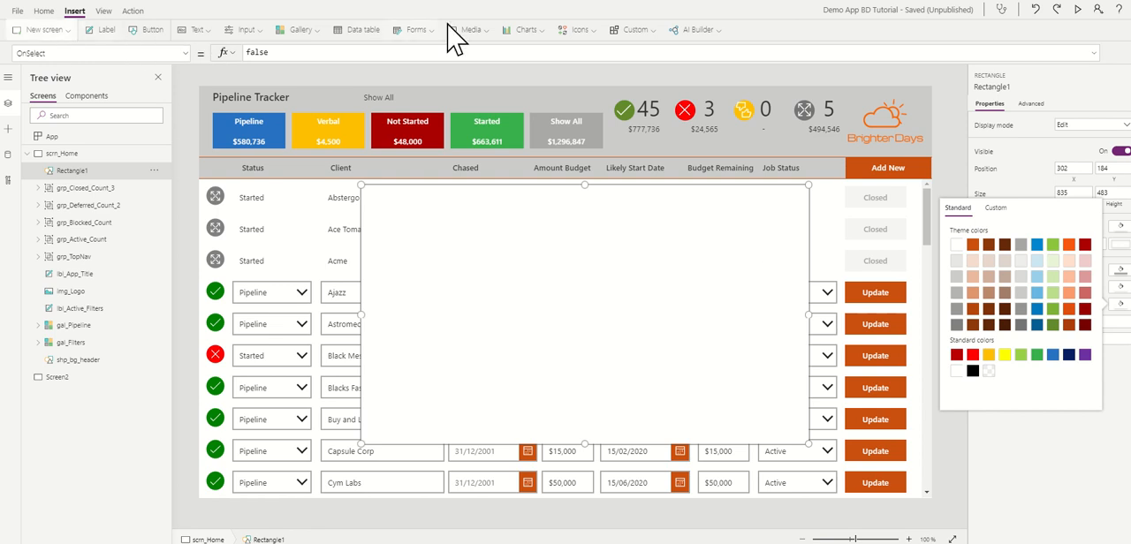
Step: Insert a second rectangle and fit it as a thin orange header bar across the full top edge of the white rectangle
{"action": "left_click", "coordinate": [592, 35]}
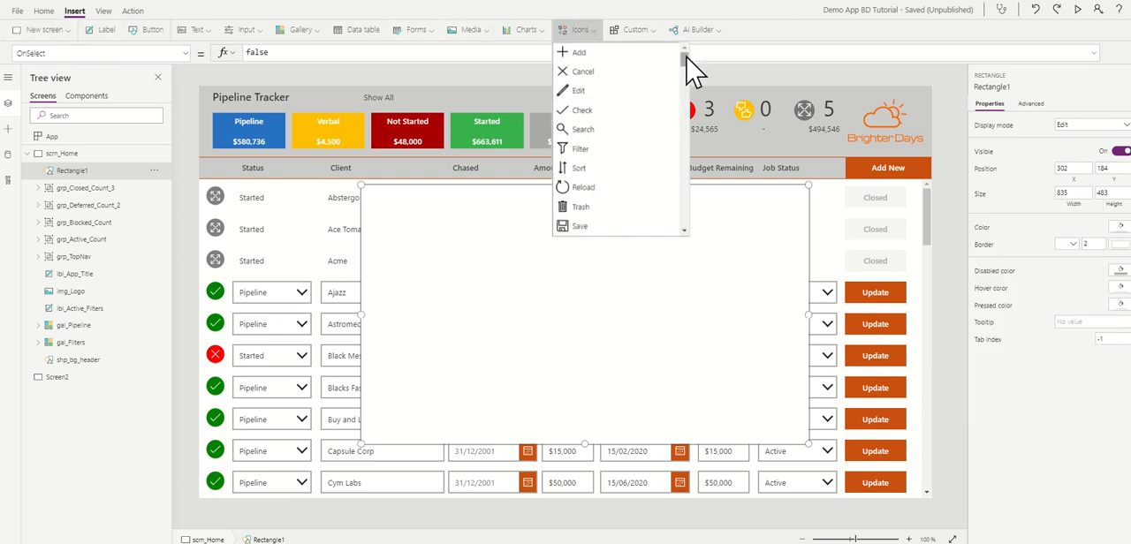
{"action": "left_click_drag", "start_coordinate": [692, 66], "coordinate": [691, 204]}
{"action": "left_click", "coordinate": [578, 169]}
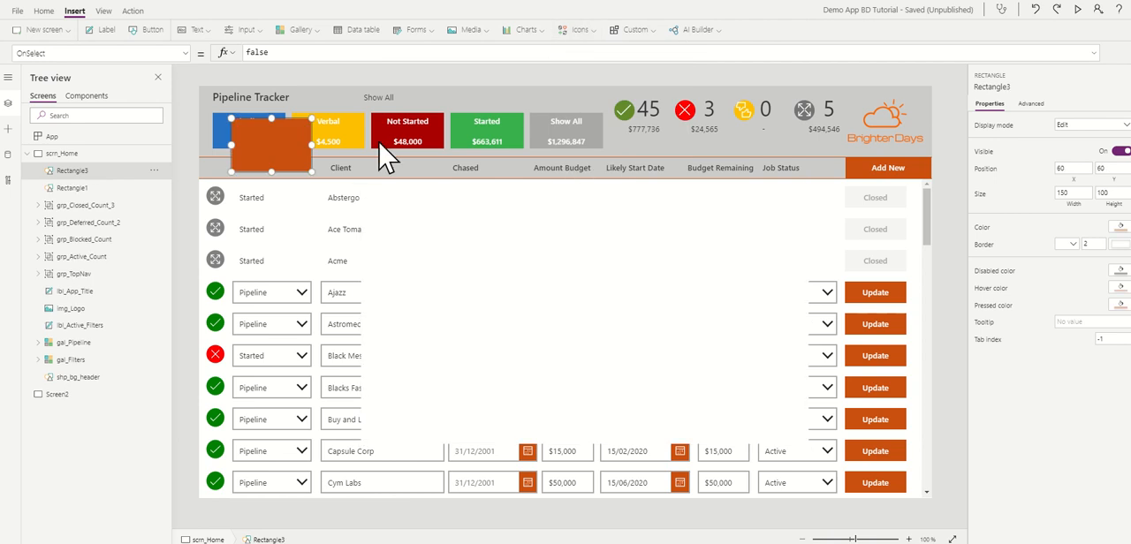
{"action": "left_click_drag", "start_coordinate": [263, 140], "coordinate": [806, 218]}
{"action": "left_click_drag", "start_coordinate": [585, 237], "coordinate": [580, 212]}
Step: Give the large white rectangle a solid border in the orange theme color
{"action": "left_click", "coordinate": [584, 264]}
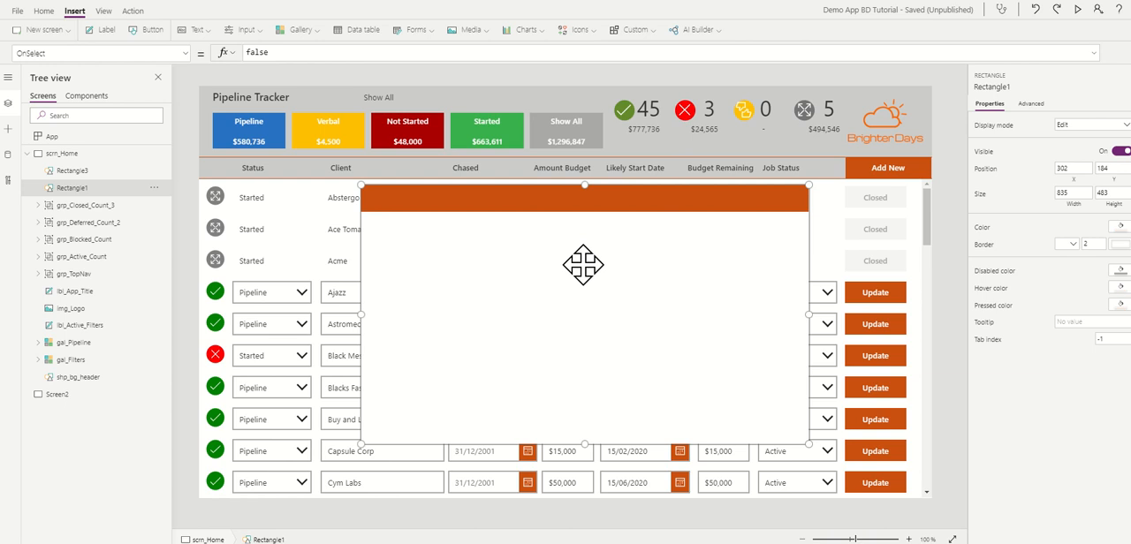
{"action": "left_click", "coordinate": [1074, 245]}
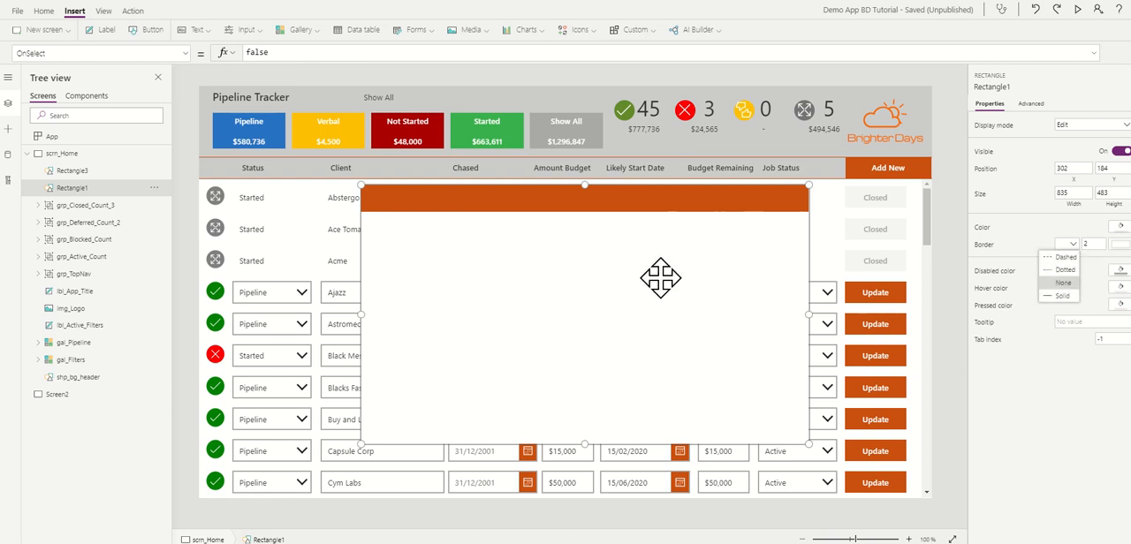
{"action": "left_click", "coordinate": [1062, 297]}
{"action": "left_click", "coordinate": [962, 228]}
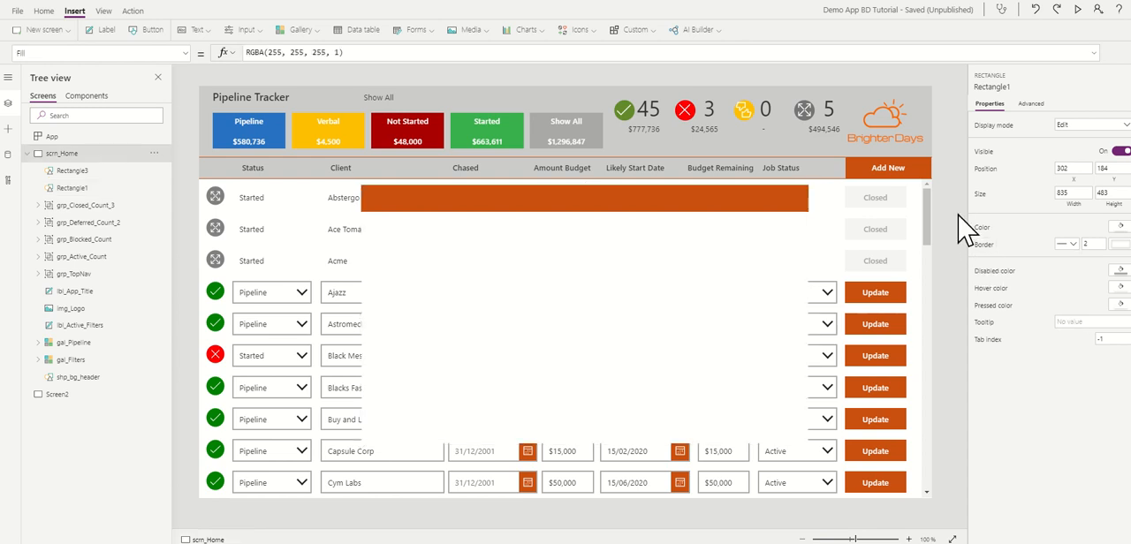
{"action": "left_click", "coordinate": [785, 246]}
{"action": "left_click", "coordinate": [1115, 249]}
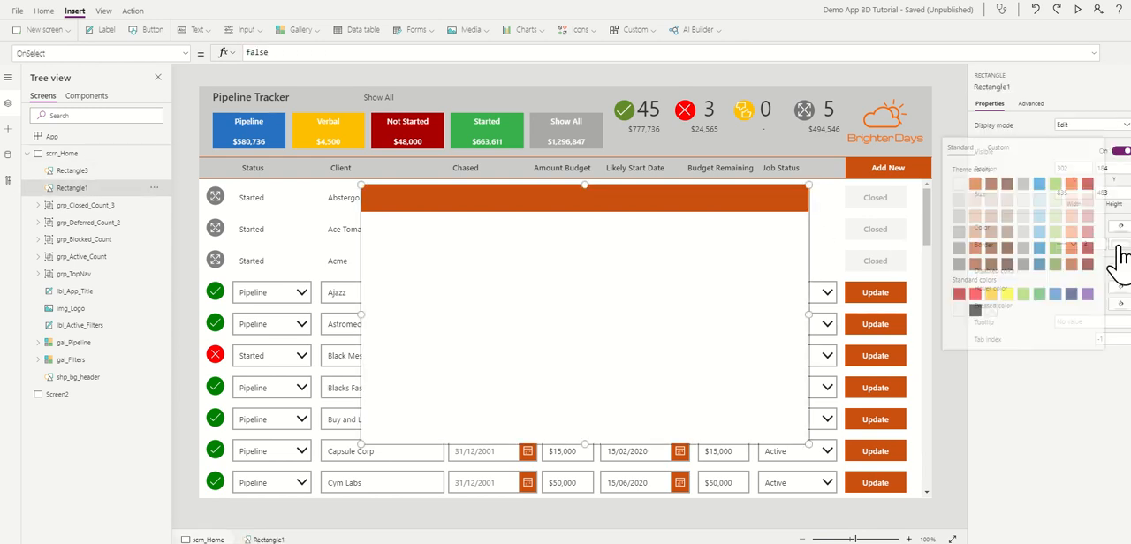
{"action": "left_click", "coordinate": [973, 183]}
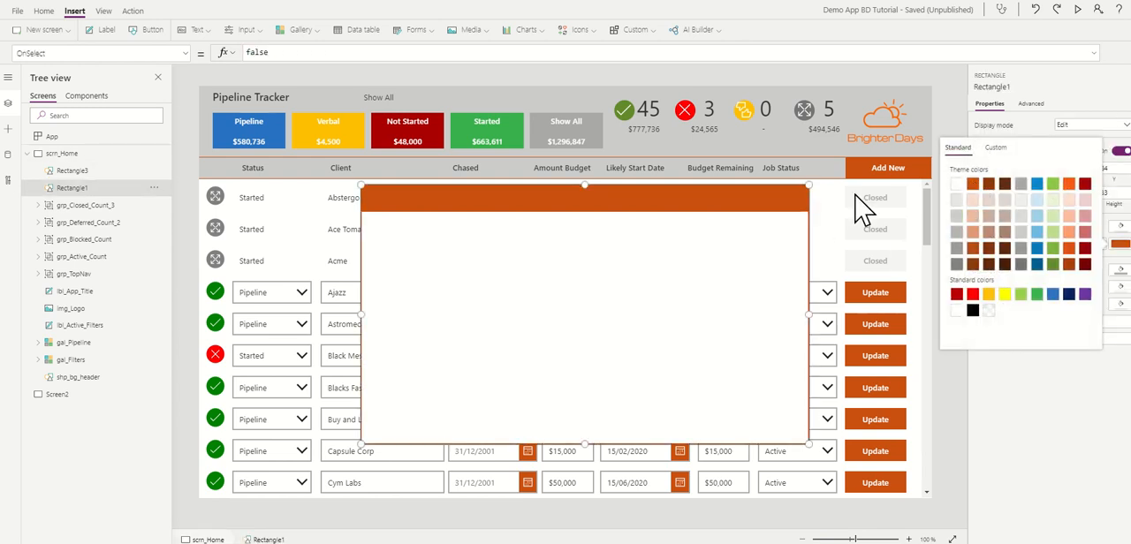
{"action": "left_click", "coordinate": [829, 214]}
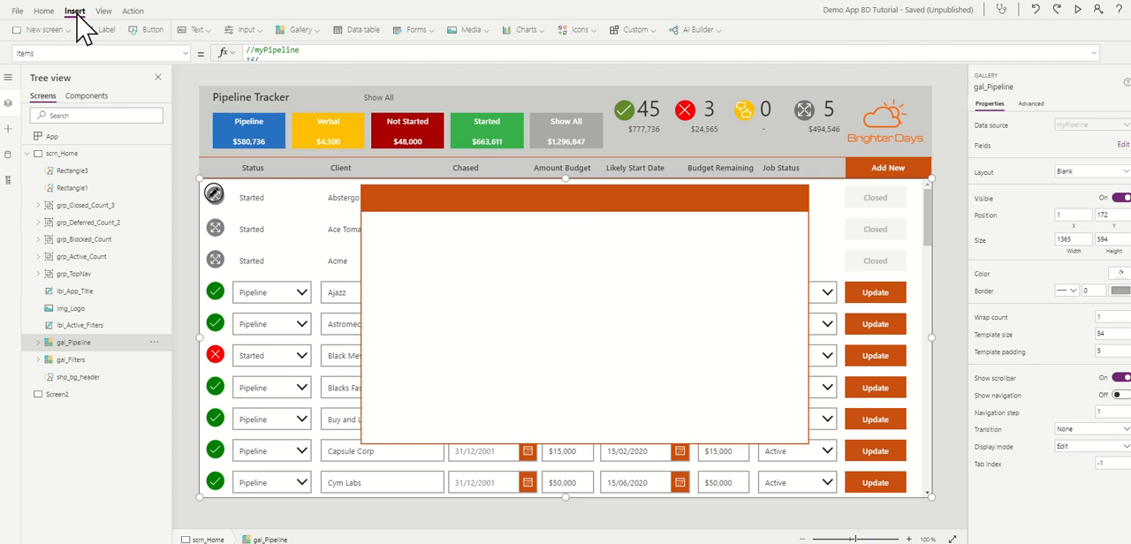
Step: Add a white Cancel icon, about 54 by 50, at the right end of the popup's orange header bar
{"action": "left_click", "coordinate": [591, 32]}
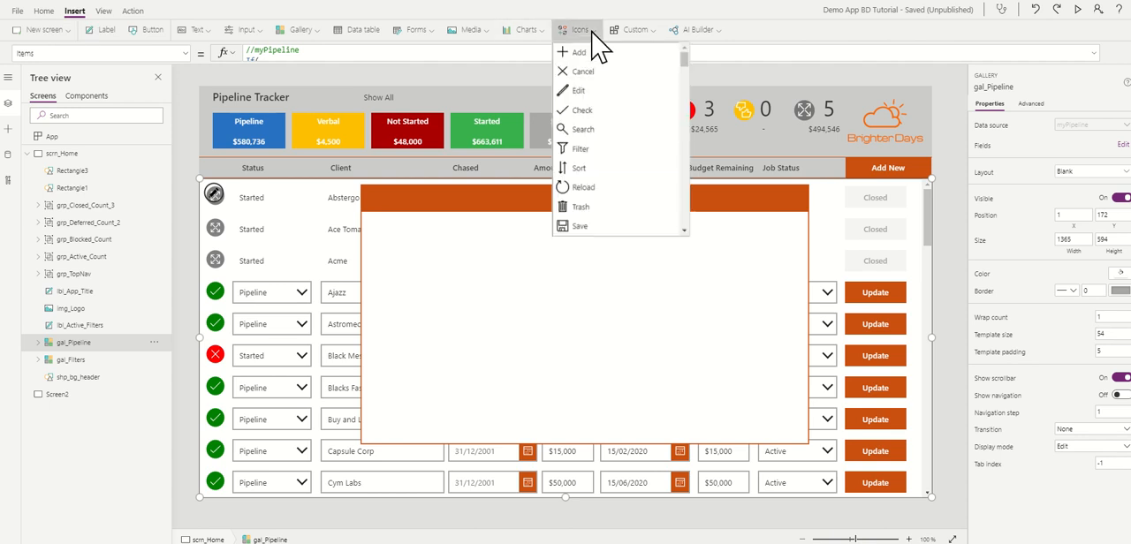
{"action": "left_click", "coordinate": [580, 74]}
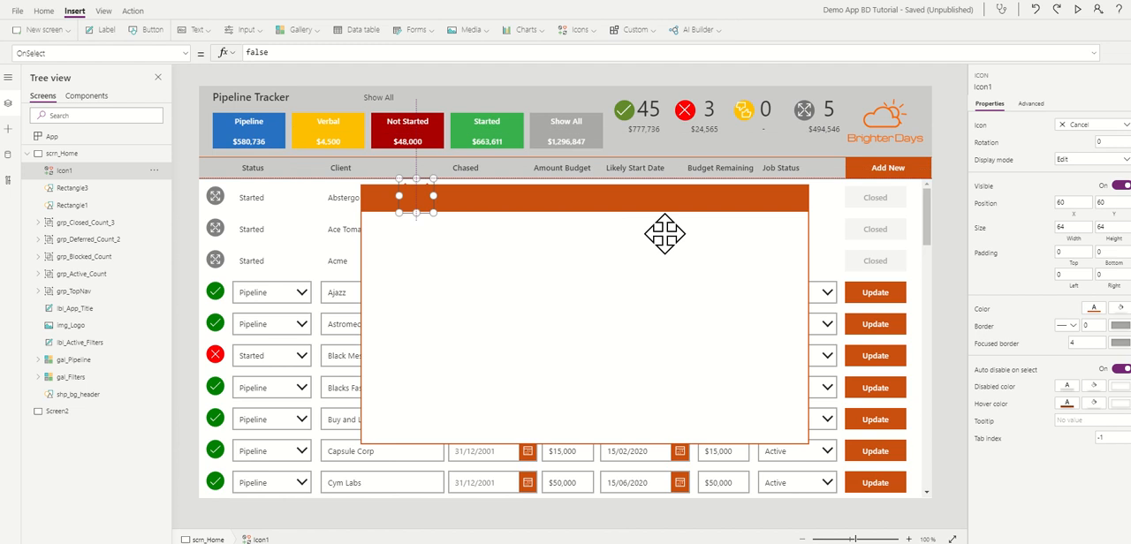
{"action": "left_click_drag", "start_coordinate": [664, 233], "coordinate": [779, 212]}
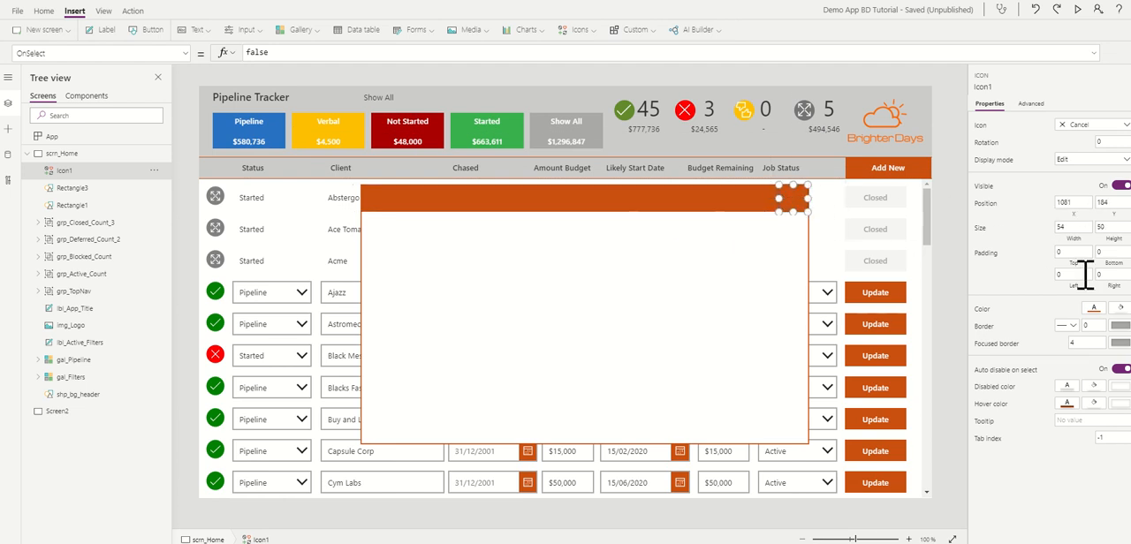
{"action": "left_click", "coordinate": [1094, 309]}
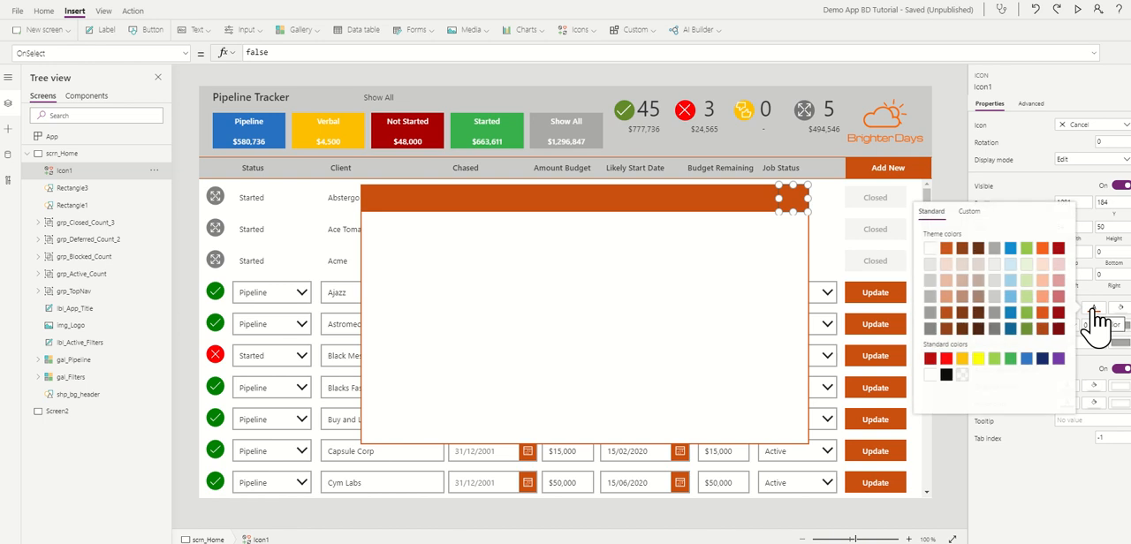
{"action": "left_click", "coordinate": [932, 251]}
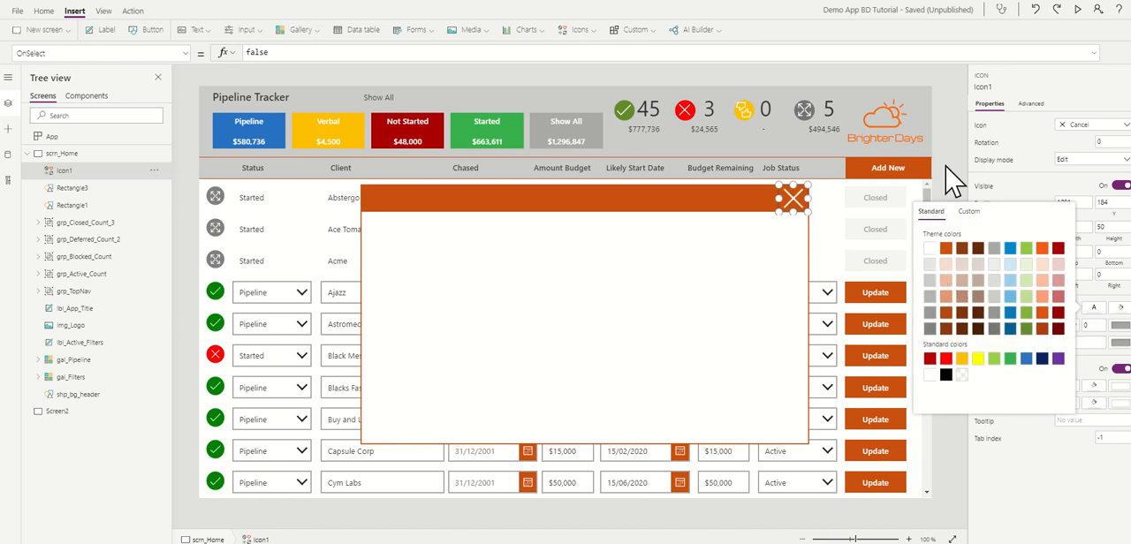
{"action": "left_click", "coordinate": [952, 182]}
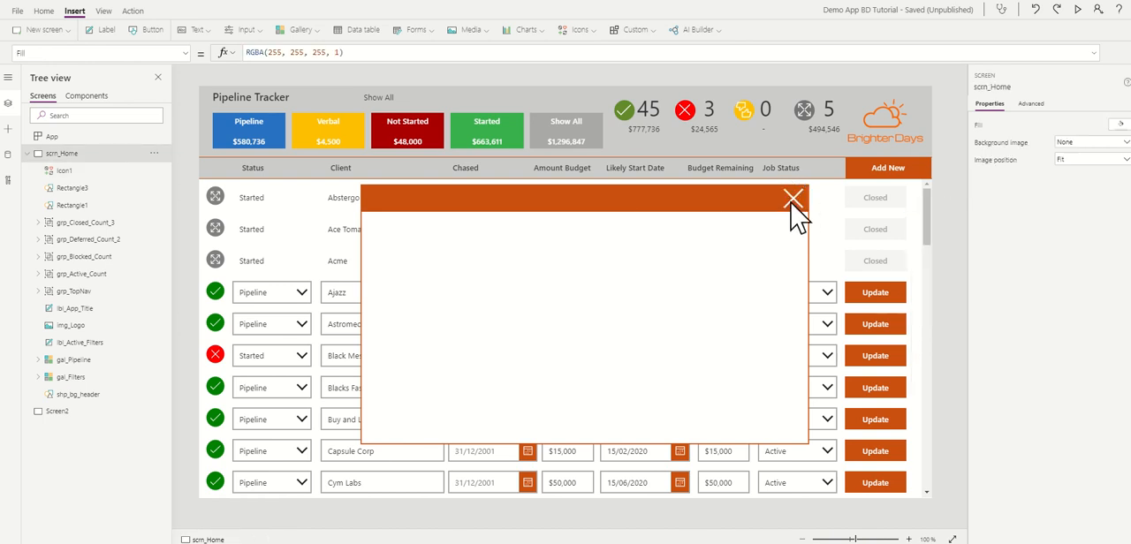
Step: Copy the Add New button's OnSelect formula to the Cancel icon and change it to UpdateContext({con_NewForm : false})
{"action": "left_click", "coordinate": [873, 175]}
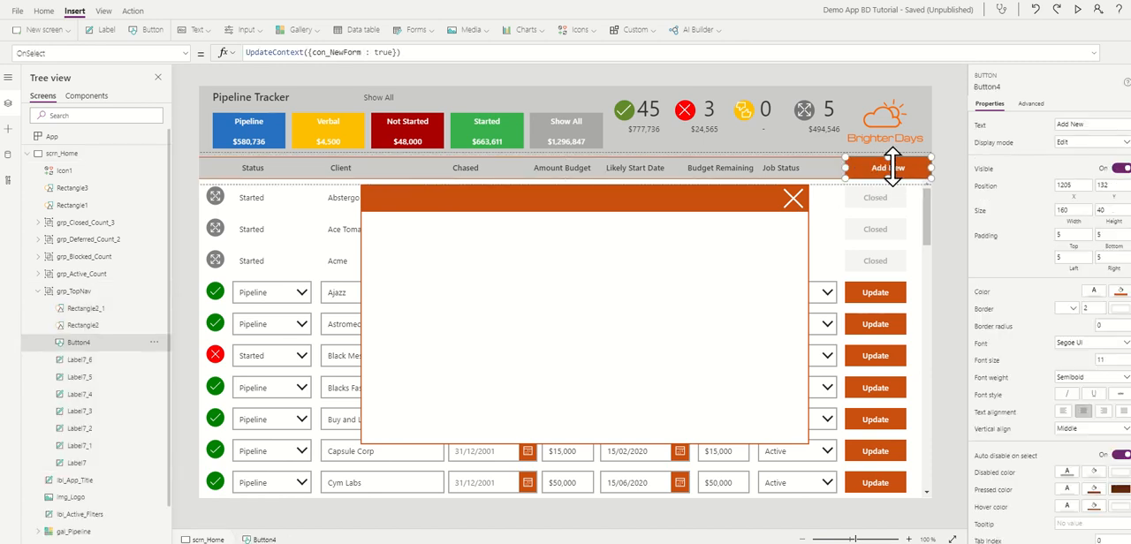
{"action": "left_click_drag", "start_coordinate": [415, 51], "coordinate": [247, 52]}
{"action": "key", "text": "ctrl+c"}
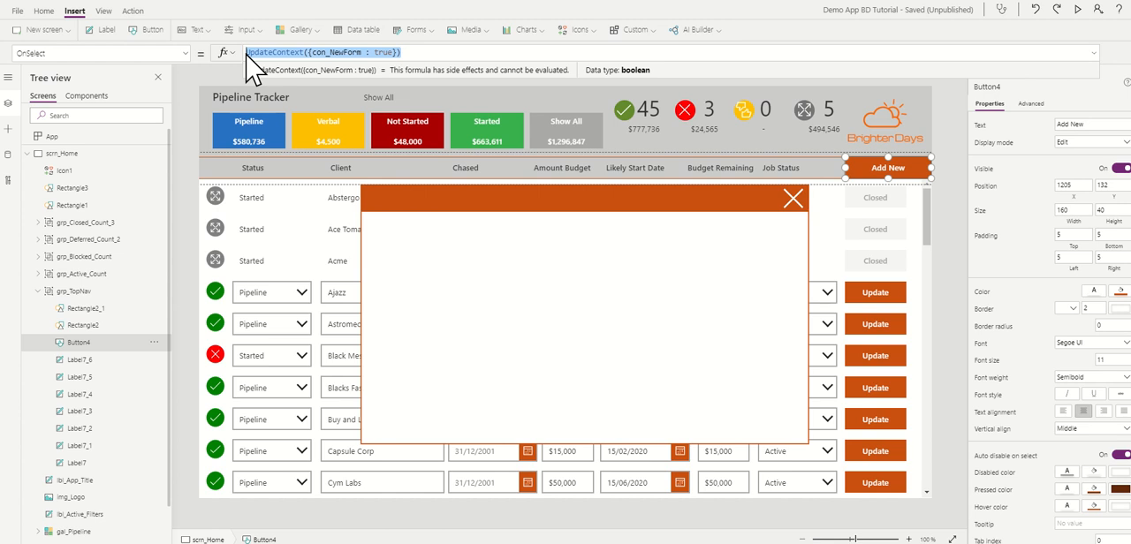
{"action": "left_click", "coordinate": [794, 199]}
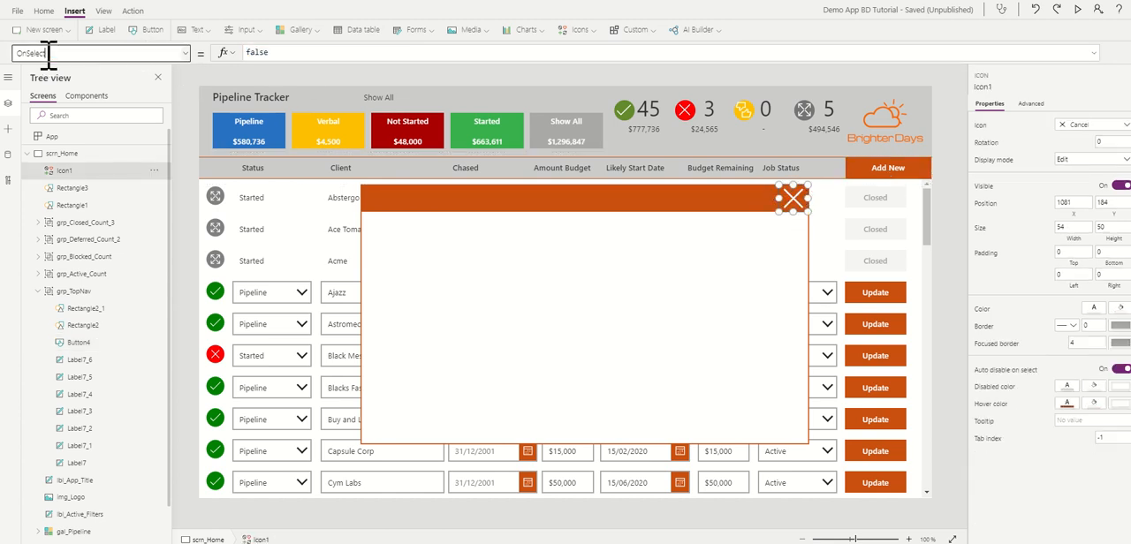
{"action": "left_click", "coordinate": [258, 52]}
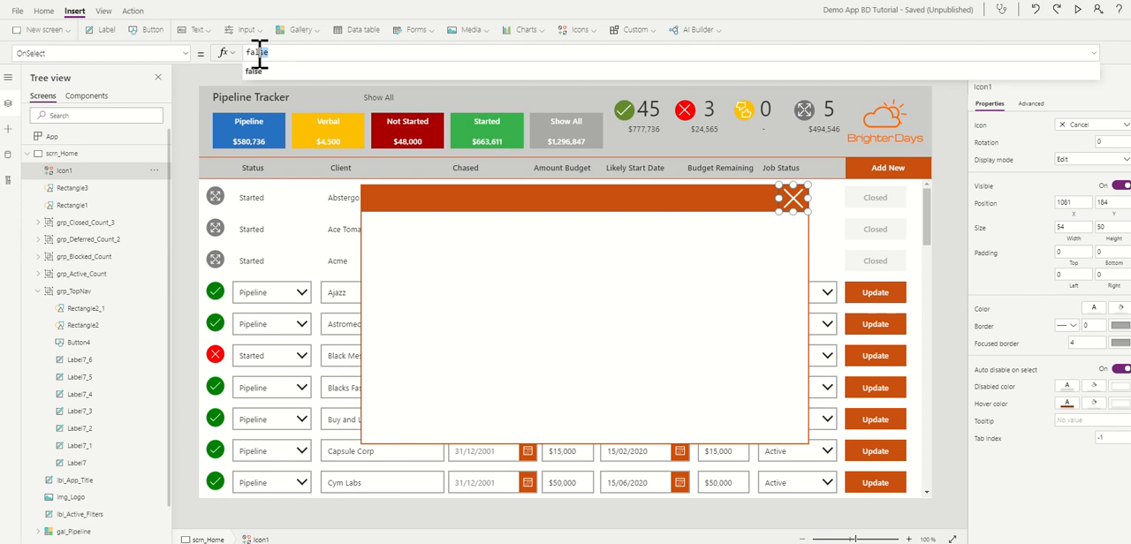
{"action": "key", "text": "ctrl+v"}
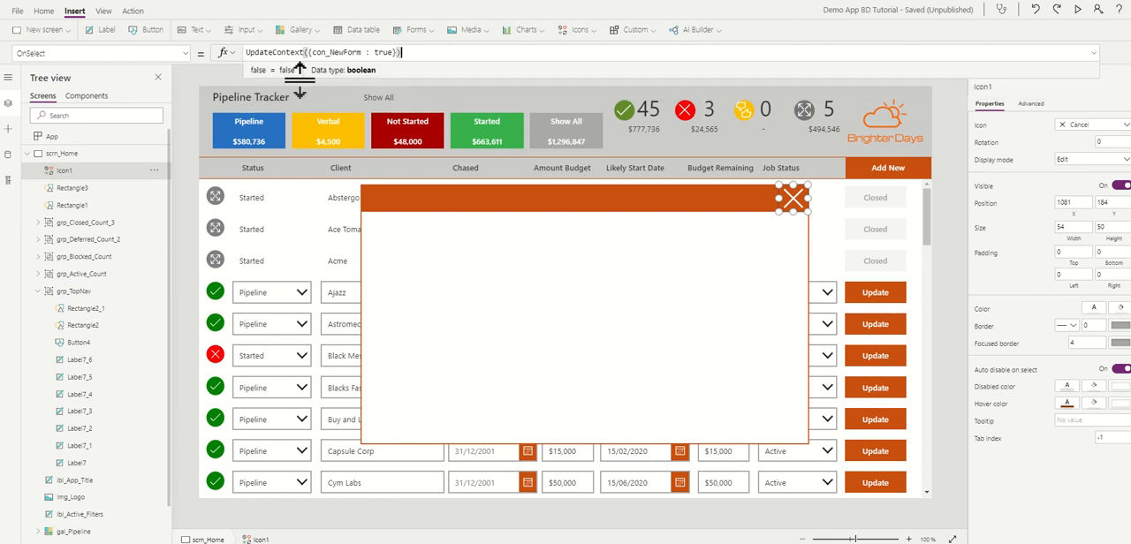
{"action": "left_click", "coordinate": [378, 53]}
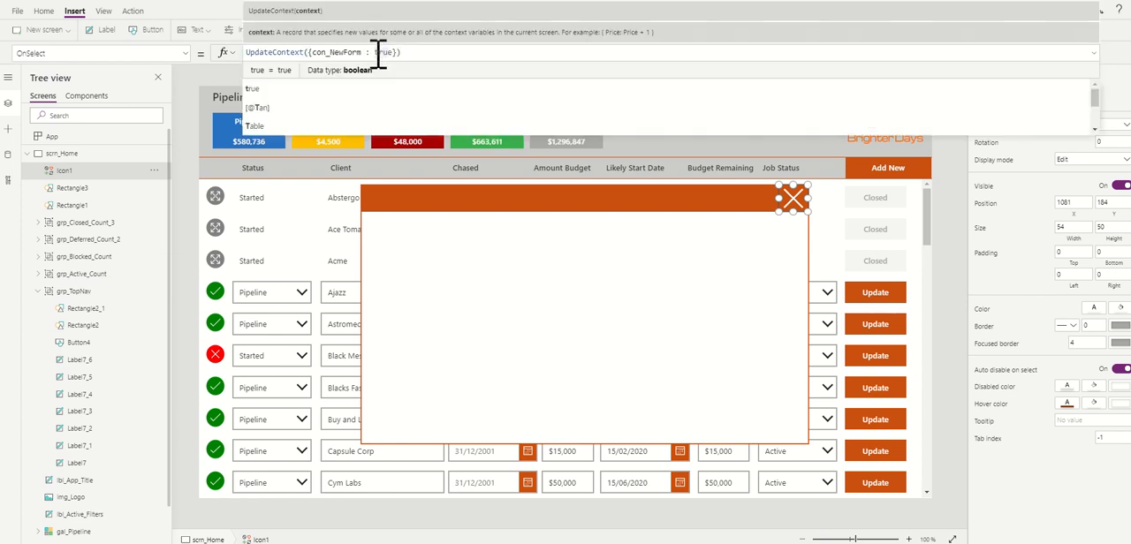
{"action": "double_click", "coordinate": [382, 52]}
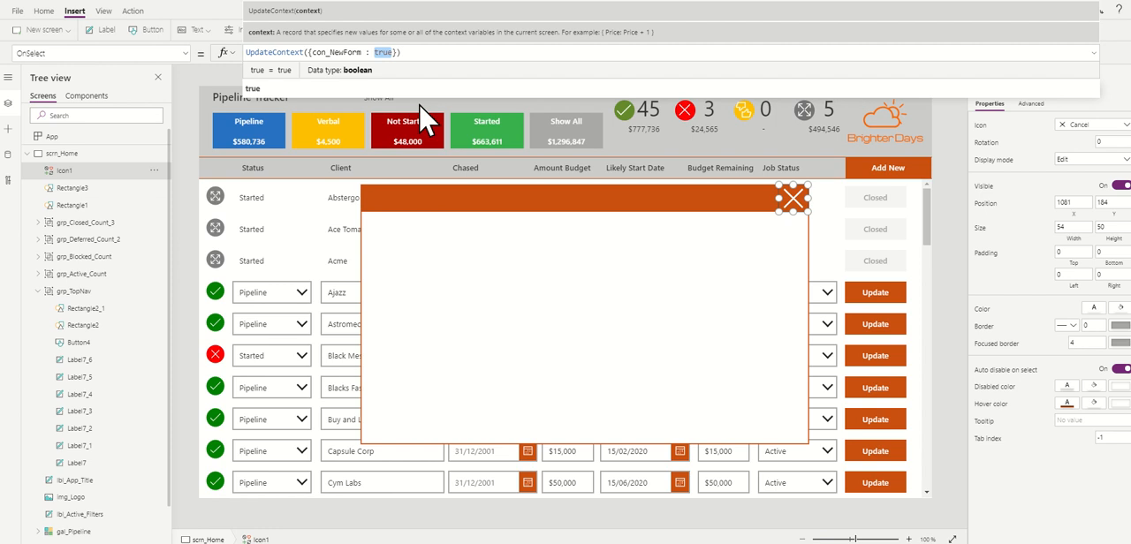
{"action": "type", "text": "false"}
{"action": "left_click", "coordinate": [436, 55]}
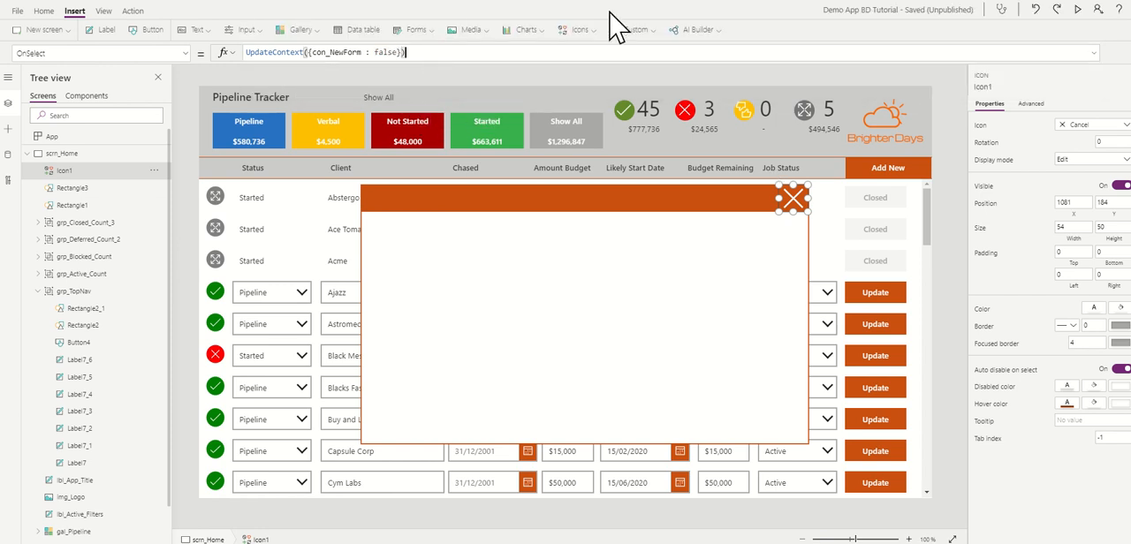
{"action": "left_click", "coordinate": [961, 150]}
Step: Group the Cancel icon, the orange header bar and the large white rectangle
{"action": "left_click", "coordinate": [798, 211]}
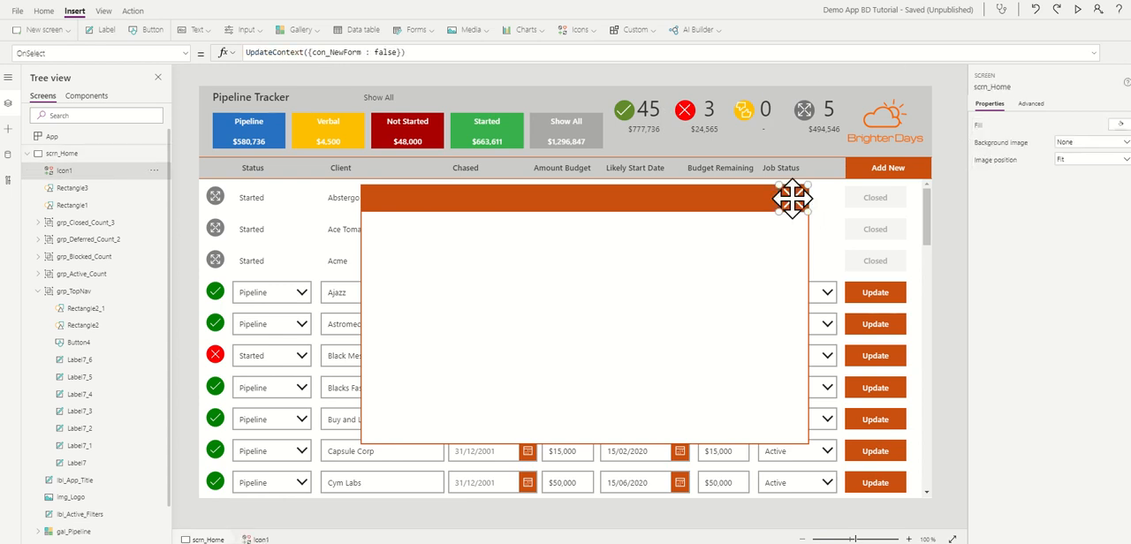
{"action": "left_click", "coordinate": [637, 208], "text": "shift"}
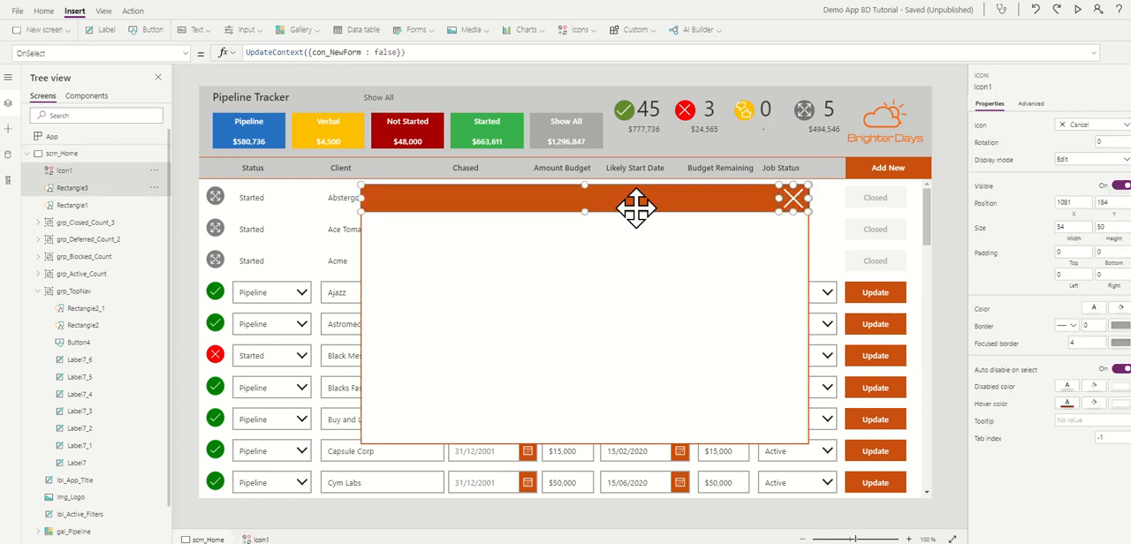
{"action": "left_click", "coordinate": [618, 315], "text": "shift"}
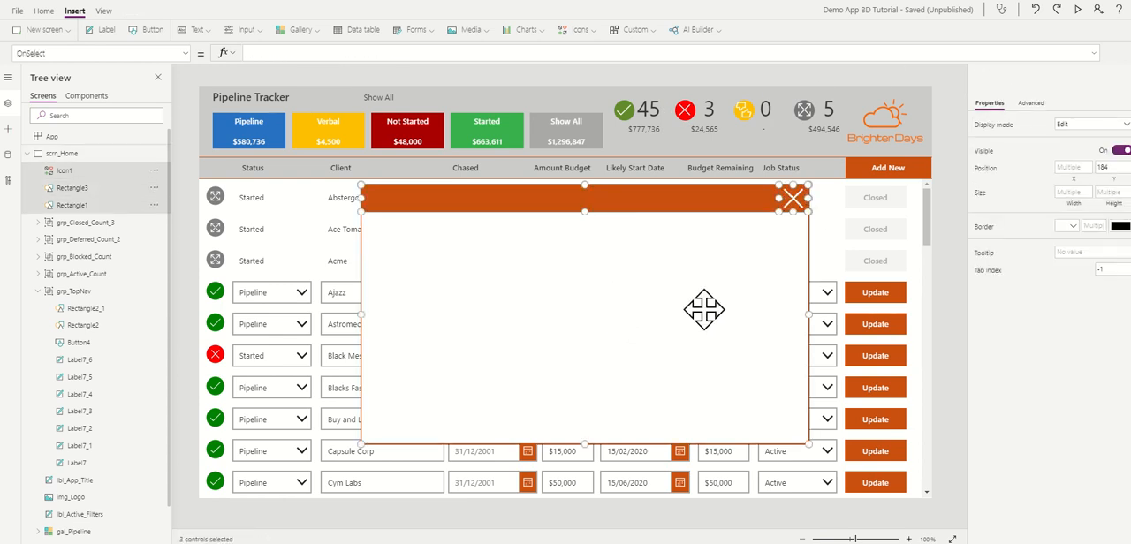
{"action": "left_click", "coordinate": [44, 11]}
{"action": "left_click", "coordinate": [656, 30]}
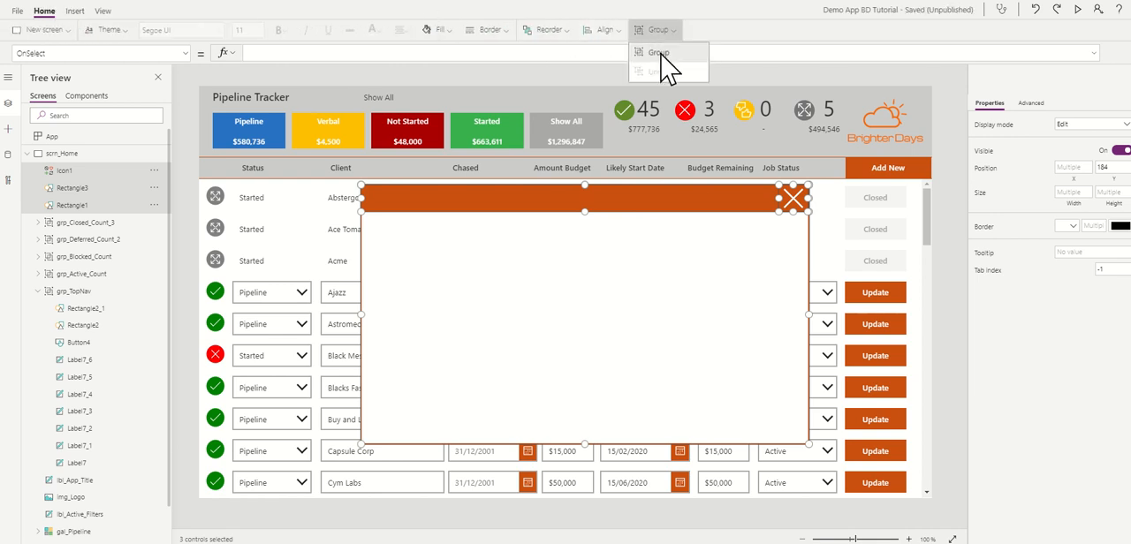
{"action": "left_click", "coordinate": [659, 52]}
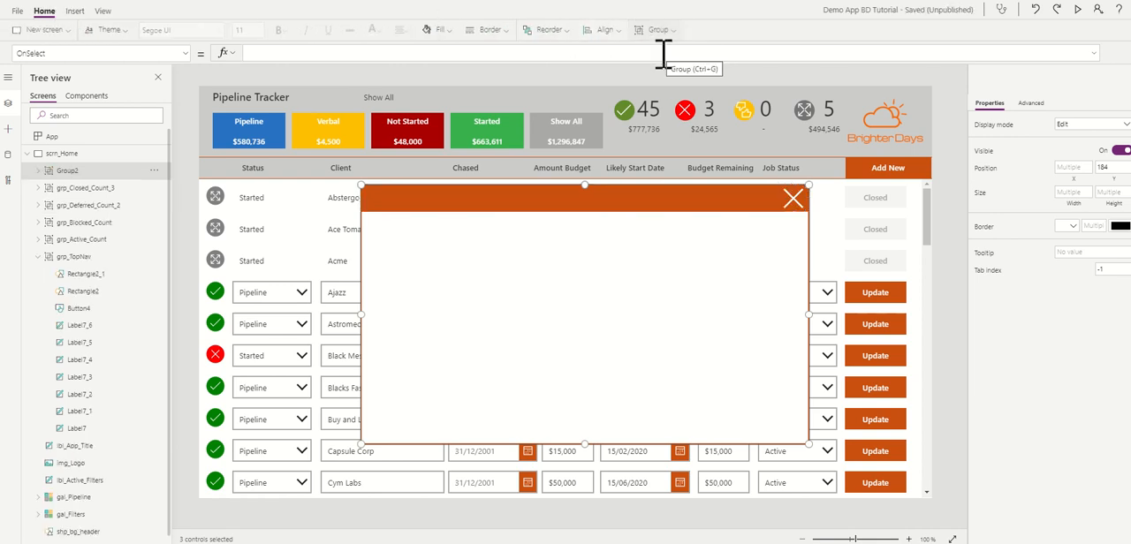
Step: Rename the new popup group as grp_PopUp
{"action": "left_click", "coordinate": [154, 172]}
{"action": "left_click", "coordinate": [168, 239]}
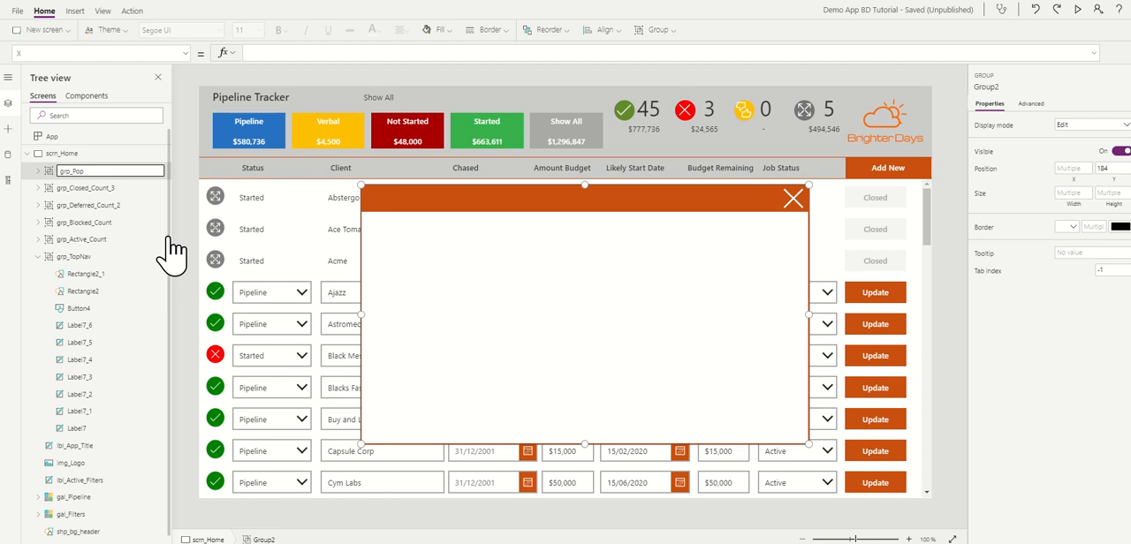
{"action": "type", "text": "grp_PopUp"}
{"action": "left_click", "coordinate": [183, 182]}
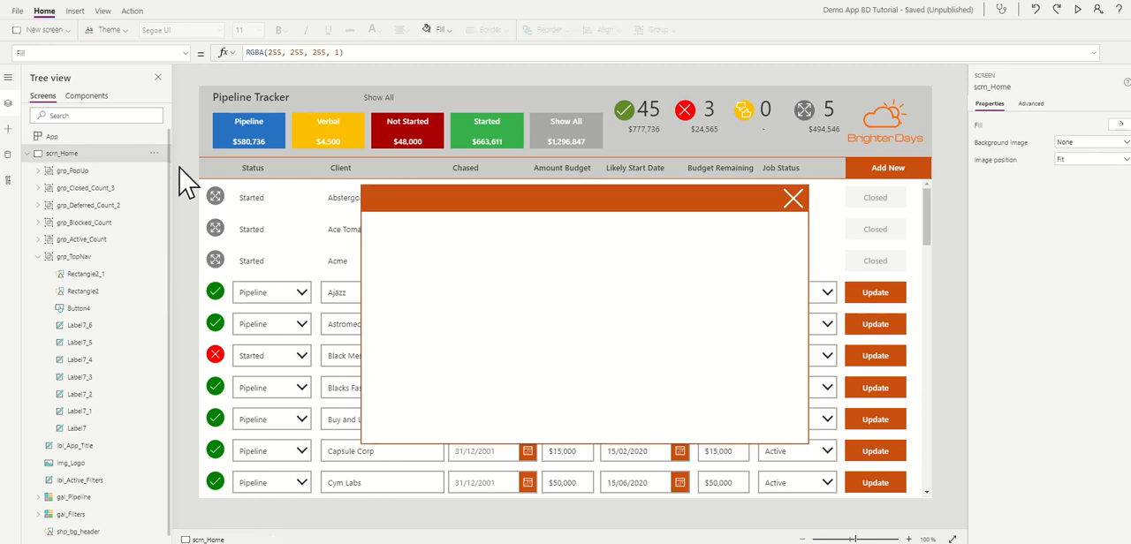
Step: Set the Visible property of grp_PopUp to the context variable con_NewForm
{"action": "left_click", "coordinate": [92, 173]}
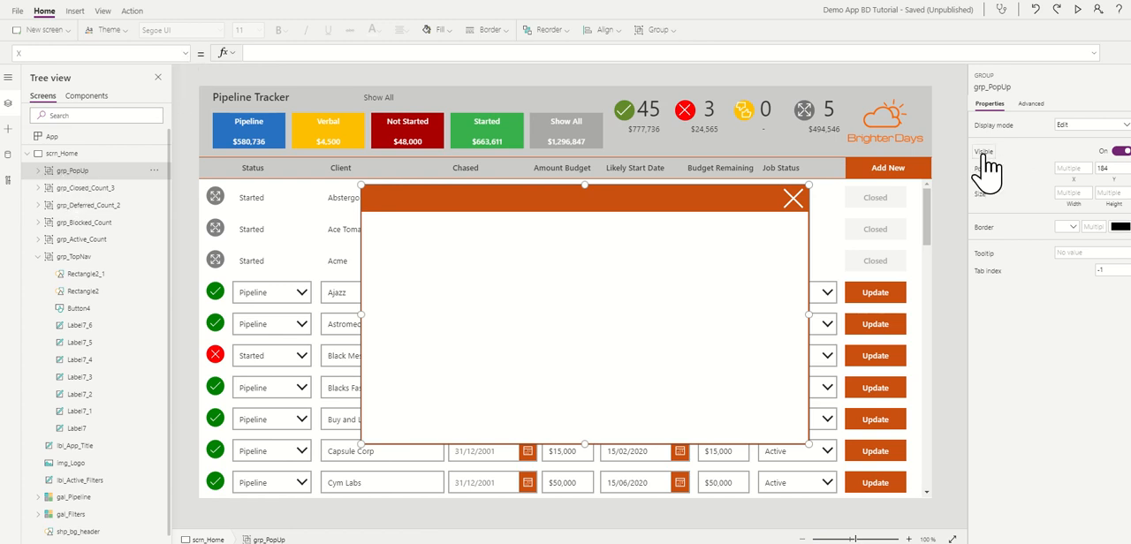
{"action": "left_click", "coordinate": [186, 53]}
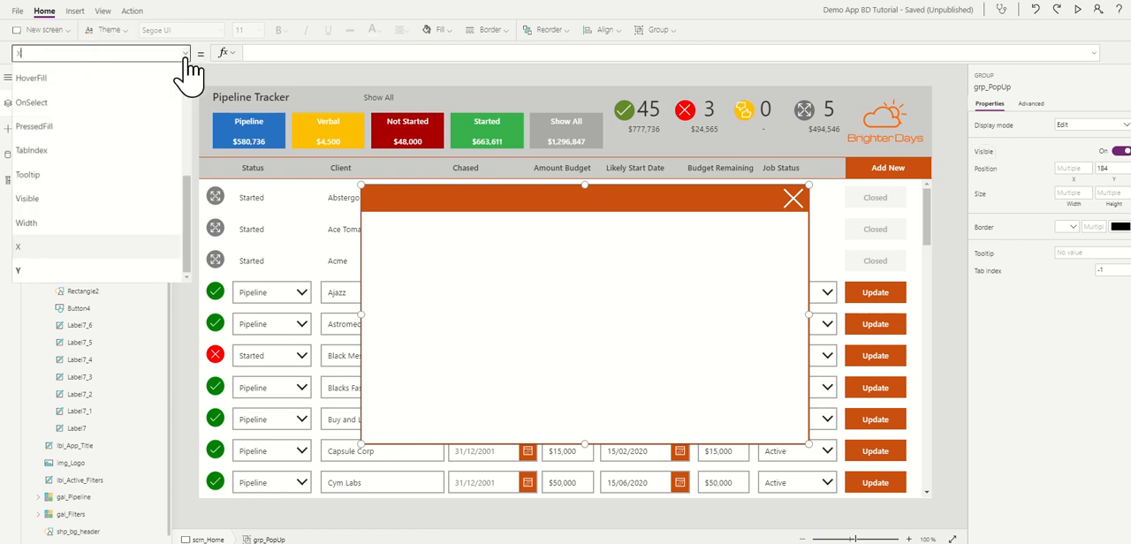
{"action": "left_click", "coordinate": [44, 209]}
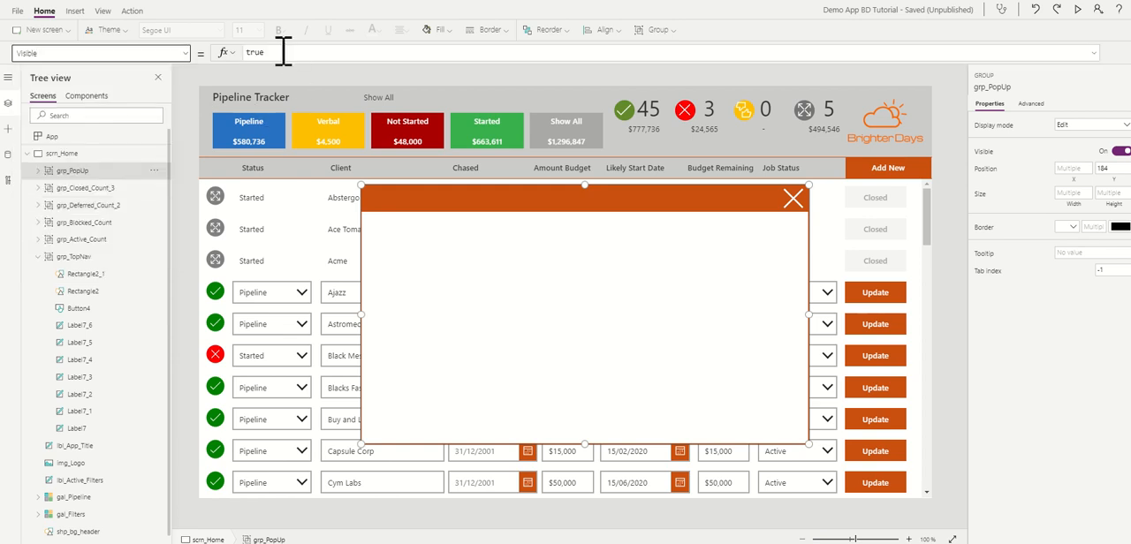
{"action": "double_click", "coordinate": [279, 53]}
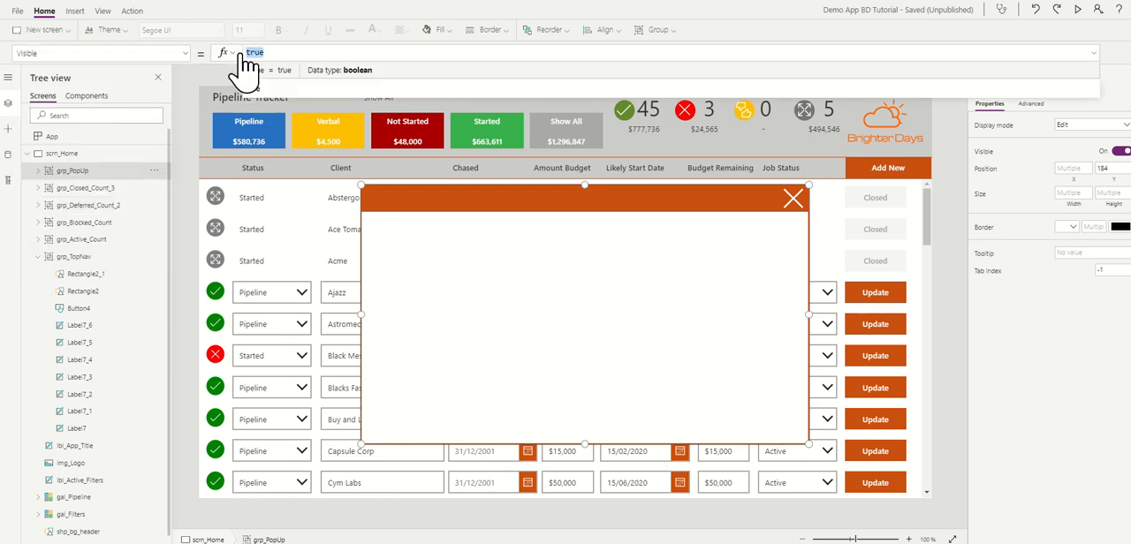
{"action": "key", "text": "BackSpace"}
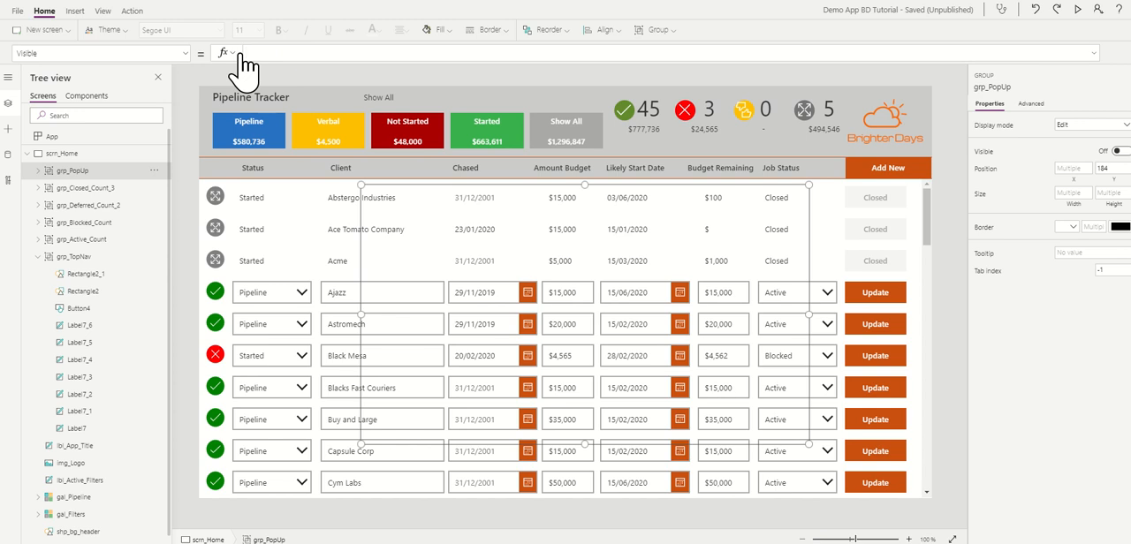
{"action": "type", "text": "con"}
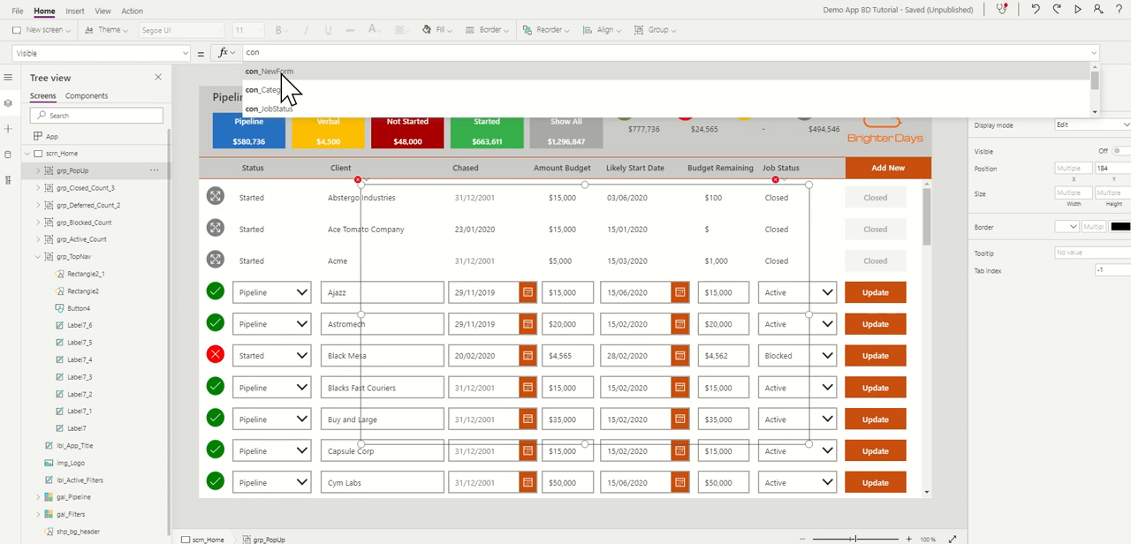
{"action": "left_click", "coordinate": [282, 74]}
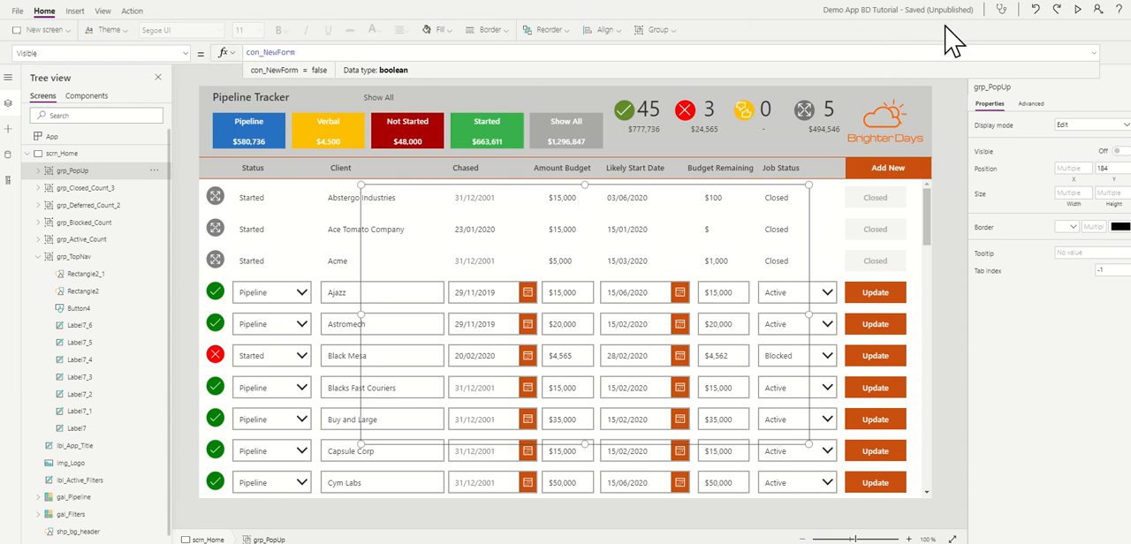
{"action": "left_click", "coordinate": [191, 85]}
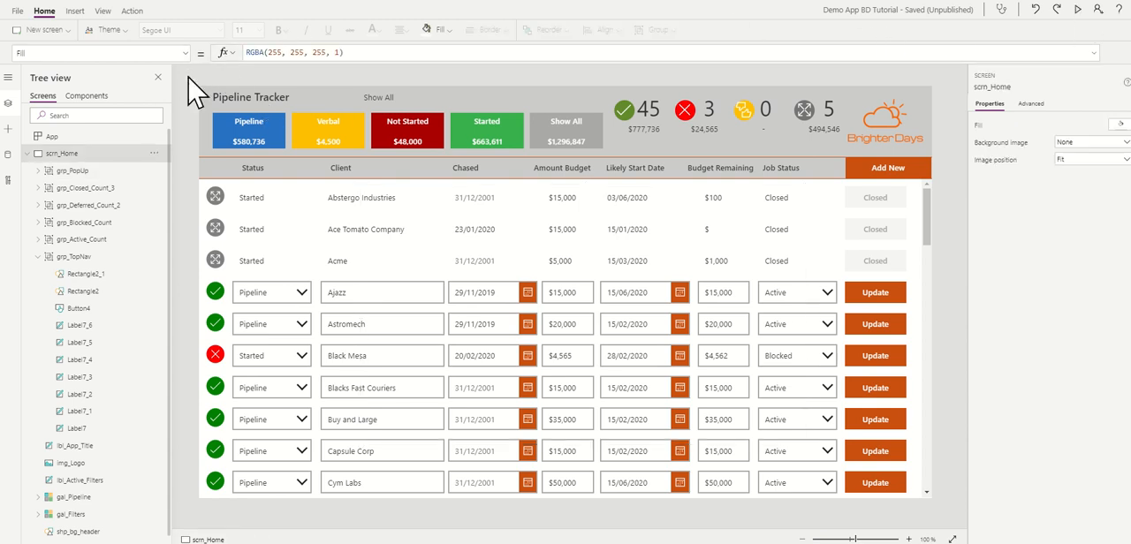
Step: Preview the app and test opening the popup with Add New and closing it with the Cancel icon, then return to editing
{"action": "left_click", "coordinate": [1077, 9]}
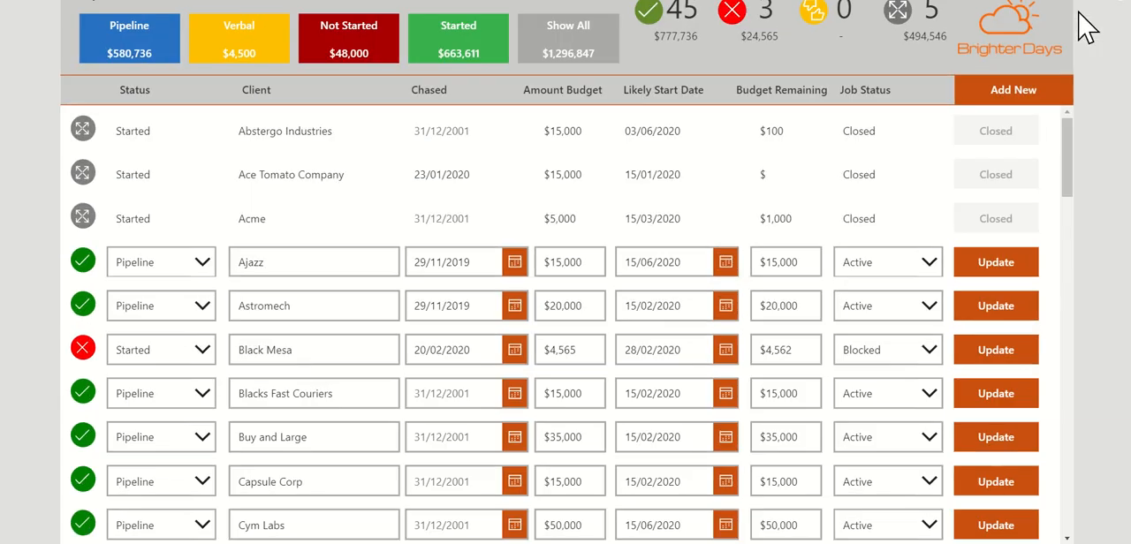
{"action": "left_click", "coordinate": [1018, 92]}
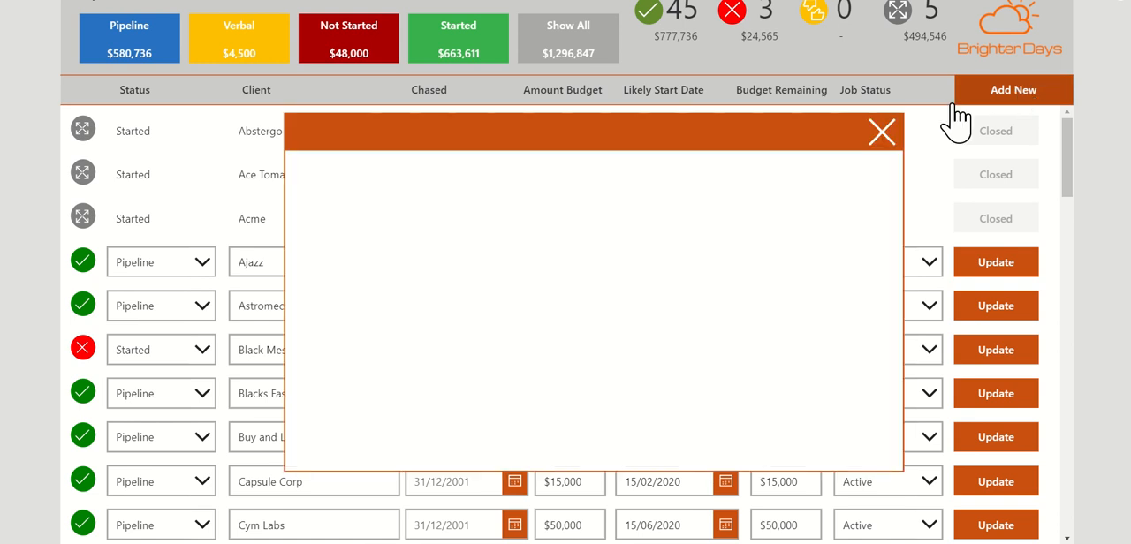
{"action": "left_click", "coordinate": [884, 137]}
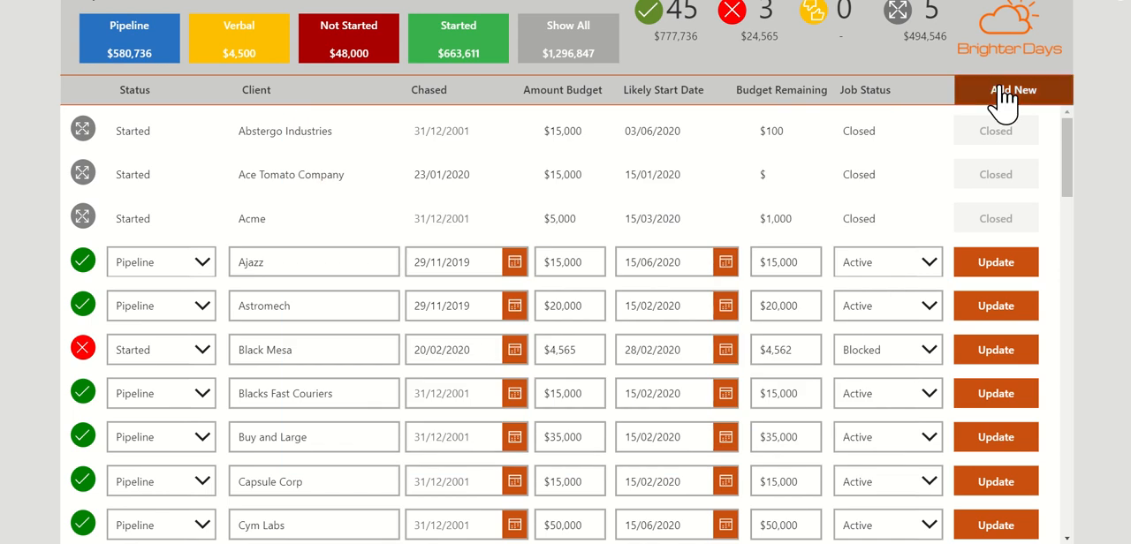
{"action": "left_click", "coordinate": [967, 93]}
{"action": "left_click", "coordinate": [884, 135]}
{"action": "left_click", "coordinate": [1016, 95]}
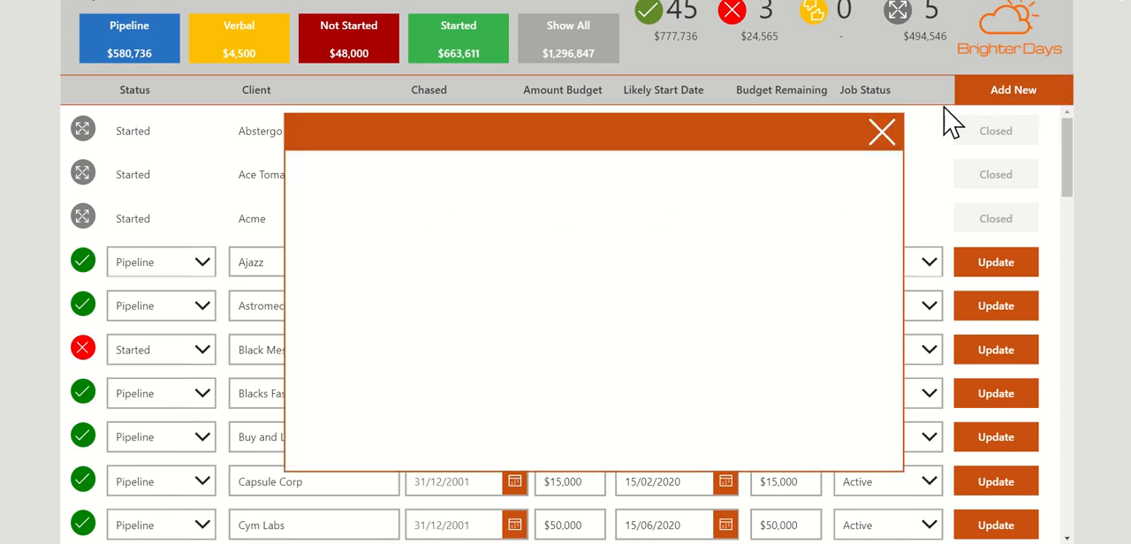
{"action": "left_click", "coordinate": [884, 137]}
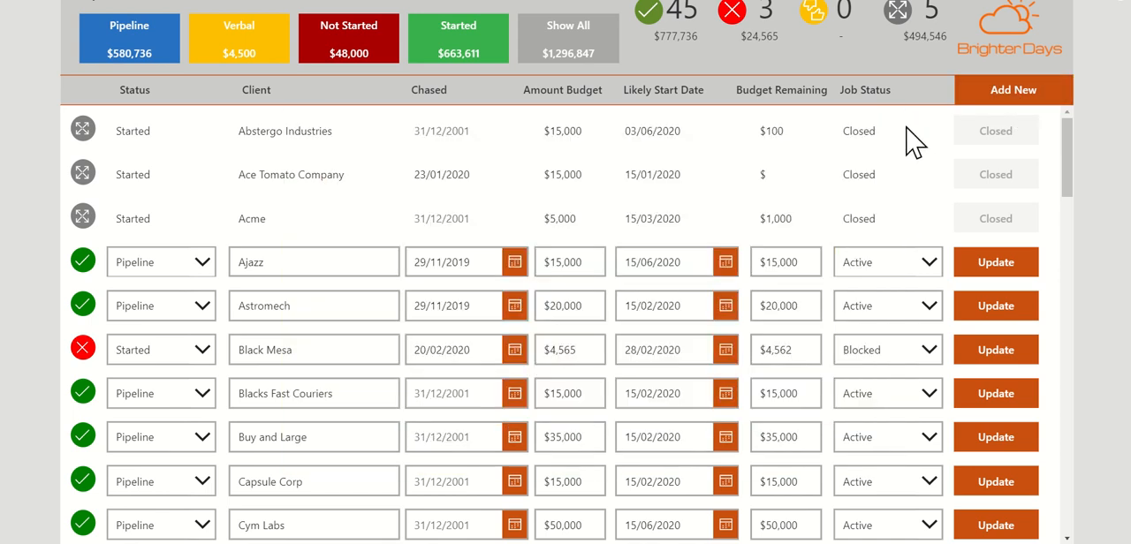
{"action": "left_click", "coordinate": [1121, 10]}
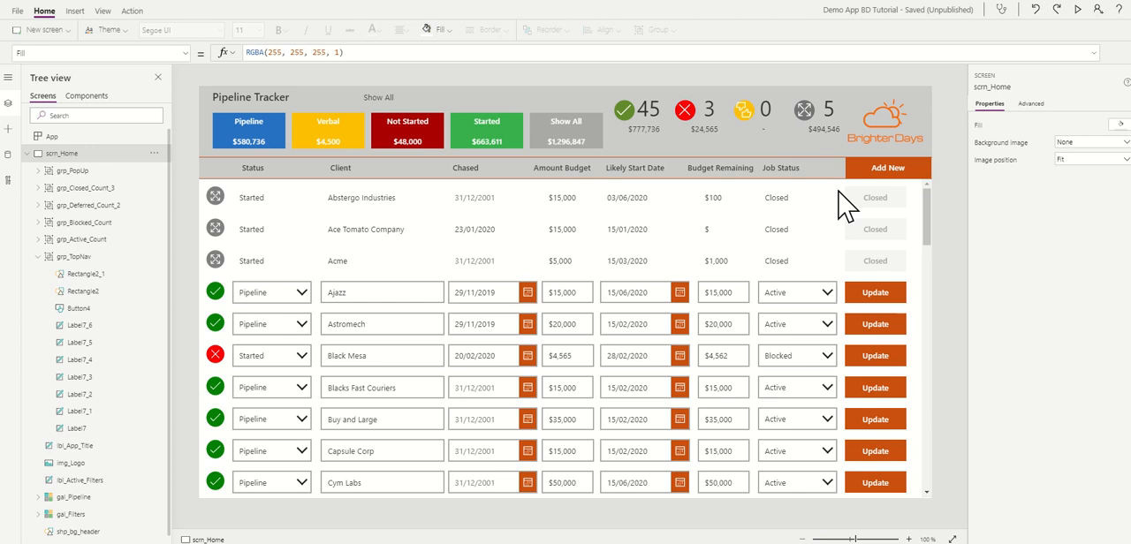
Step: Show the popup, insert an Edit form and move it just below the orange header bar, at about X 314, Y 234
{"action": "left_click", "coordinate": [870, 175], "text": "alt"}
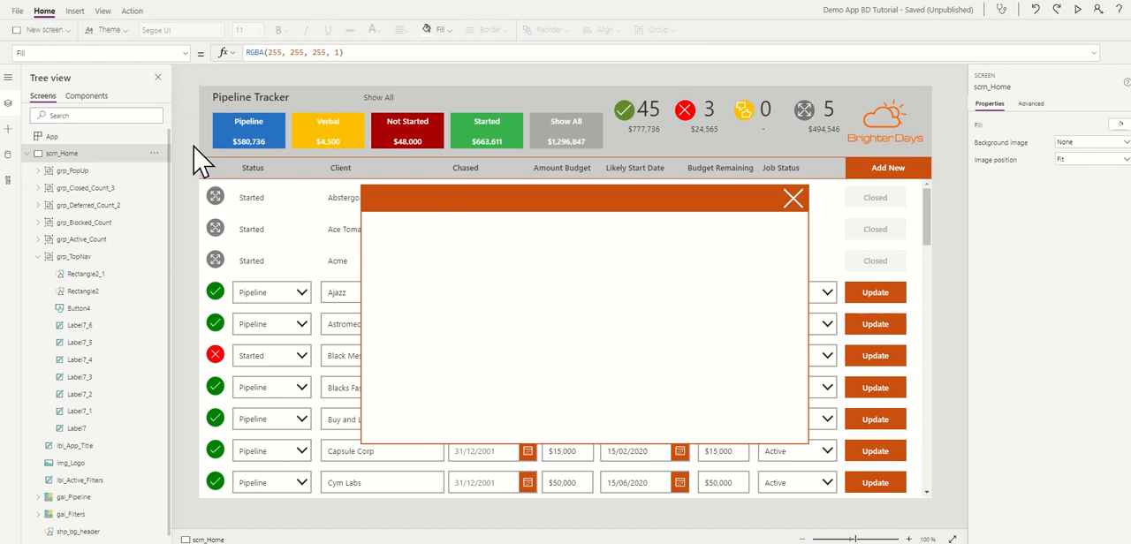
{"action": "left_click", "coordinate": [75, 12]}
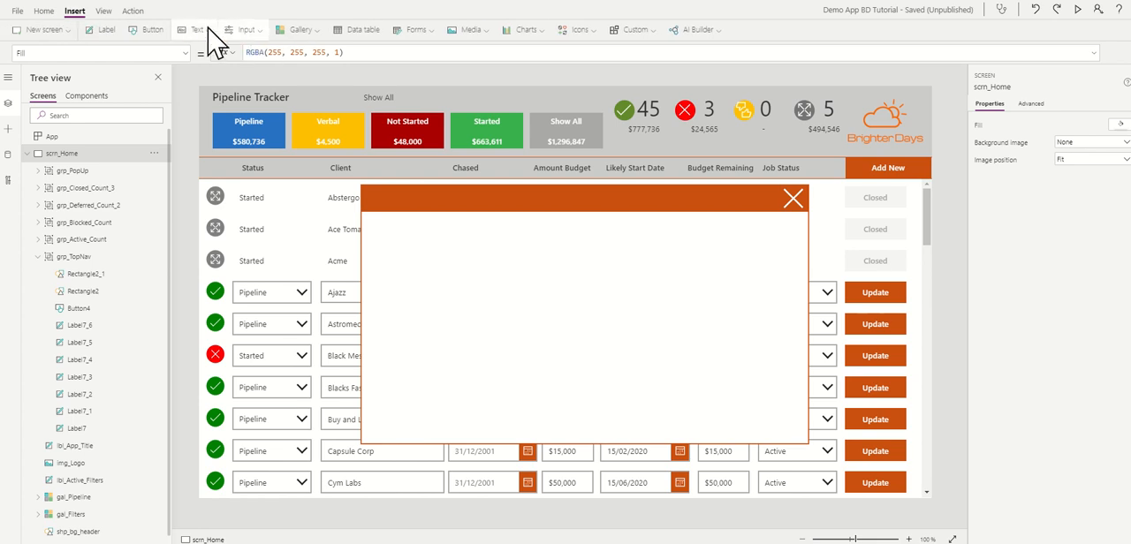
{"action": "left_click", "coordinate": [434, 36]}
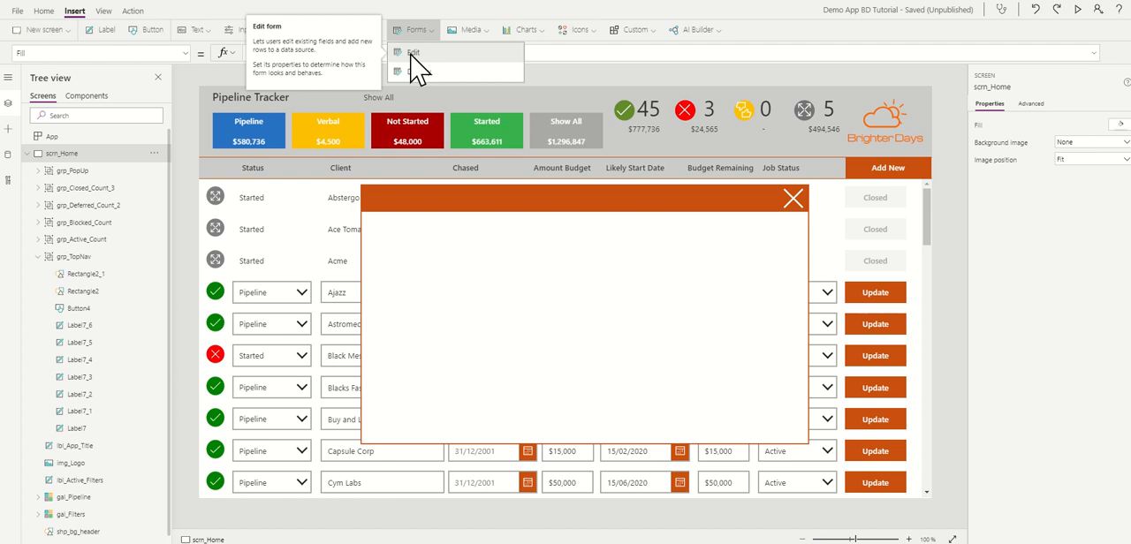
{"action": "left_click", "coordinate": [411, 55]}
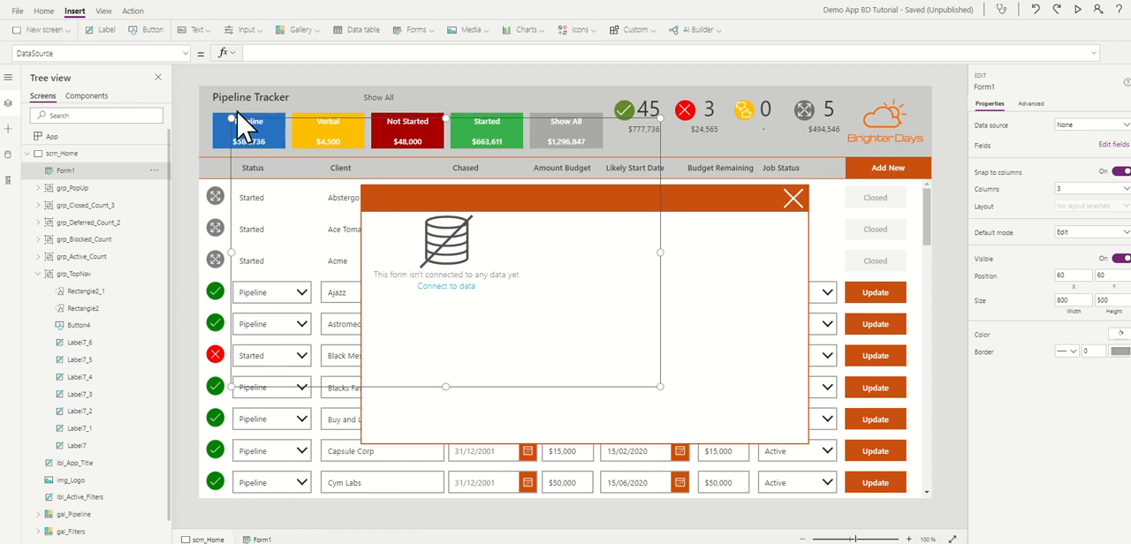
{"action": "left_click_drag", "start_coordinate": [272, 117], "coordinate": [407, 210]}
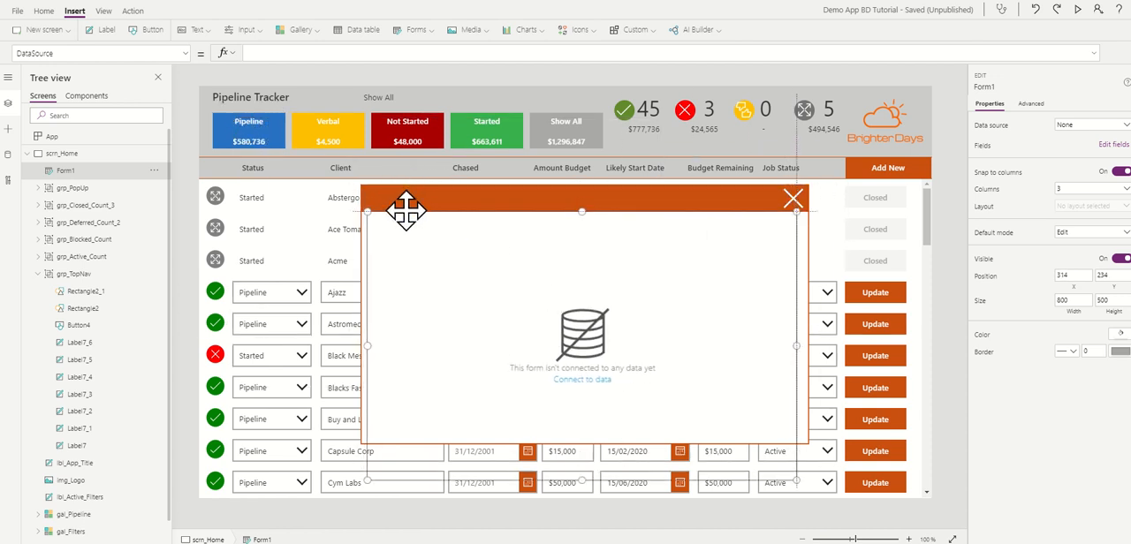
Step: Resize the edit form to about 833 by 375 to fit the popup's width, and set its default mode to New
{"action": "left_click_drag", "start_coordinate": [796, 483], "coordinate": [807, 417]}
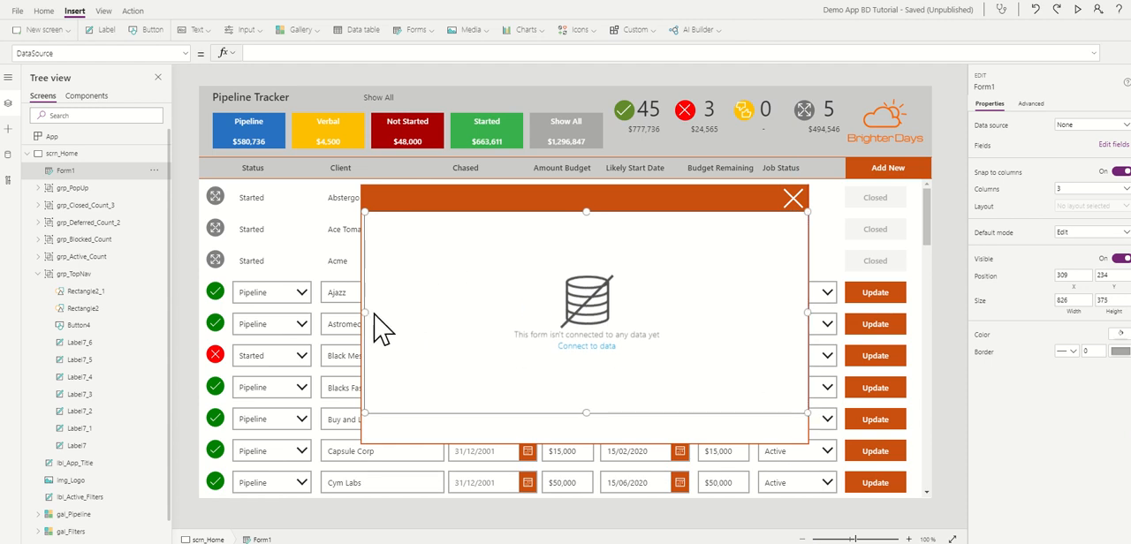
{"action": "left_click_drag", "start_coordinate": [364, 310], "coordinate": [361, 311]}
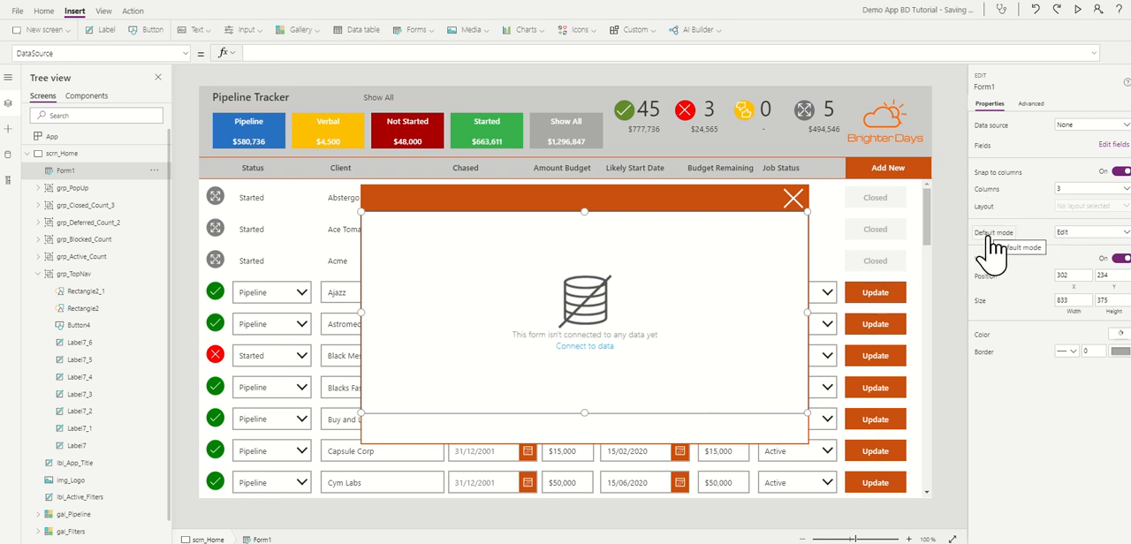
{"action": "left_click", "coordinate": [1078, 235]}
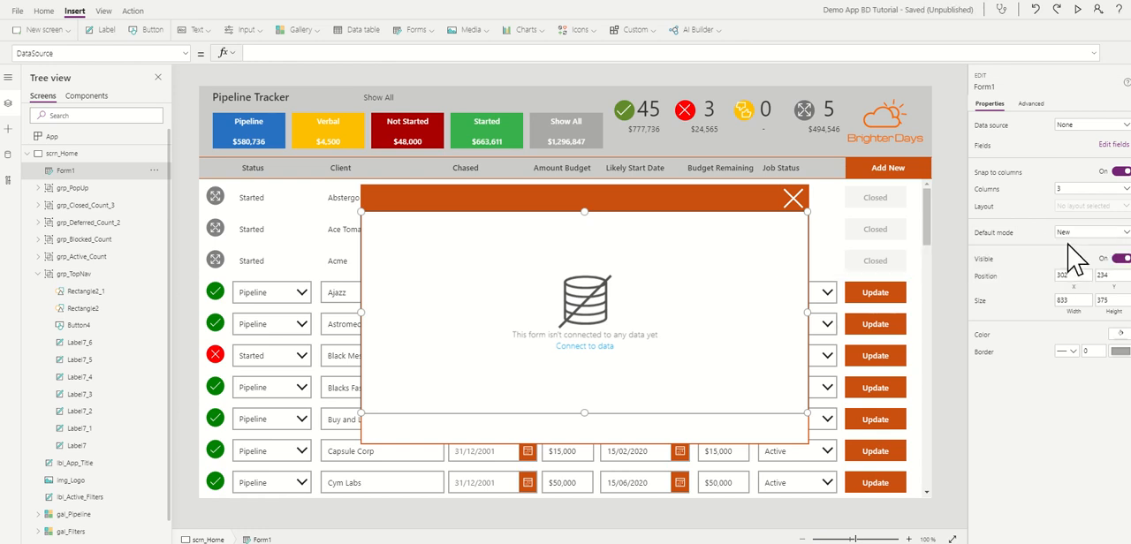
Step: Connect the edit form to the BDPipeline SharePoint data source
{"action": "left_click", "coordinate": [1083, 128]}
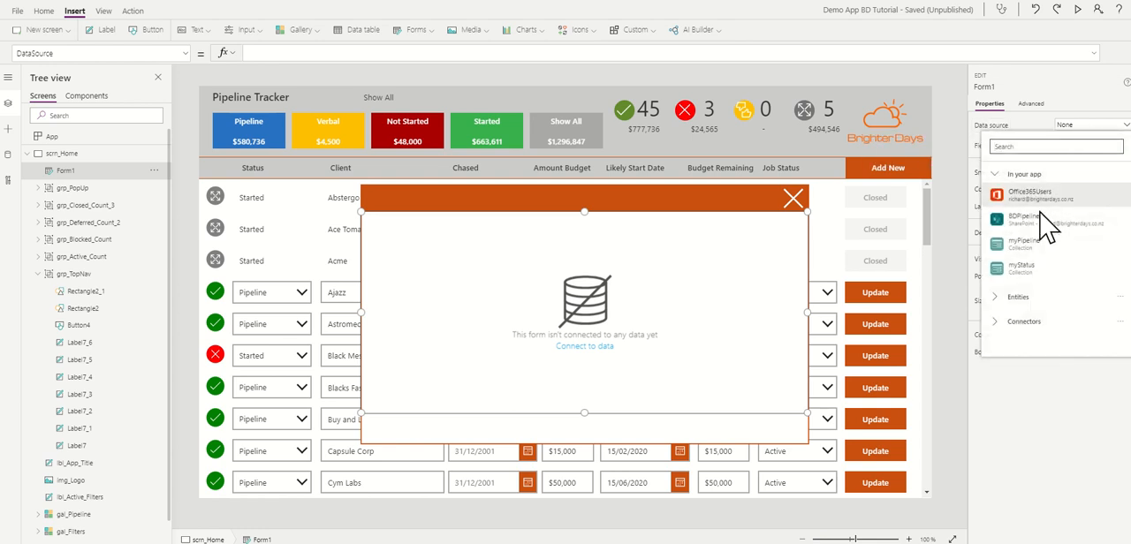
{"action": "mouse_move", "coordinate": [1036, 233]}
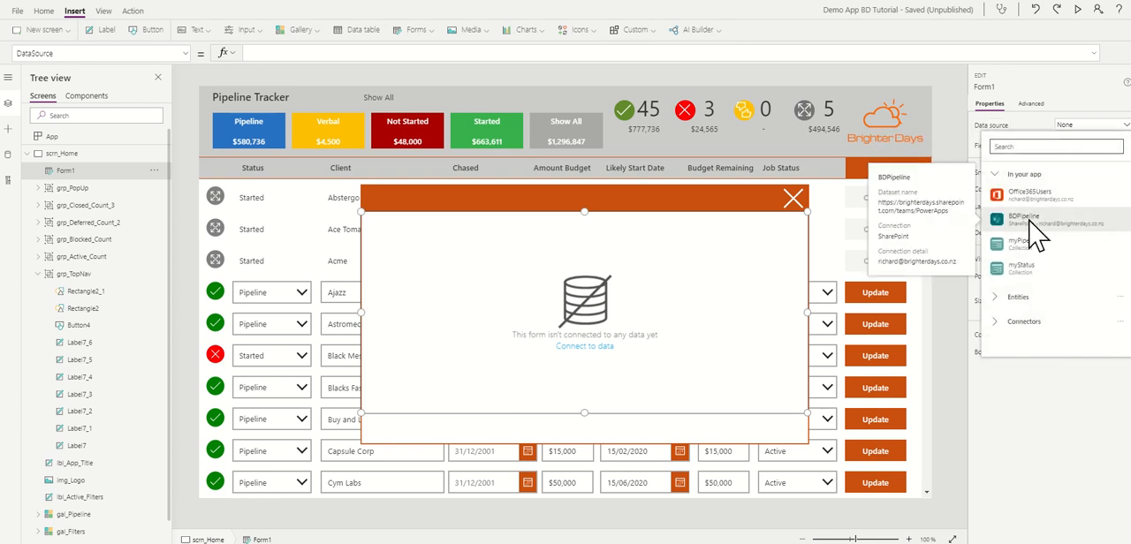
{"action": "left_click", "coordinate": [1030, 221]}
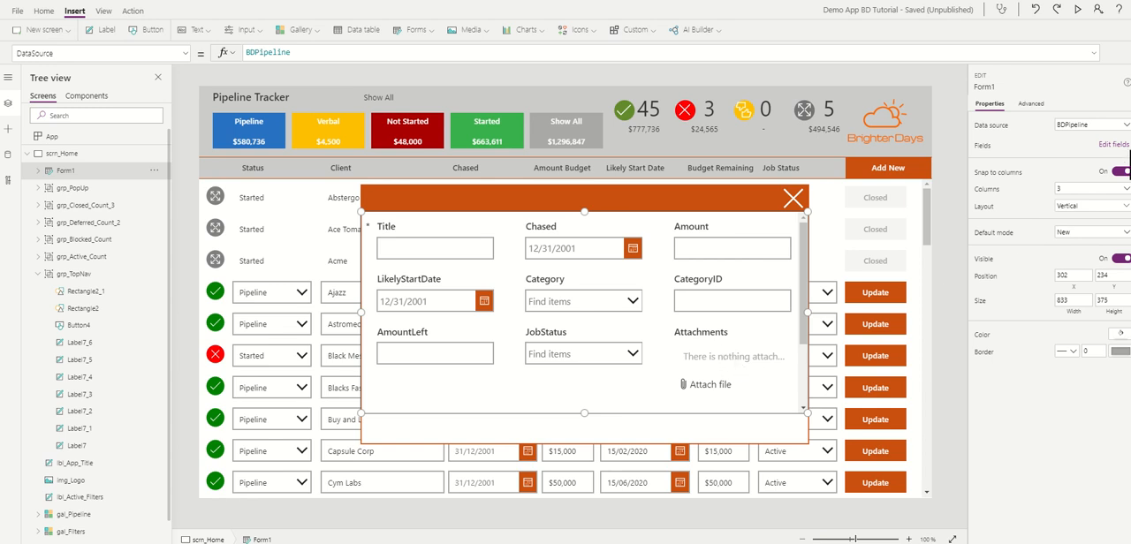
Step: Remove the Attachments, CategoryID and AmountLeft fields from the form, then close the field list
{"action": "left_click", "coordinate": [1107, 147]}
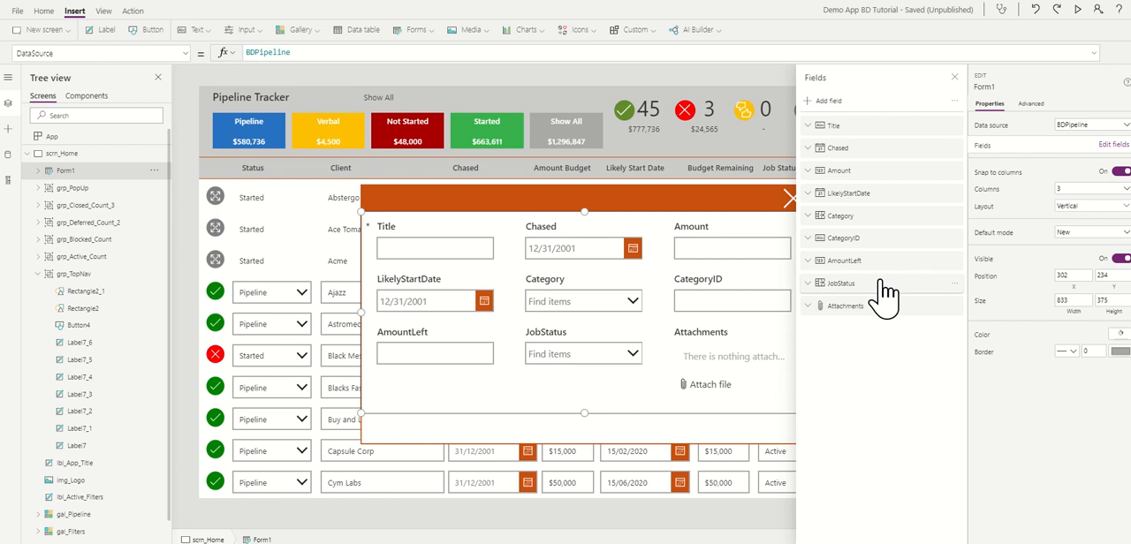
{"action": "left_click", "coordinate": [955, 306]}
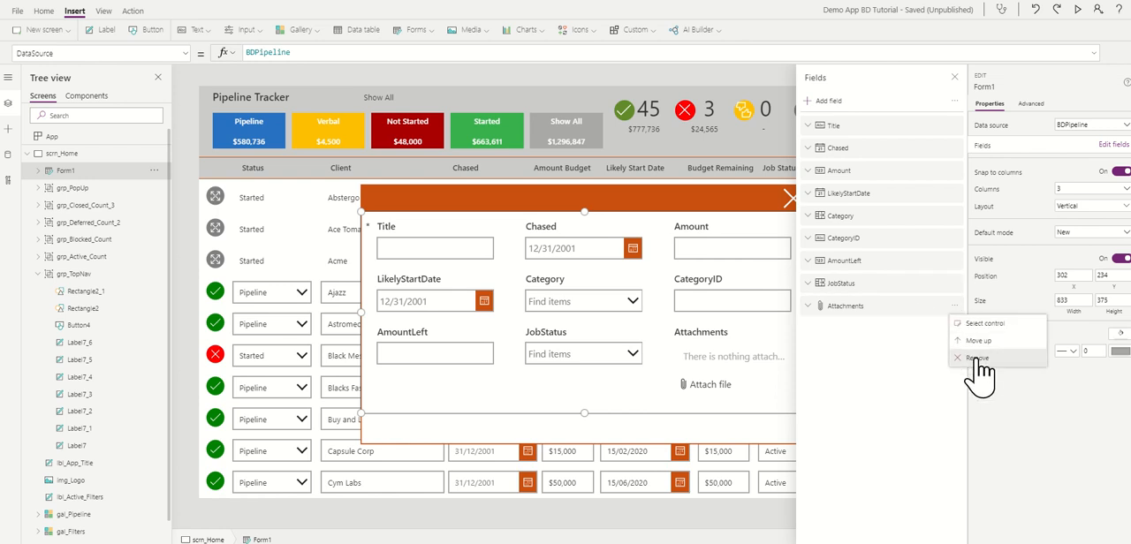
{"action": "left_click", "coordinate": [967, 361]}
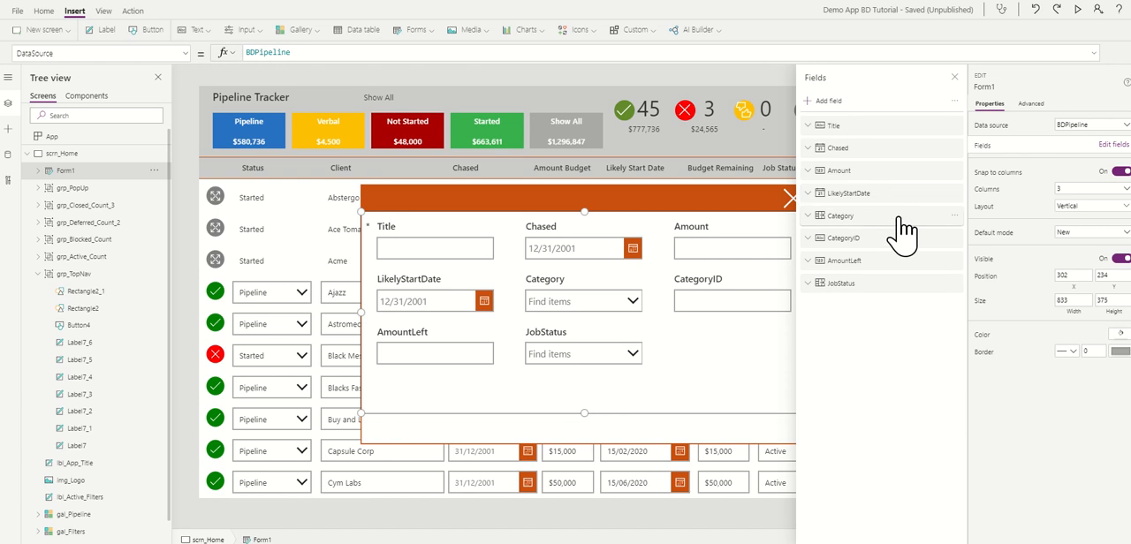
{"action": "left_click", "coordinate": [954, 239]}
{"action": "left_click", "coordinate": [966, 306]}
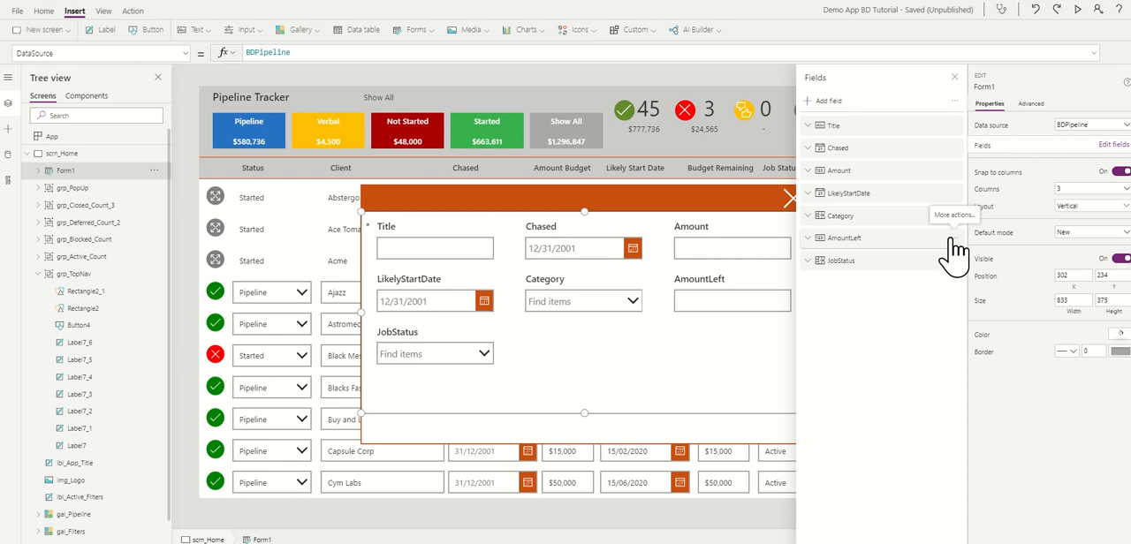
{"action": "left_click", "coordinate": [954, 238]}
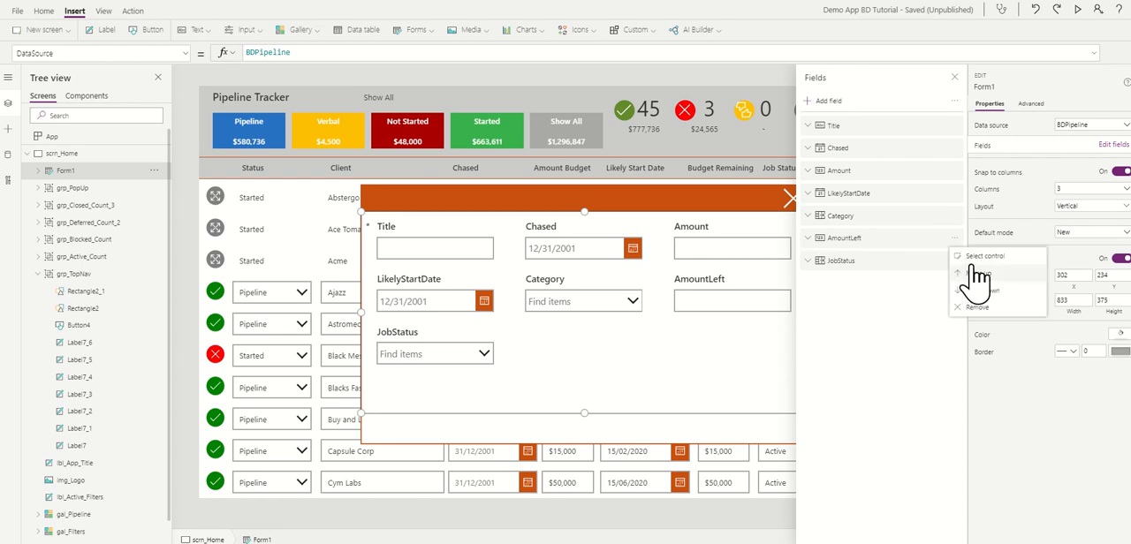
{"action": "left_click", "coordinate": [976, 306]}
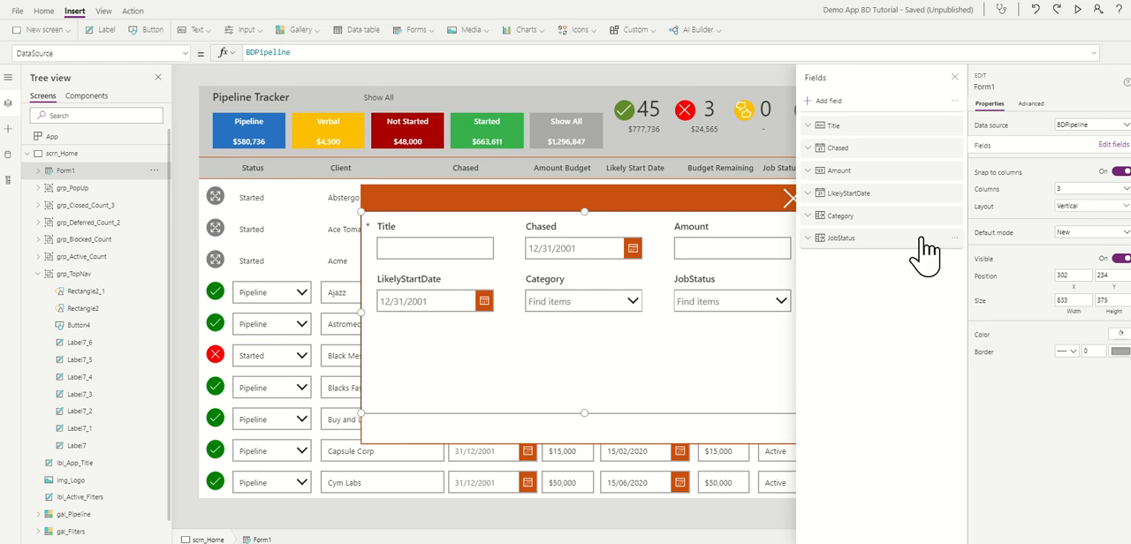
{"action": "left_click", "coordinate": [954, 240]}
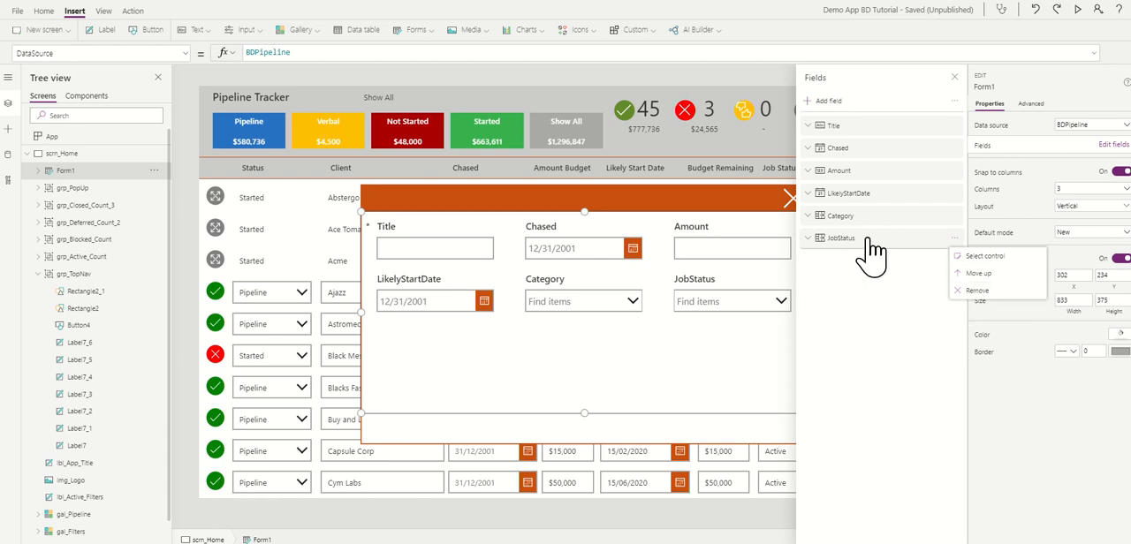
{"action": "left_click", "coordinate": [856, 285]}
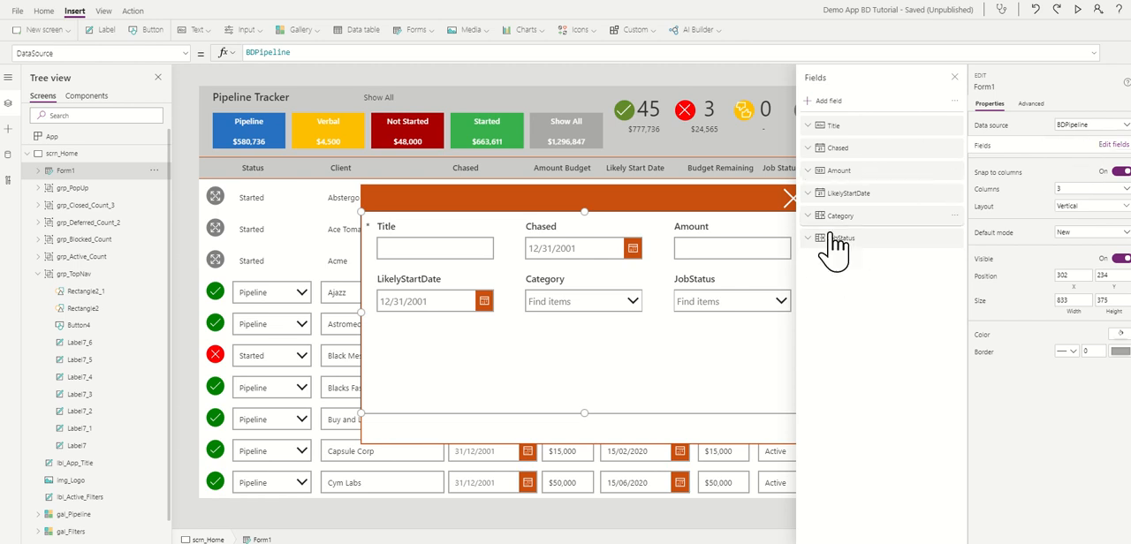
{"action": "left_click", "coordinate": [955, 78]}
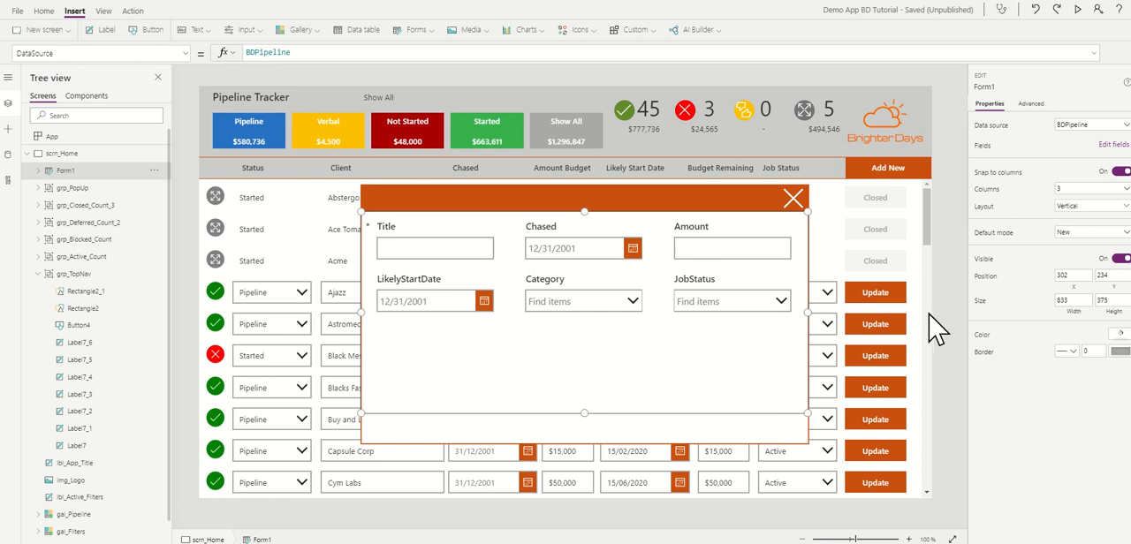
Step: Lay out the form's fields in 2 columns
{"action": "left_click", "coordinate": [1091, 189]}
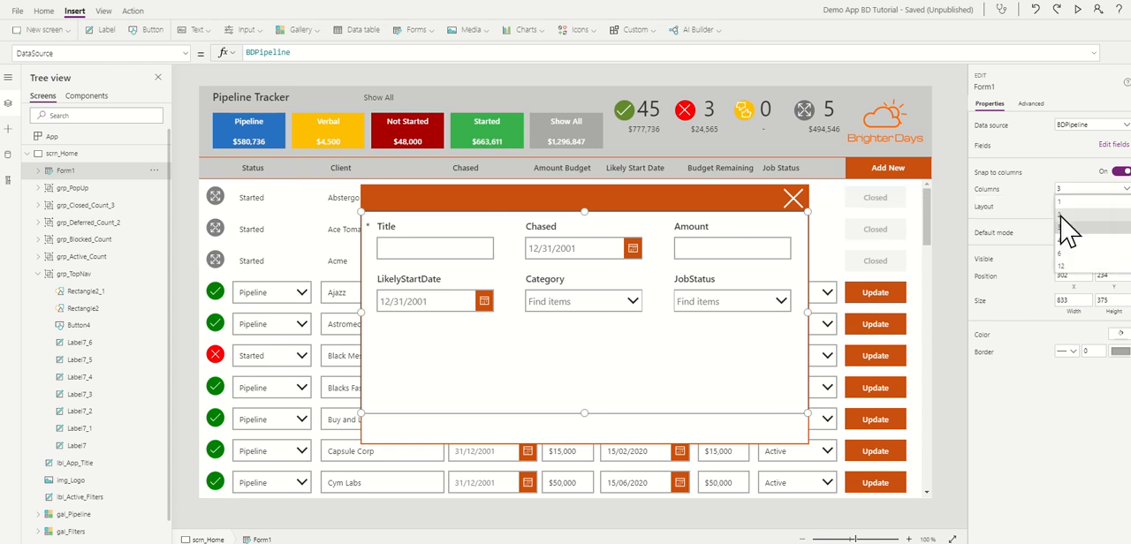
{"action": "left_click", "coordinate": [1065, 221]}
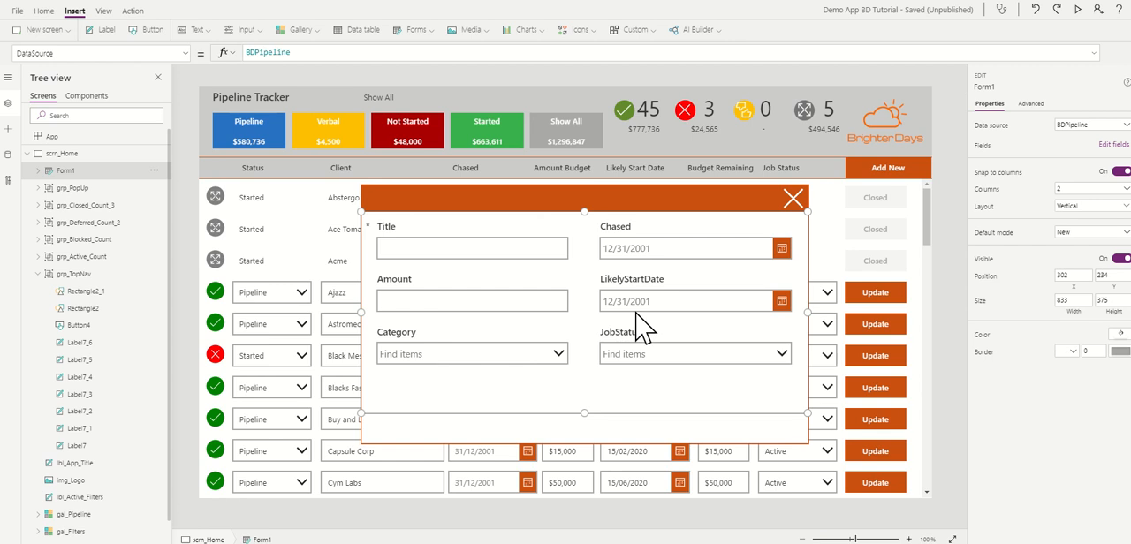
Step: Set the Format property of the Chased card's date picker to "dd/mm/yyyy"
{"action": "left_click", "coordinate": [644, 262]}
{"action": "left_click", "coordinate": [639, 247]}
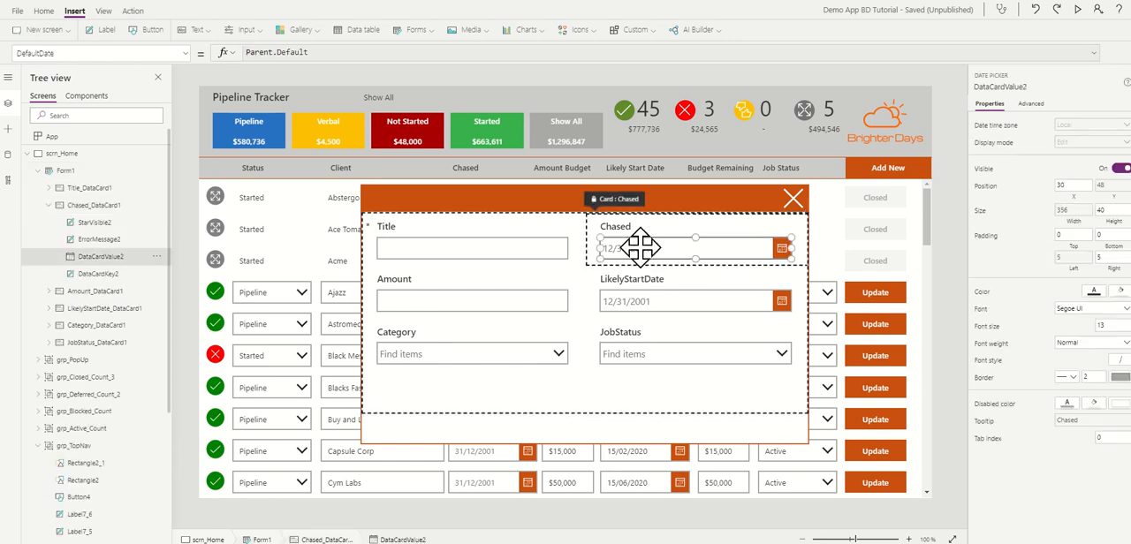
{"action": "left_click", "coordinate": [186, 54]}
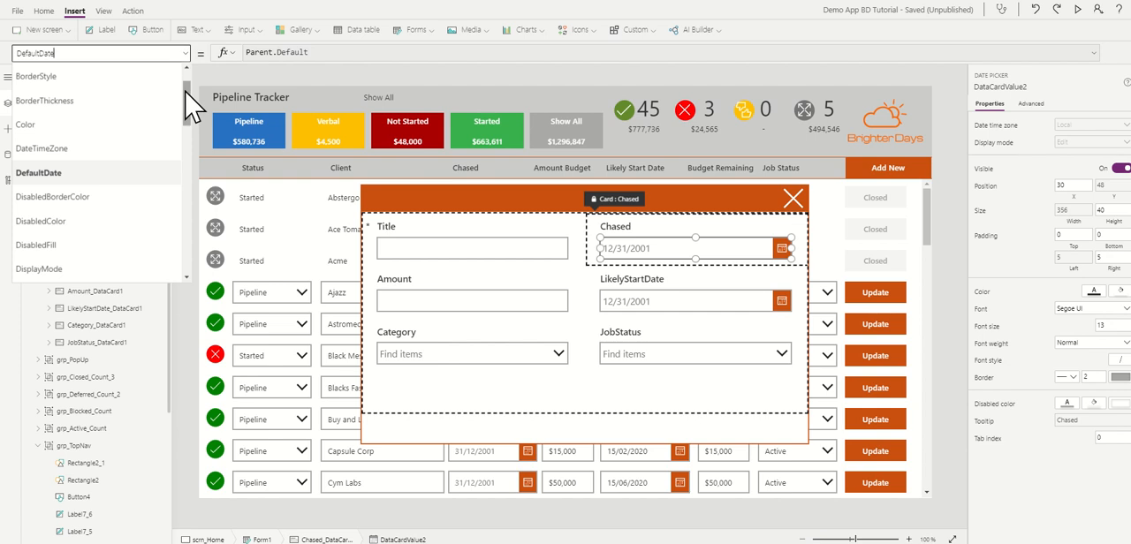
{"action": "left_click_drag", "start_coordinate": [185, 88], "coordinate": [185, 137]}
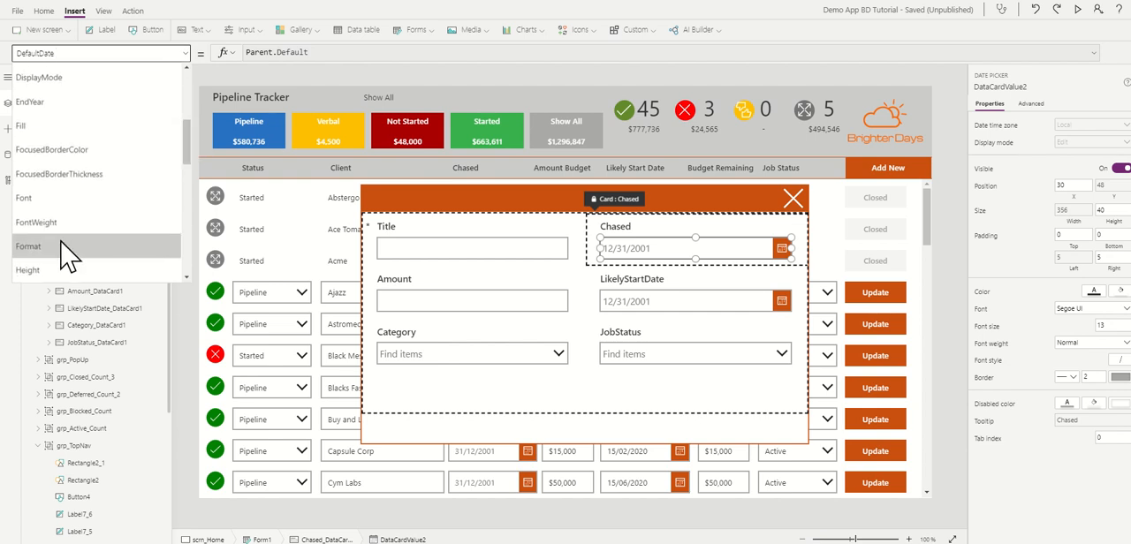
{"action": "left_click", "coordinate": [62, 247]}
{"action": "triple_click", "coordinate": [342, 52]}
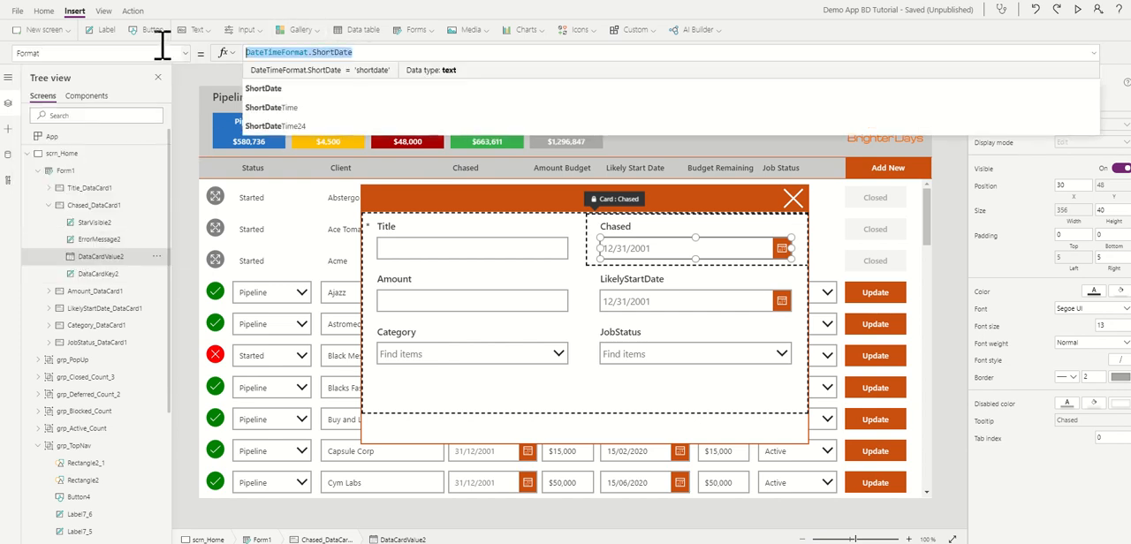
{"action": "type", "text": "\"dd/mm/yyyy"}
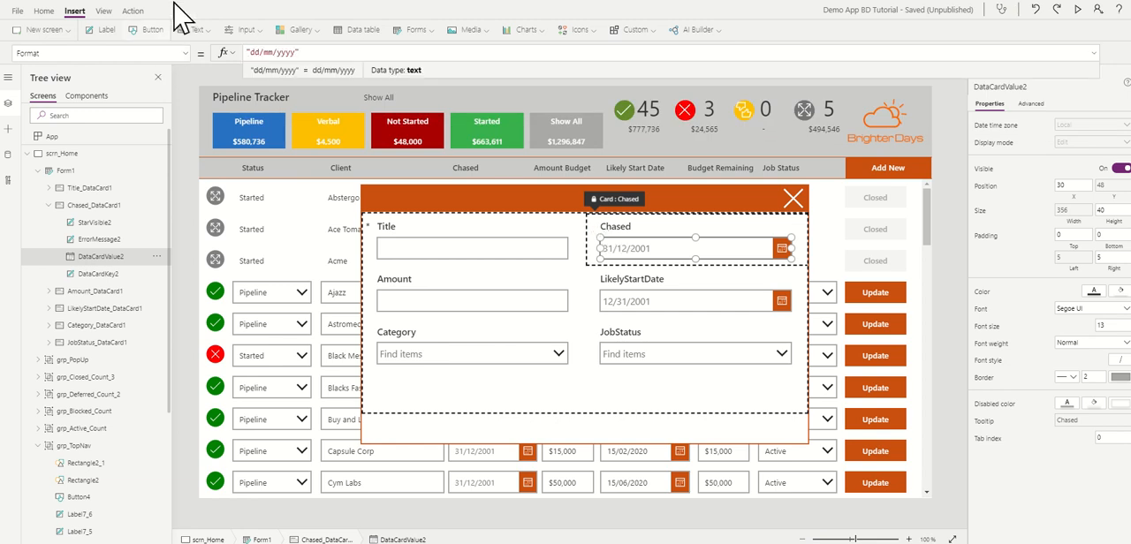
Step: Set the Format property of the LikelyStartDate card's date picker to "dd/mm/yyyy"
{"action": "left_click", "coordinate": [690, 307]}
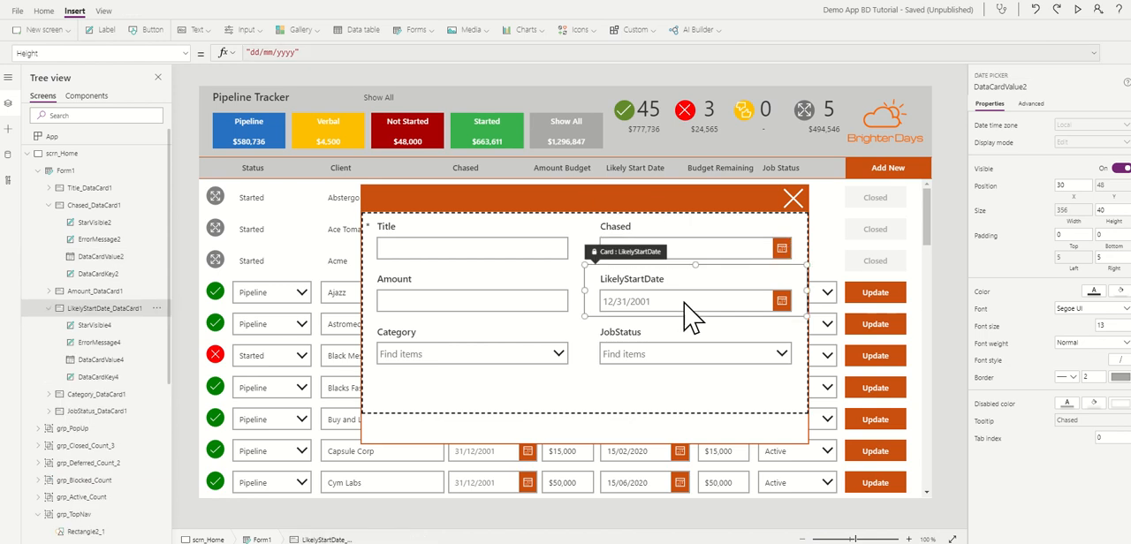
{"action": "left_click", "coordinate": [186, 53]}
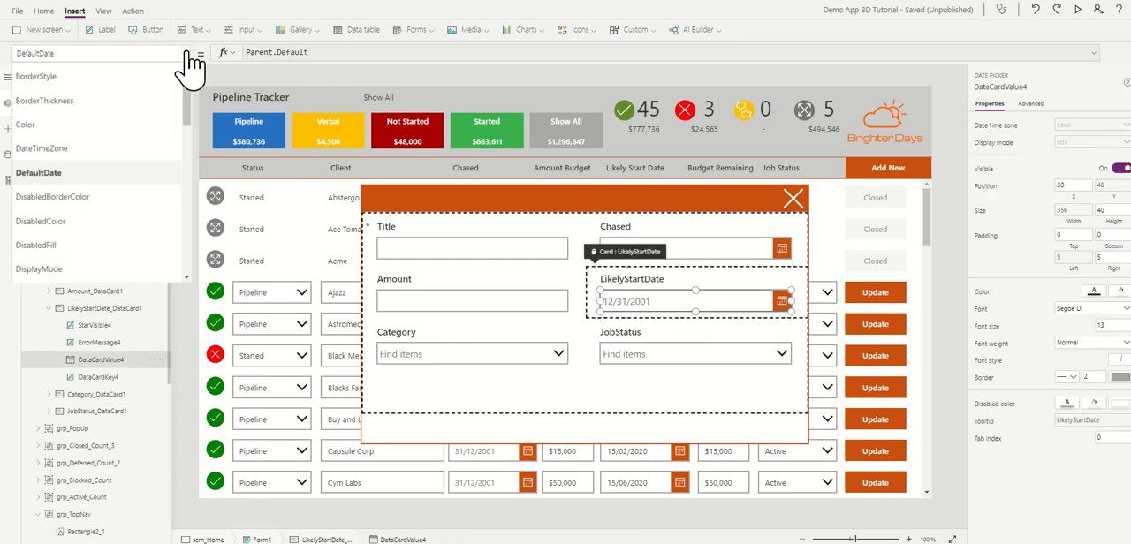
{"action": "left_click_drag", "start_coordinate": [190, 100], "coordinate": [183, 151]}
{"action": "left_click", "coordinate": [35, 178]}
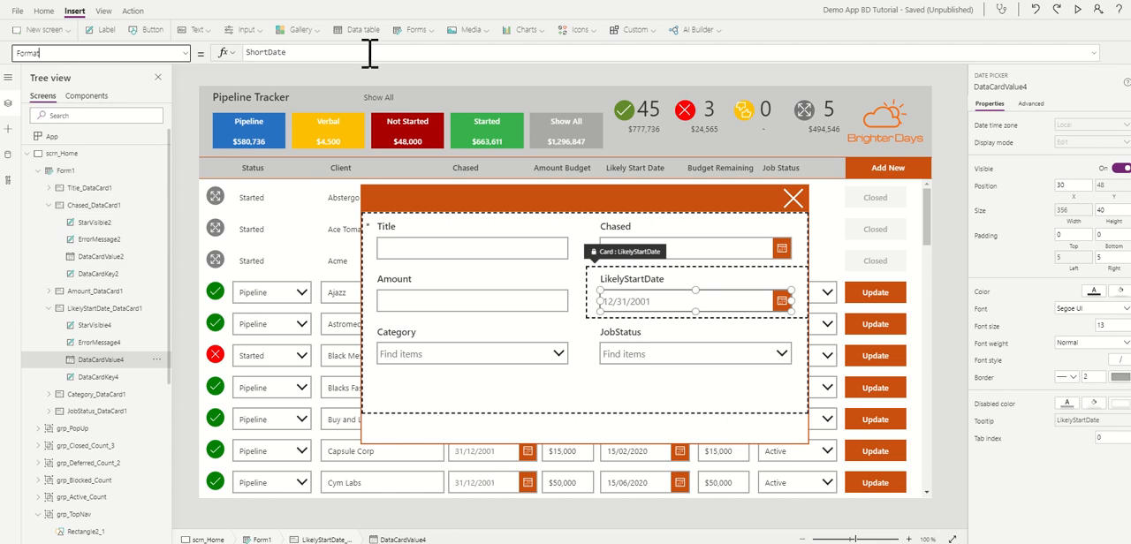
{"action": "left_click_drag", "start_coordinate": [371, 50], "coordinate": [219, 49]}
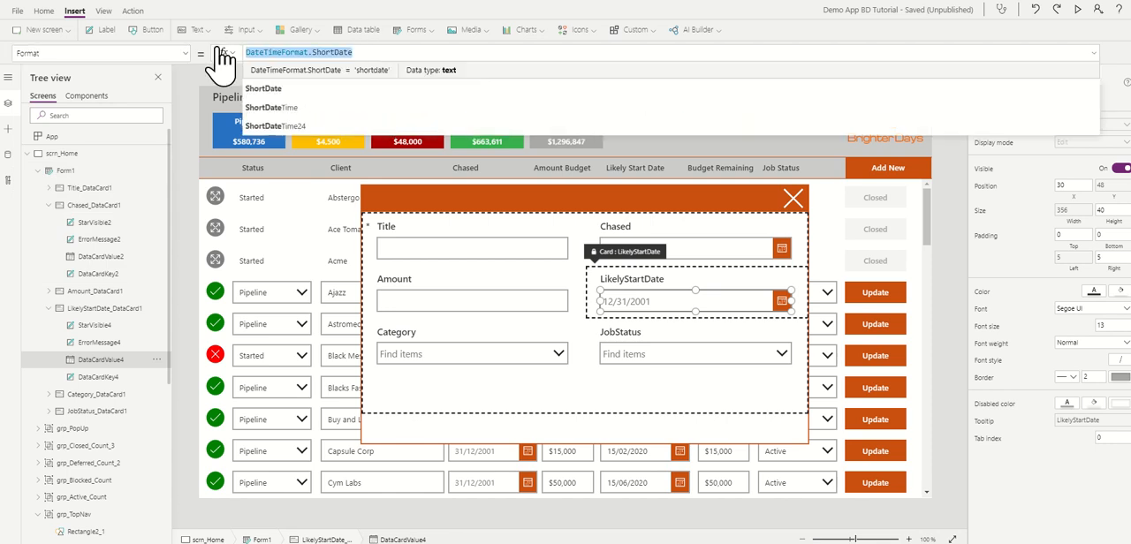
{"action": "type", "text": "\"dd/mm/yyyy"}
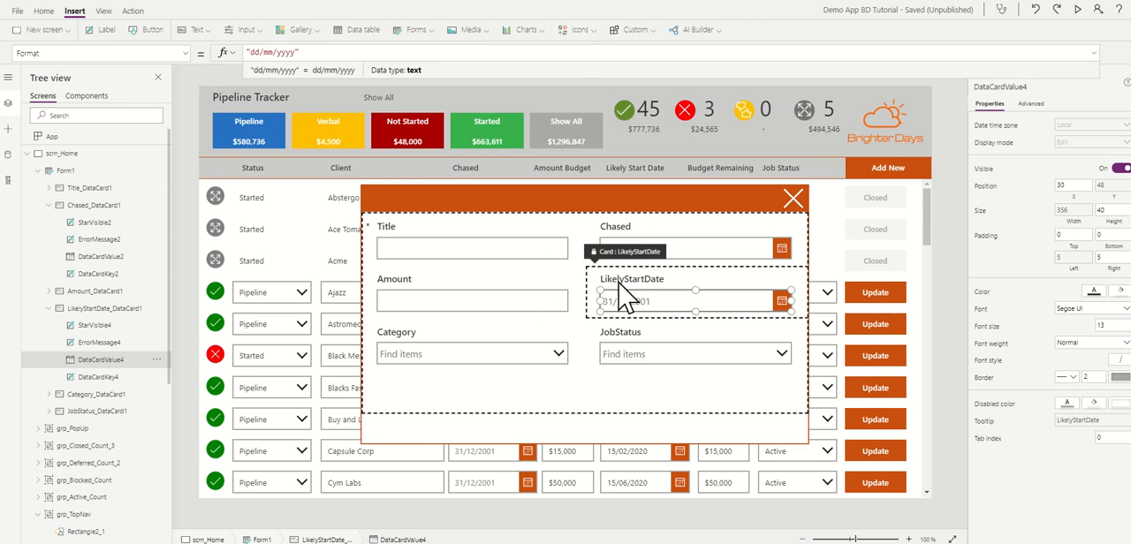
{"action": "left_click", "coordinate": [572, 336]}
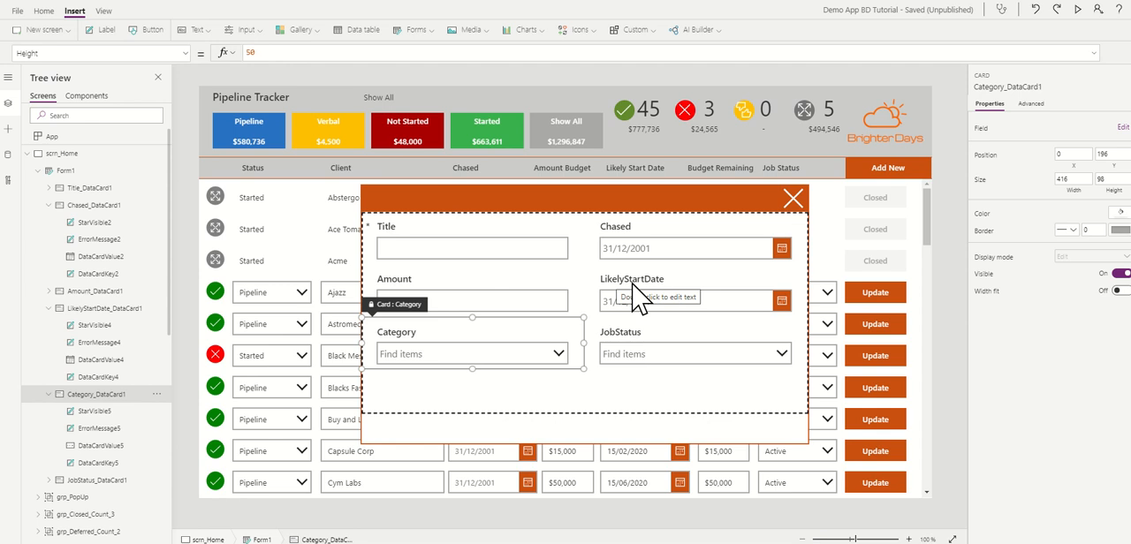
Step: Unlock the LikelyStartDate card and change its DisplayName to "Likely Start Date"
{"action": "left_click", "coordinate": [668, 283]}
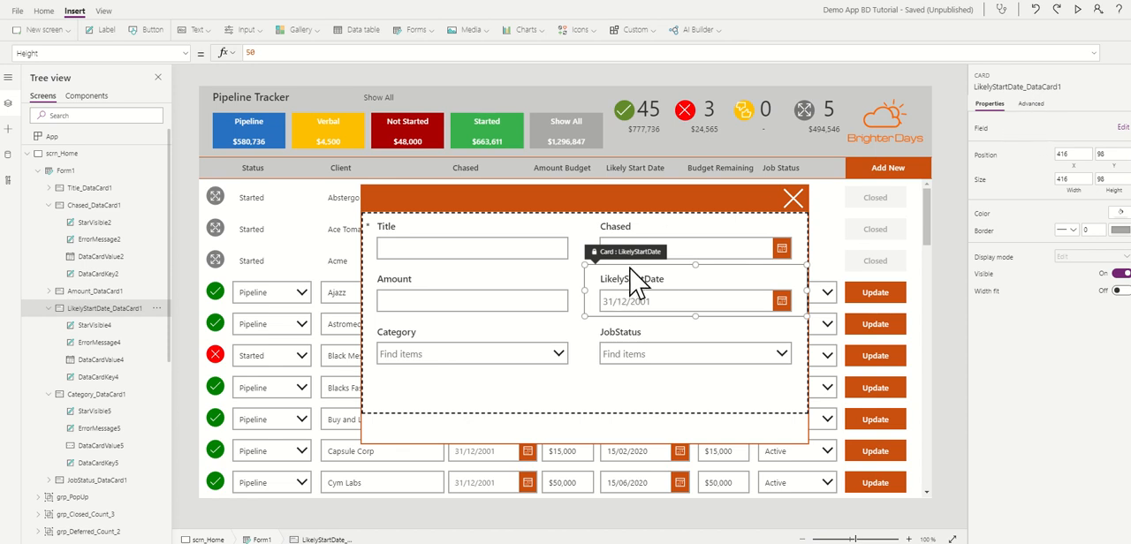
{"action": "left_click", "coordinate": [1030, 106]}
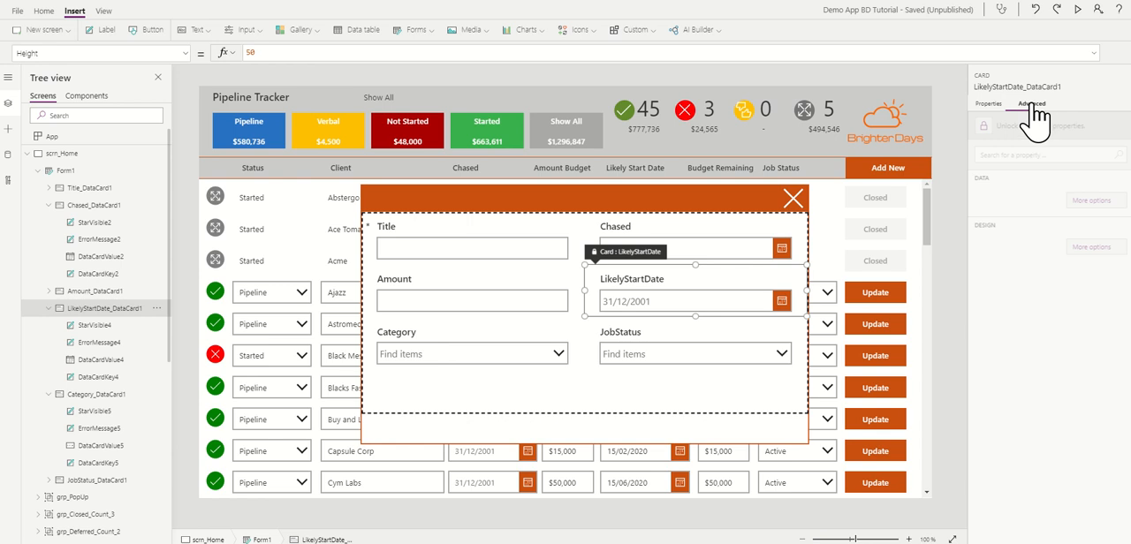
{"action": "left_click", "coordinate": [987, 129]}
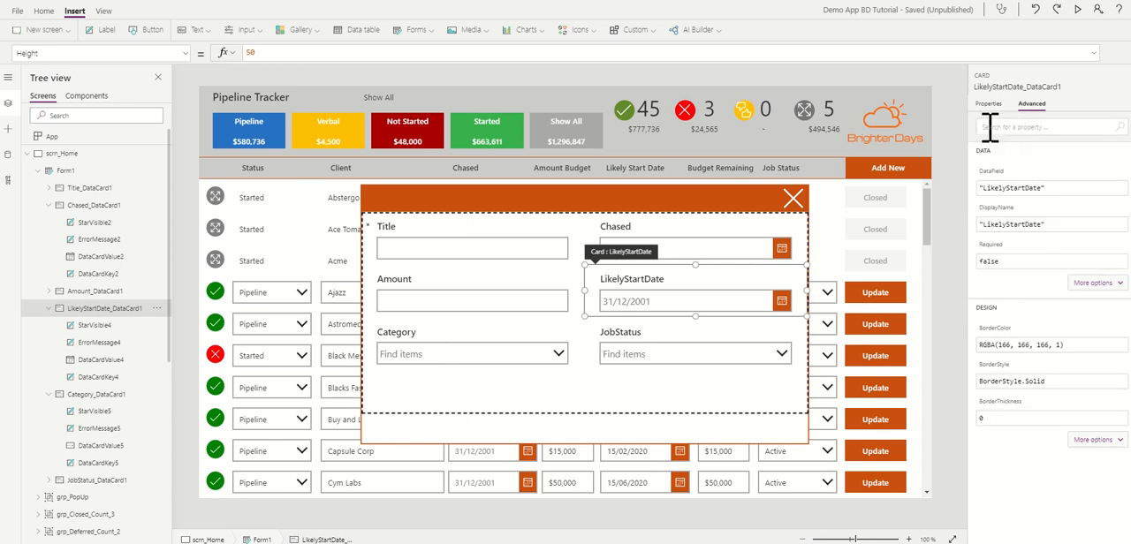
{"action": "left_click", "coordinate": [1009, 225]}
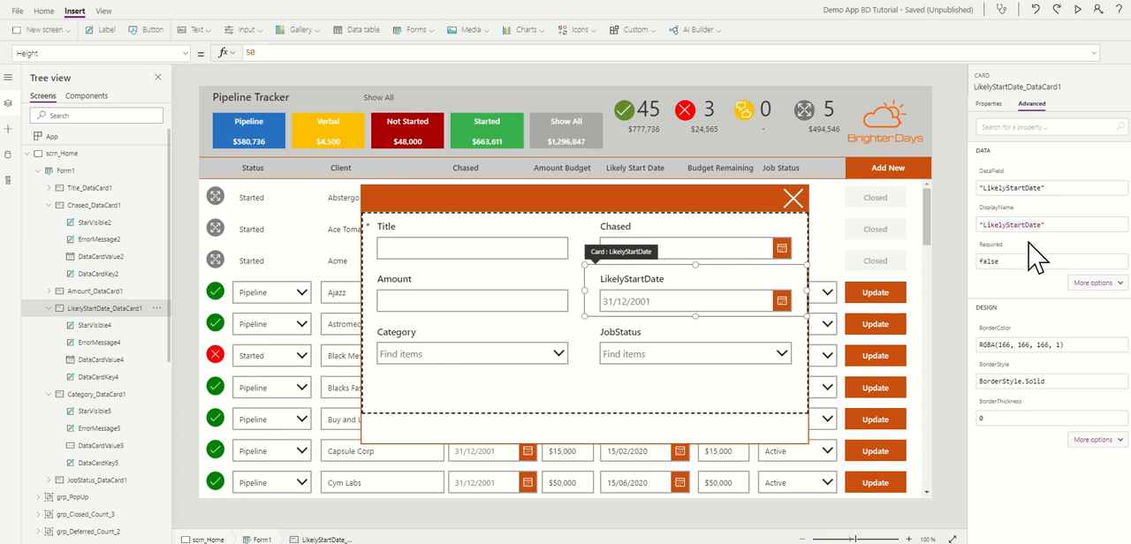
{"action": "left_click", "coordinate": [1052, 188]}
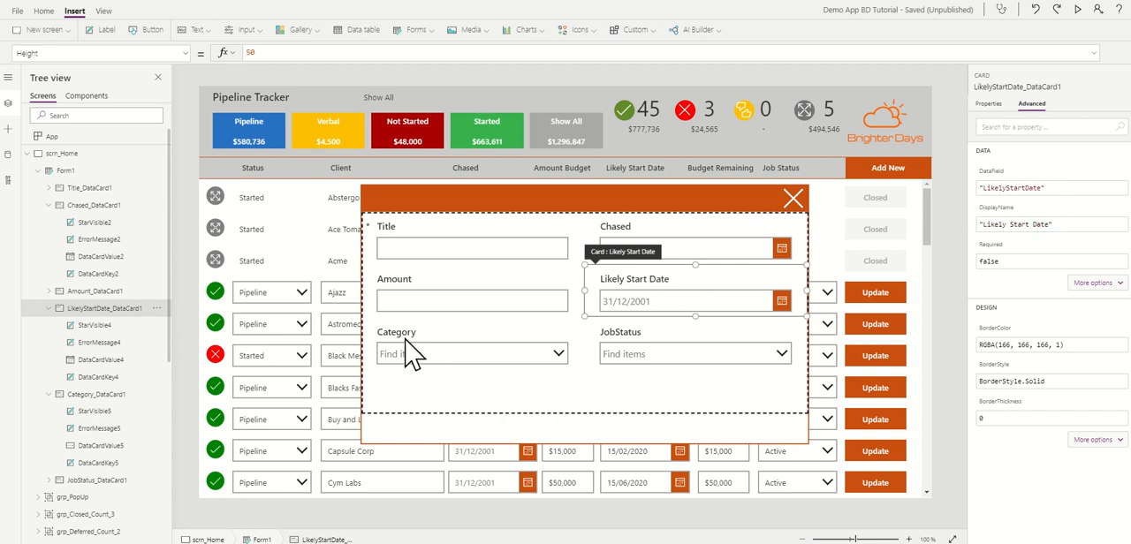
Step: Unlock the JobStatus card and change its DisplayName to "Job Status"
{"action": "left_click", "coordinate": [656, 353]}
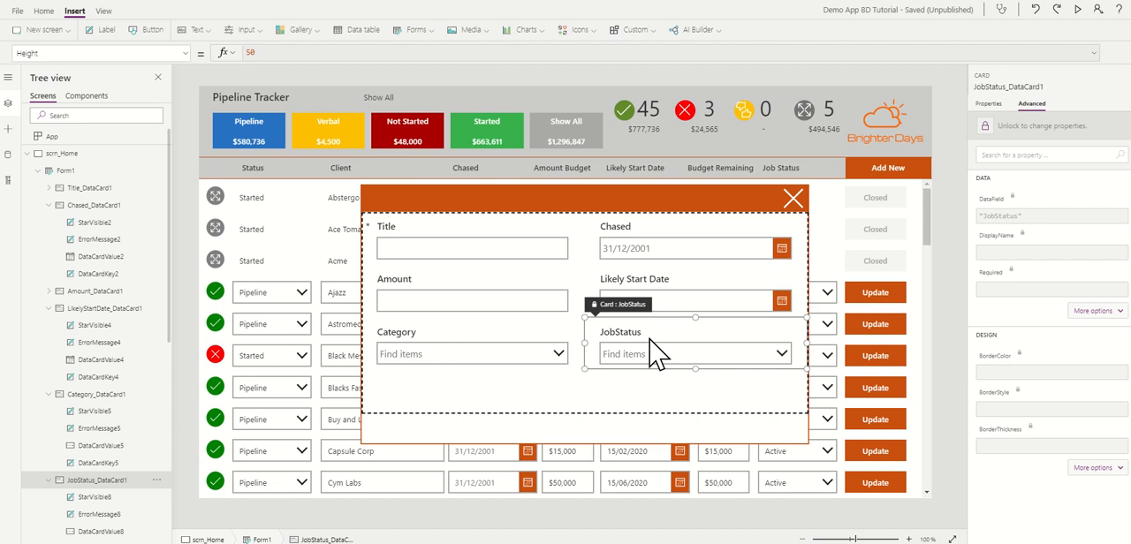
{"action": "left_click", "coordinate": [999, 141]}
{"action": "left_click", "coordinate": [1000, 224]}
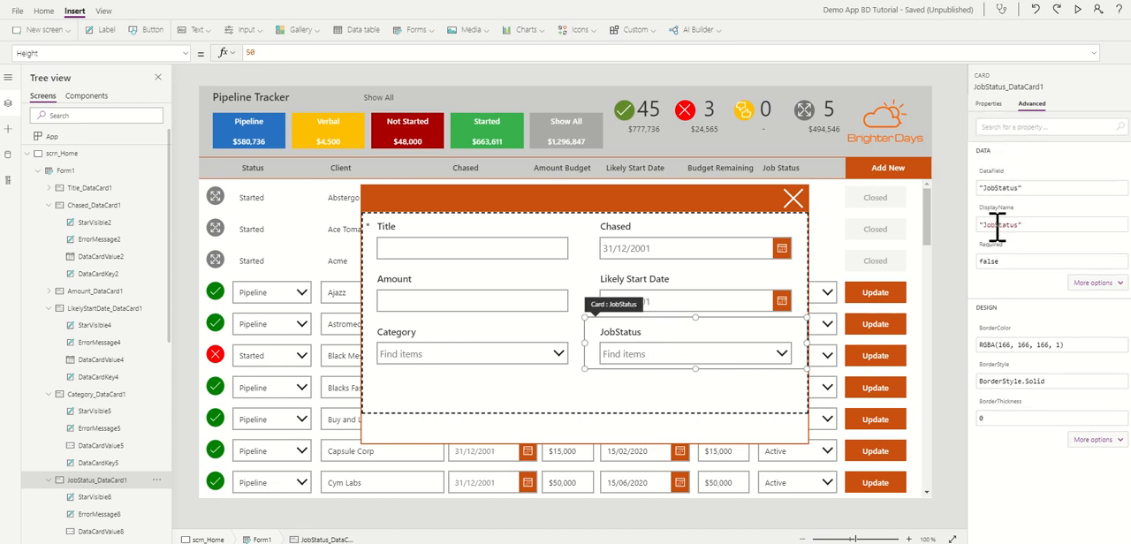
{"action": "left_click", "coordinate": [997, 224]}
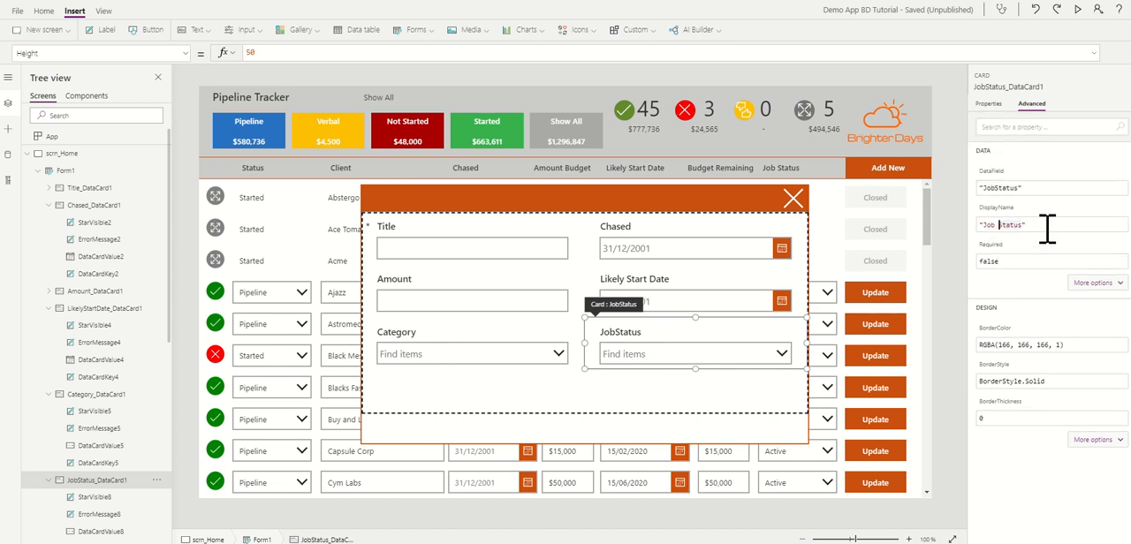
{"action": "left_click", "coordinate": [963, 235]}
Step: Unlock the Title card and change its DisplayName to "Client"
{"action": "left_click", "coordinate": [424, 258]}
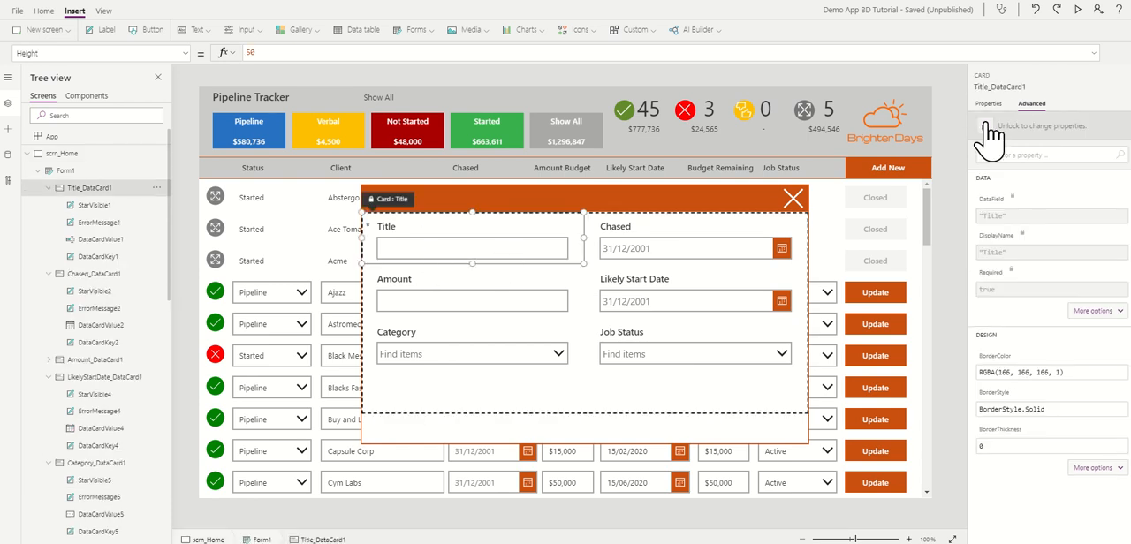
{"action": "left_click", "coordinate": [1001, 129]}
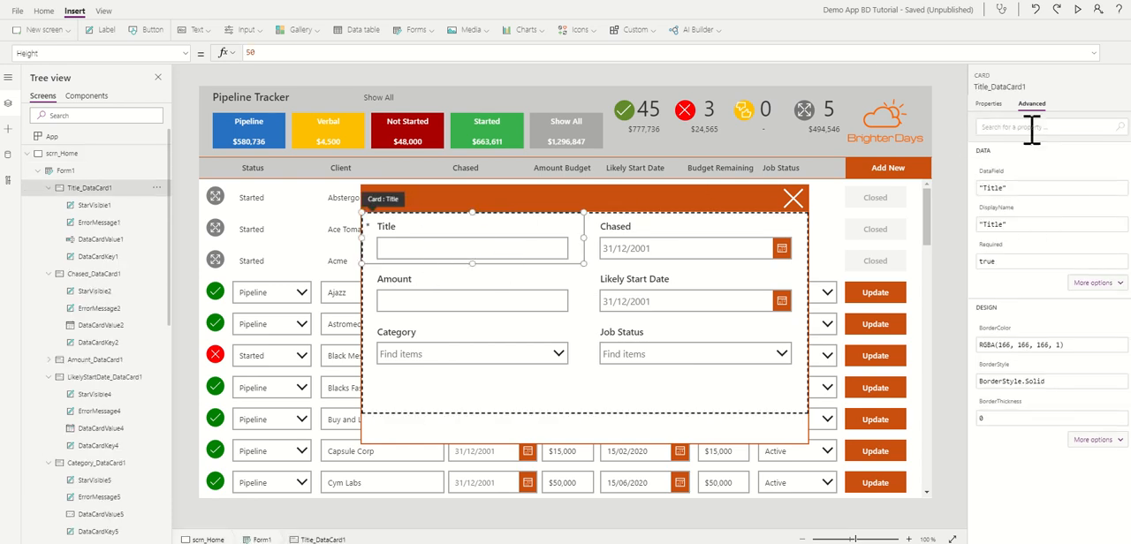
{"action": "left_click", "coordinate": [1006, 226]}
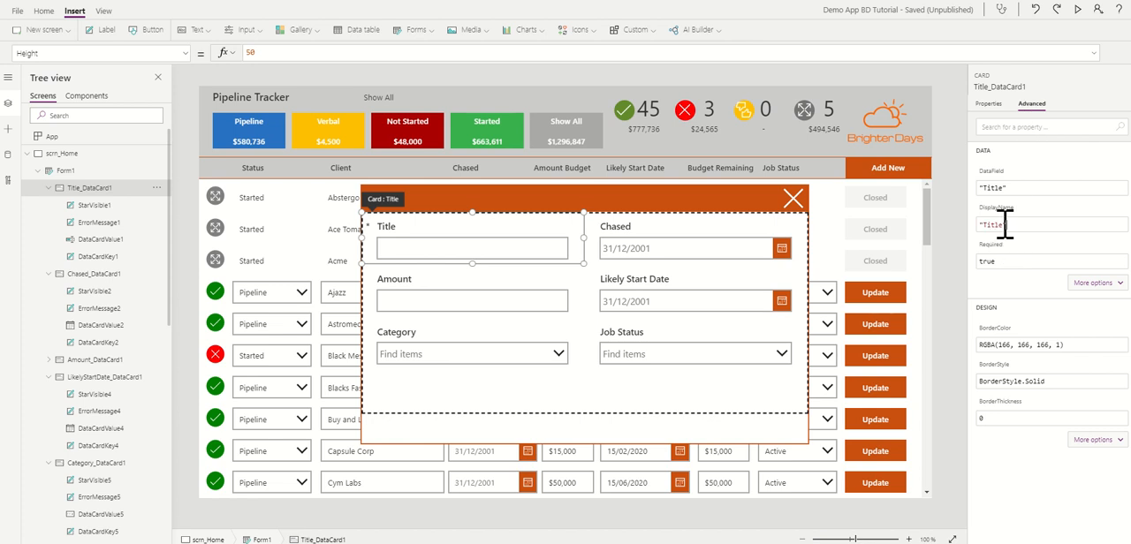
{"action": "left_click", "coordinate": [956, 186]}
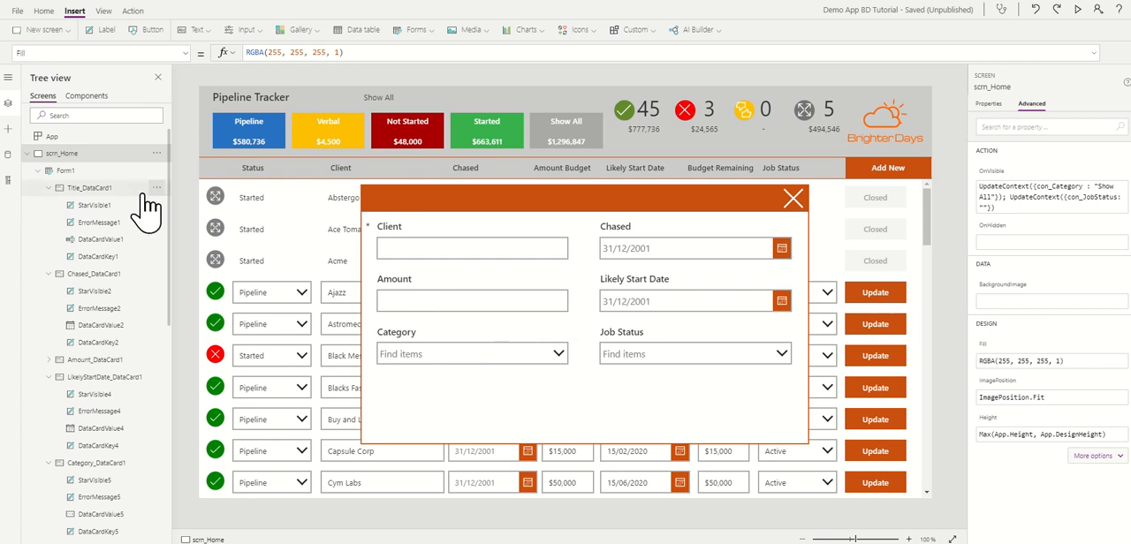
{"action": "left_click", "coordinate": [37, 171]}
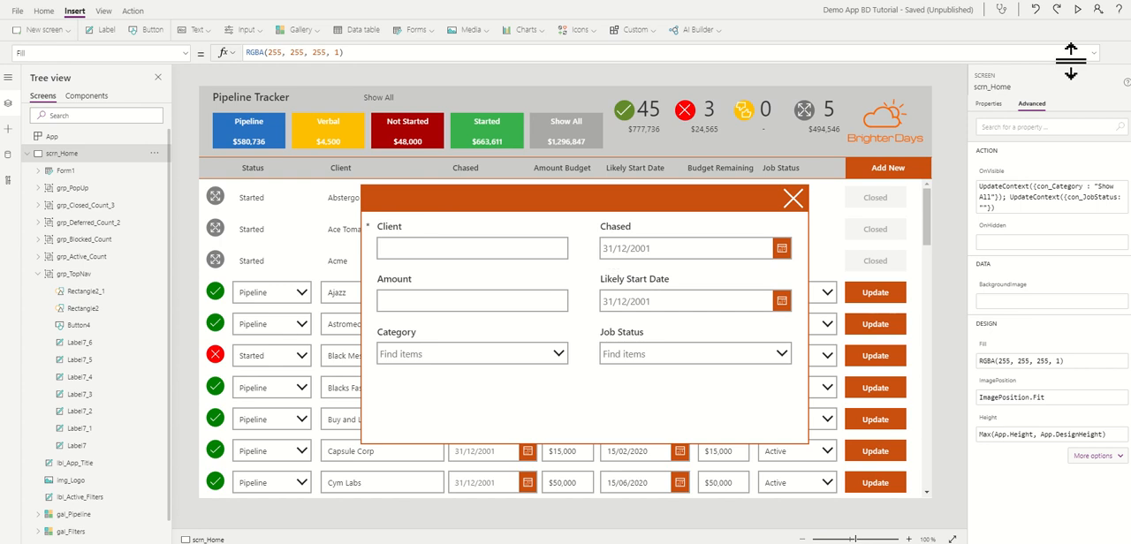
Step: Preview the app, close and reopen the popup to check its contents hide with it, and exit the preview
{"action": "left_click", "coordinate": [1078, 9]}
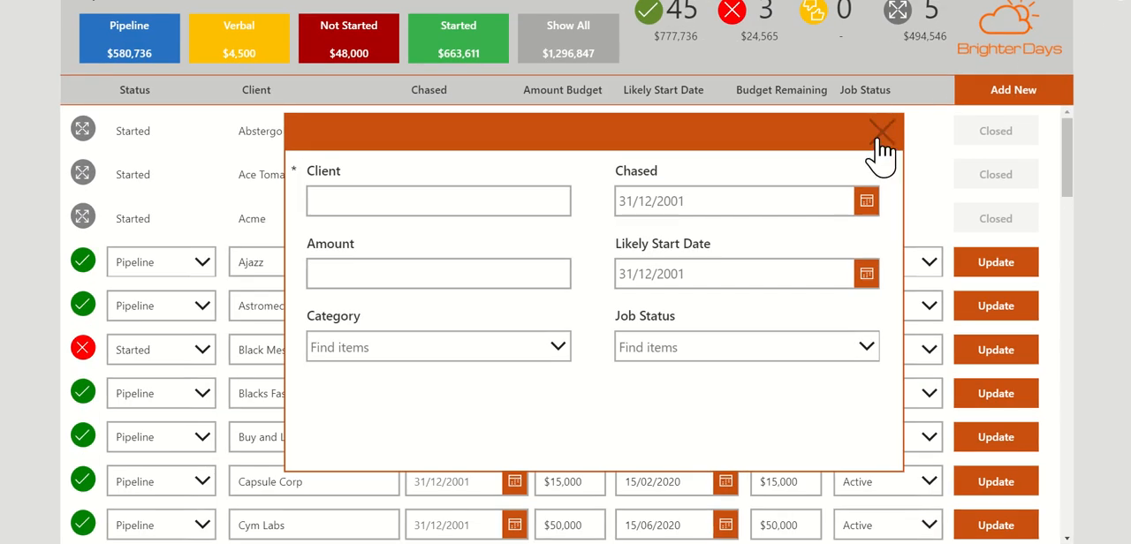
{"action": "left_click", "coordinate": [883, 135]}
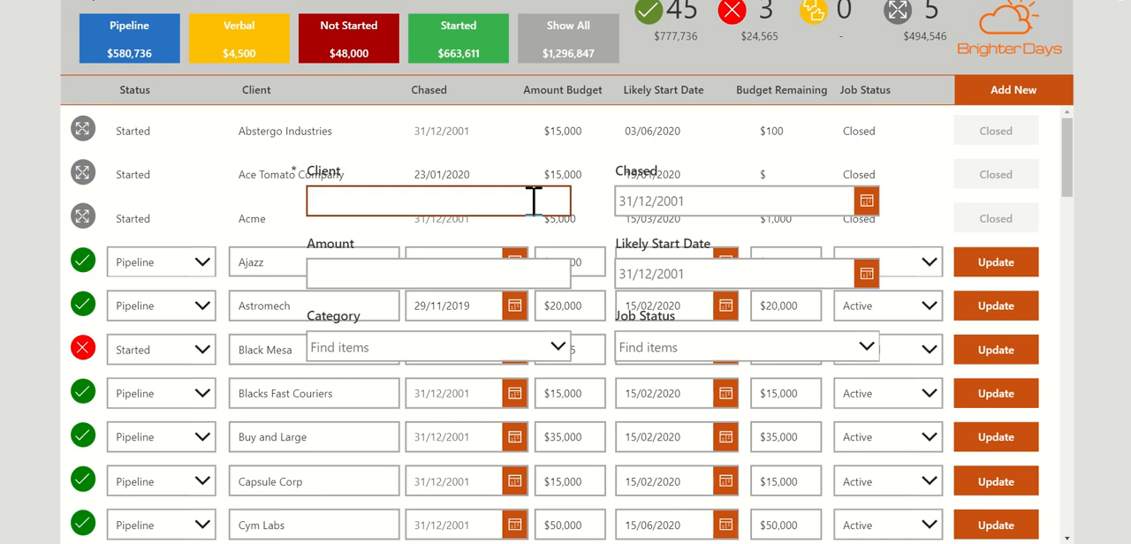
{"action": "left_click", "coordinate": [1032, 97]}
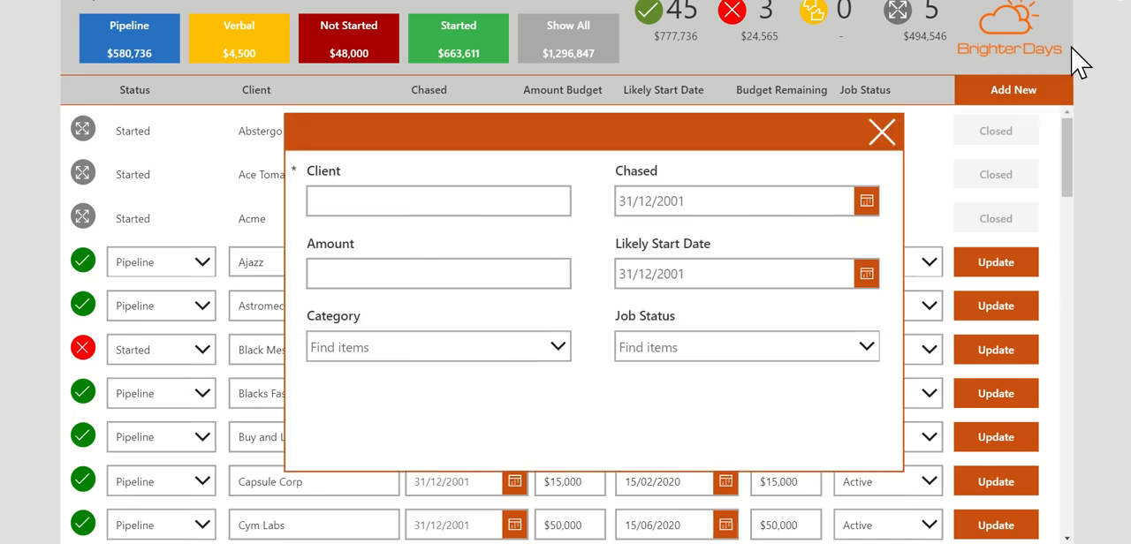
{"action": "left_click", "coordinate": [1119, 10]}
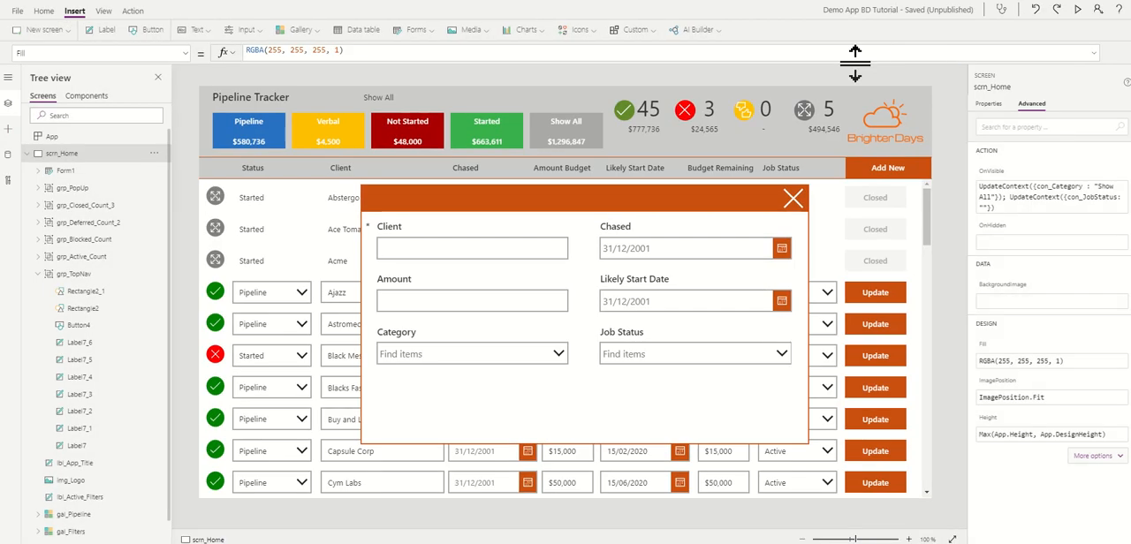
Step: Insert a button below the Job Status field in the popup and set its text to "Create Item"
{"action": "left_click", "coordinate": [148, 31]}
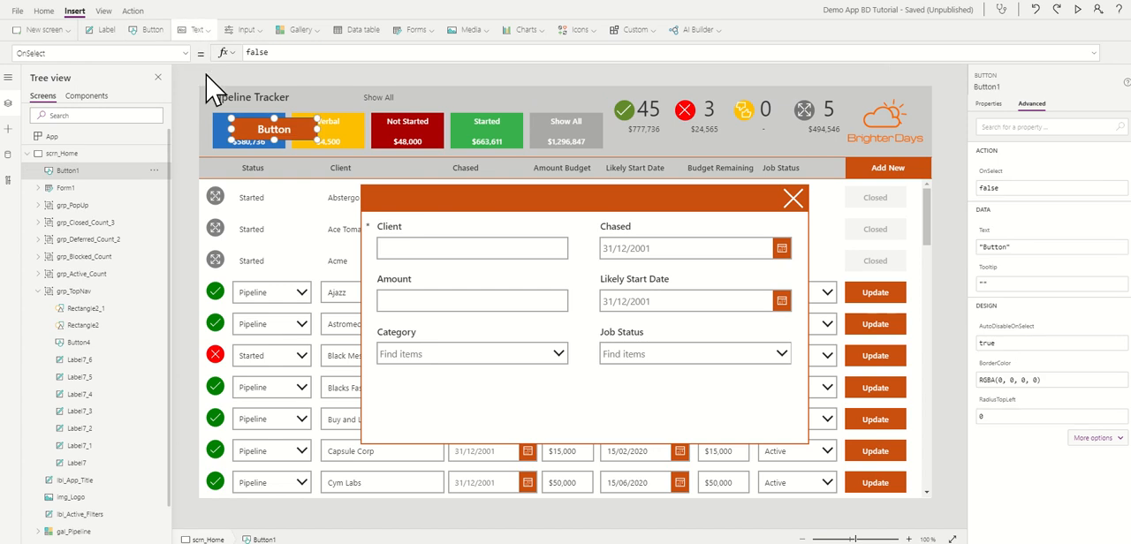
{"action": "left_click_drag", "start_coordinate": [270, 126], "coordinate": [746, 405]}
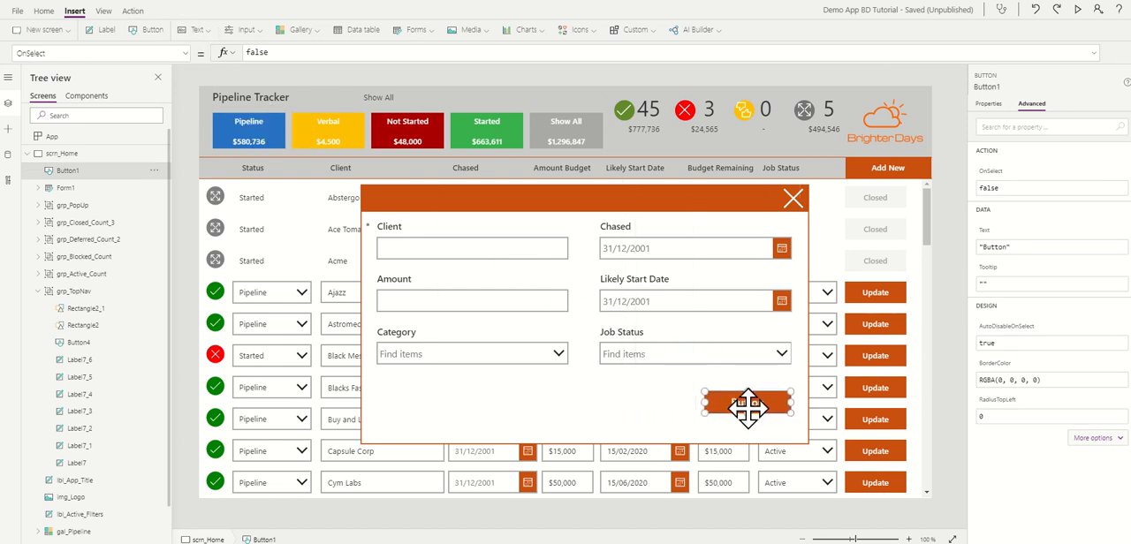
{"action": "left_click", "coordinate": [989, 105]}
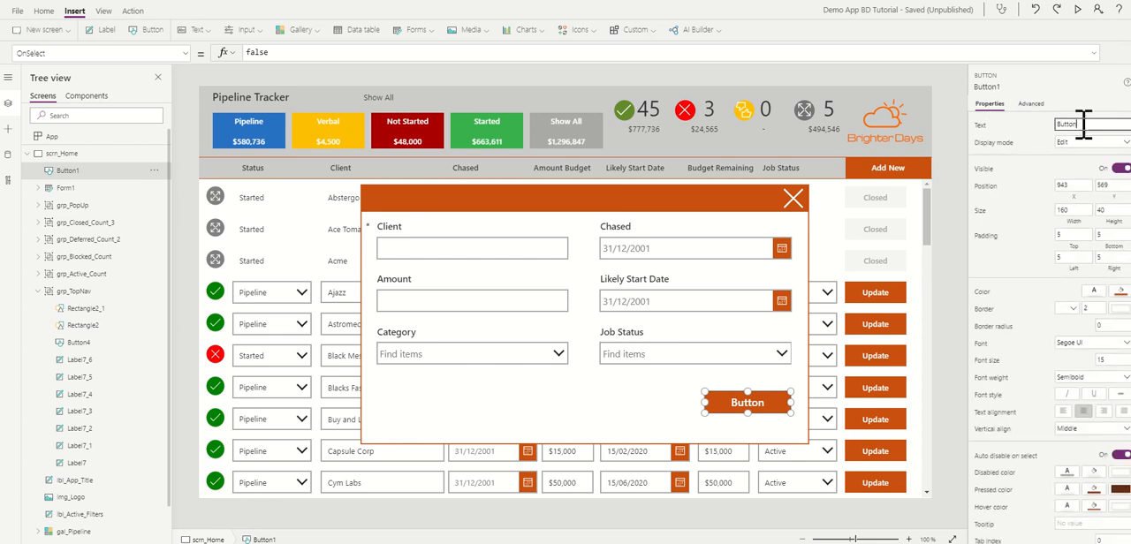
{"action": "left_click_drag", "start_coordinate": [1081, 122], "coordinate": [1052, 125]}
Step: Shorten the grp_PopUp group so its lower edge sits just beneath the Create Item button
{"action": "left_click", "coordinate": [668, 412]}
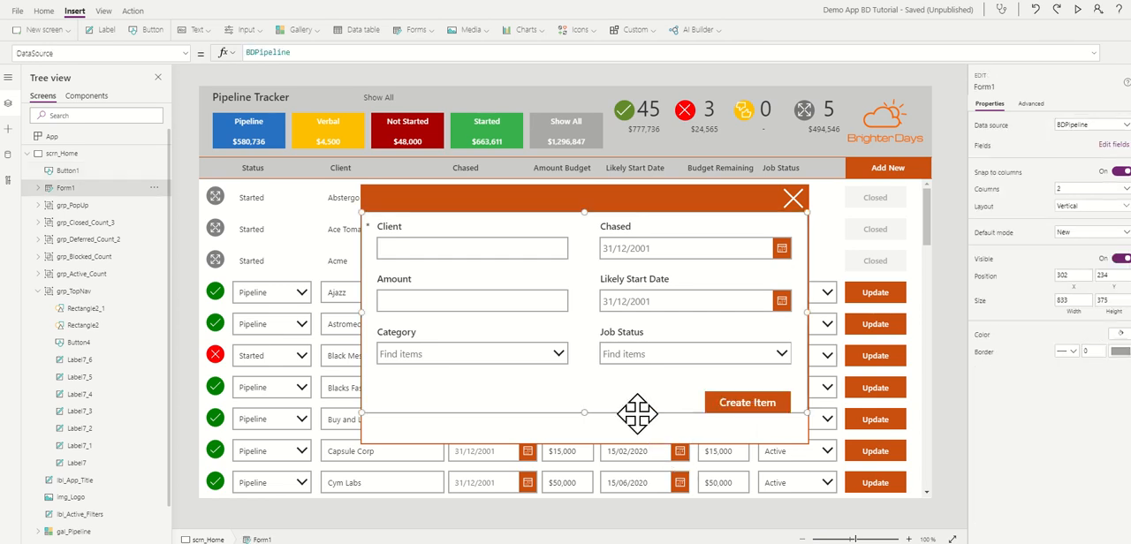
{"action": "left_click", "coordinate": [633, 440]}
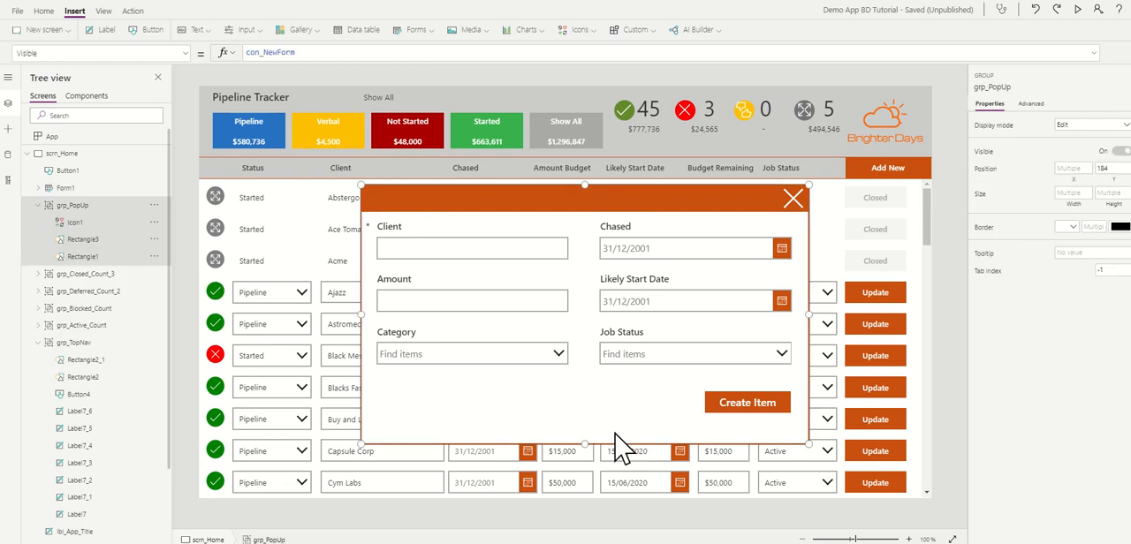
{"action": "left_click_drag", "start_coordinate": [584, 443], "coordinate": [584, 426]}
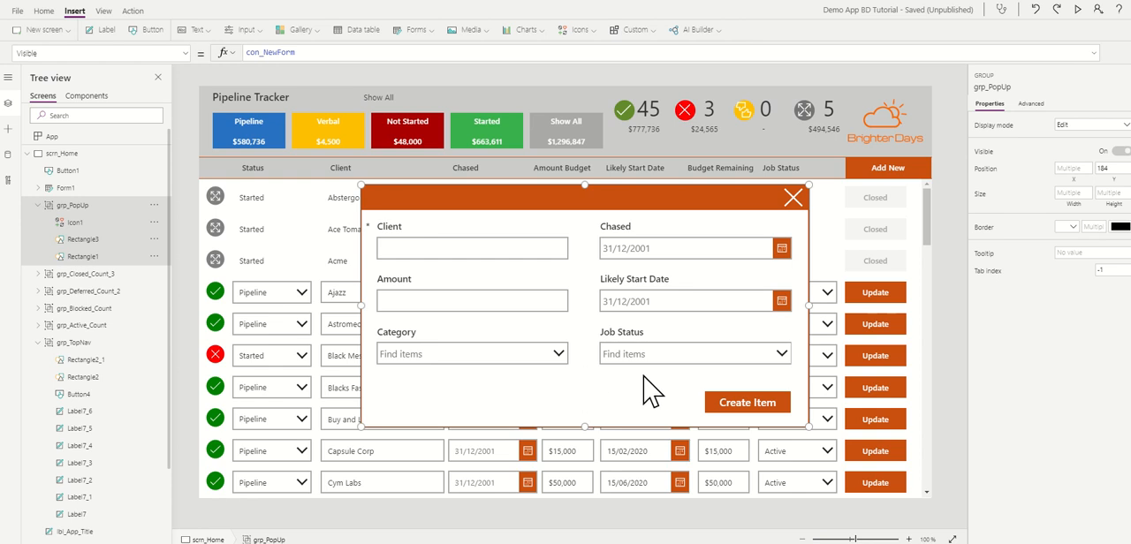
{"action": "left_click", "coordinate": [718, 404]}
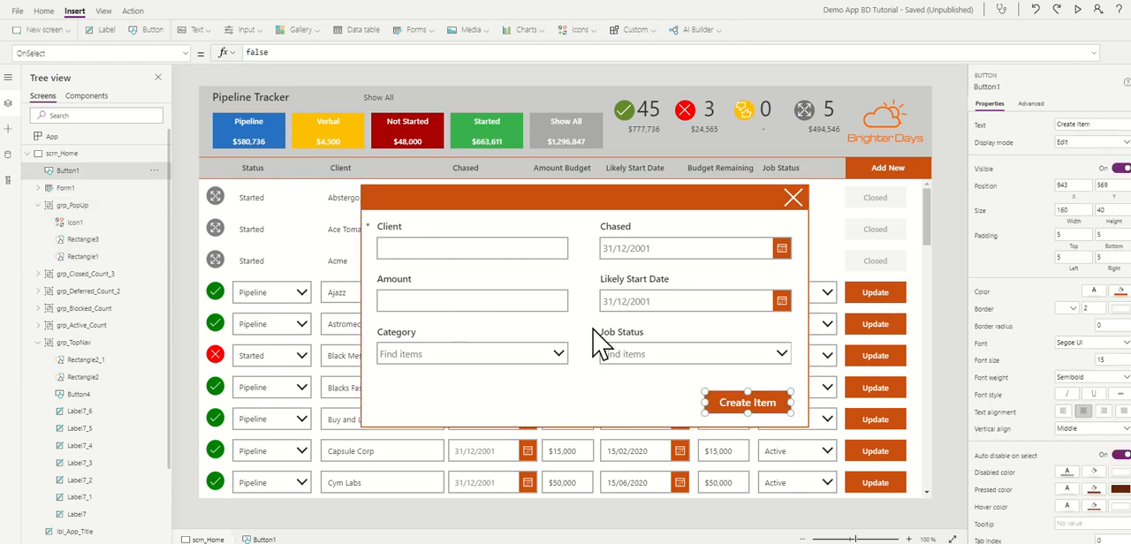
{"action": "left_click", "coordinate": [190, 243]}
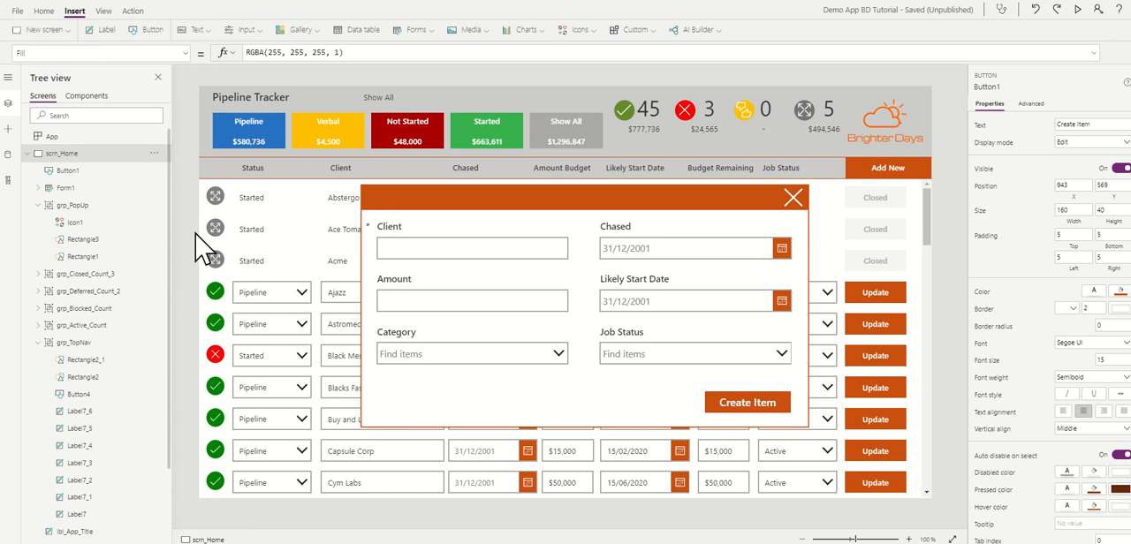
{"action": "left_click", "coordinate": [583, 351]}
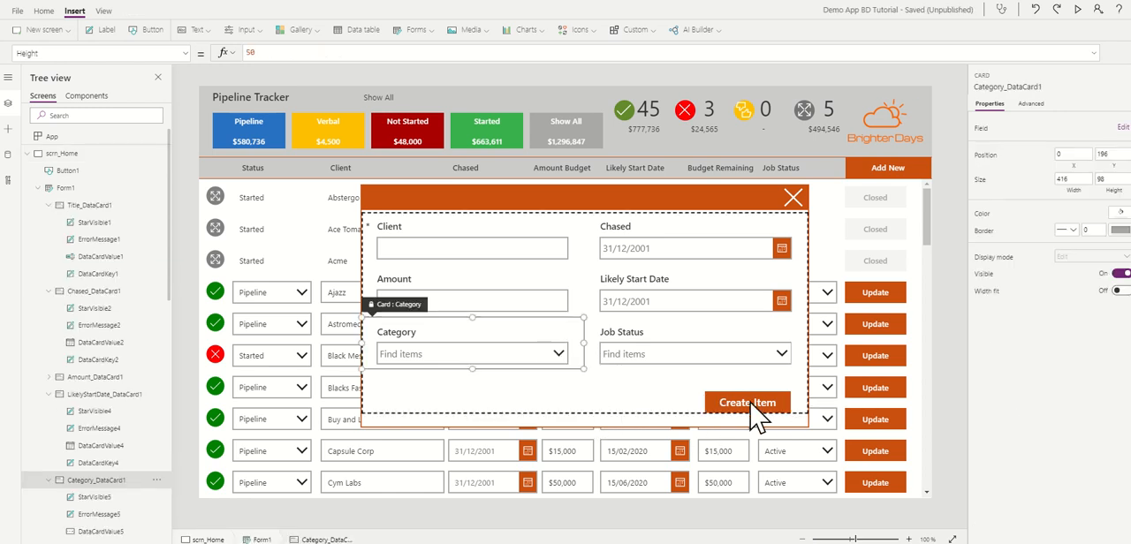
{"action": "left_click", "coordinate": [532, 409]}
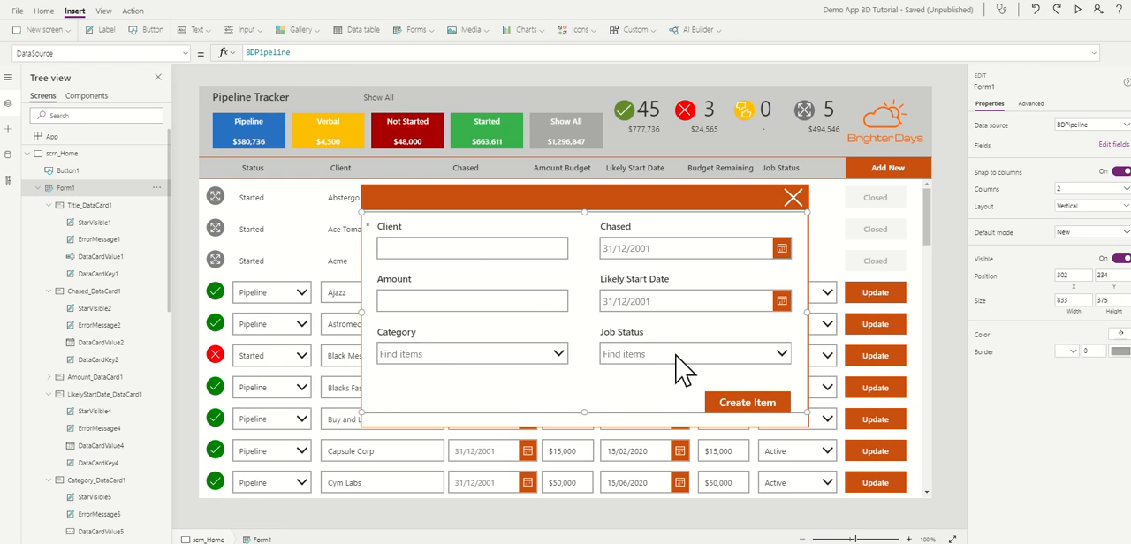
{"action": "left_click", "coordinate": [750, 408]}
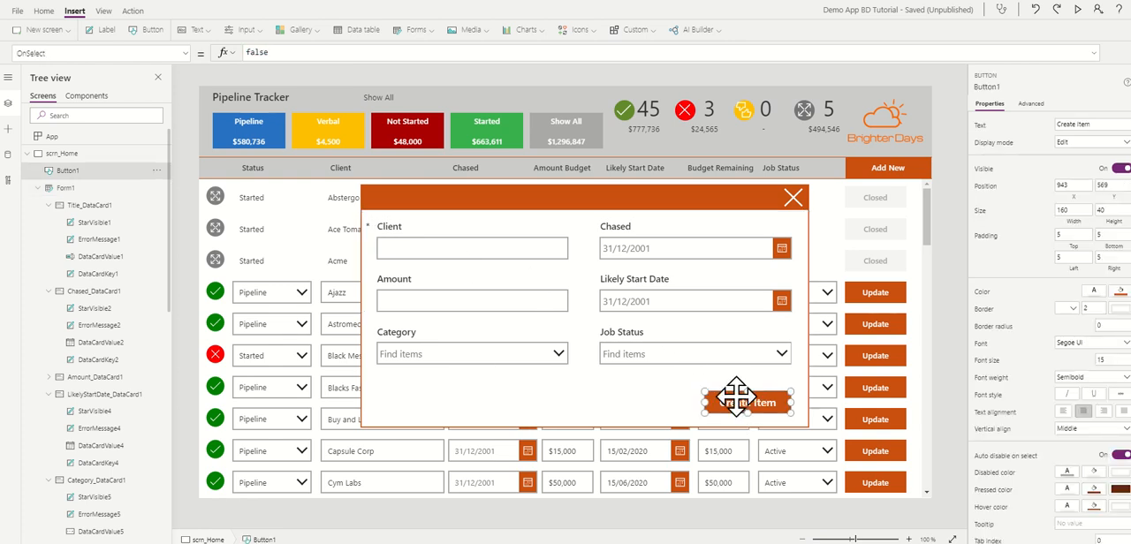
{"action": "left_click", "coordinate": [651, 404]}
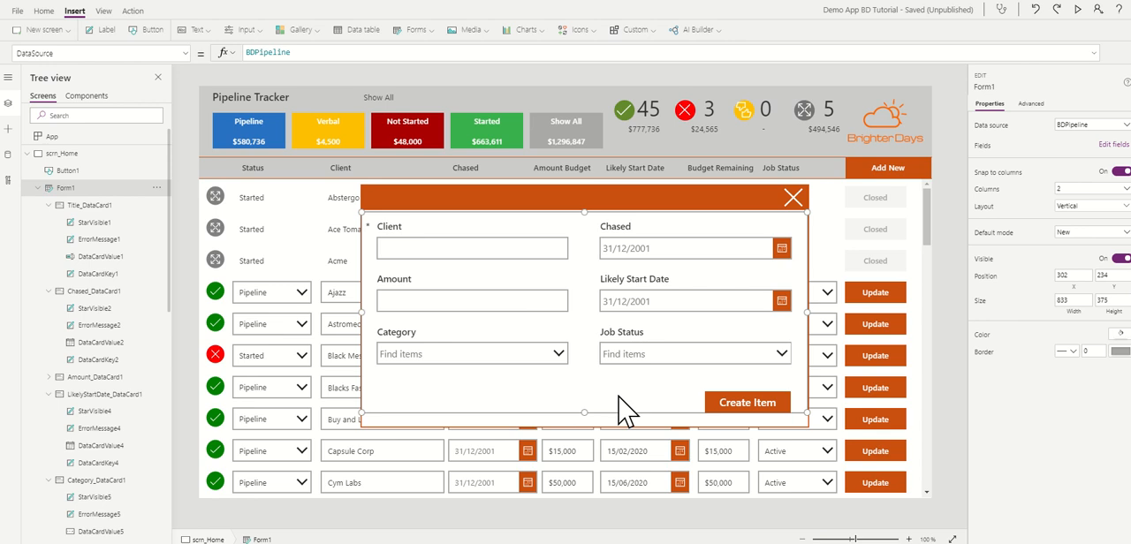
{"action": "left_click", "coordinate": [742, 404]}
{"action": "left_click", "coordinate": [629, 401]}
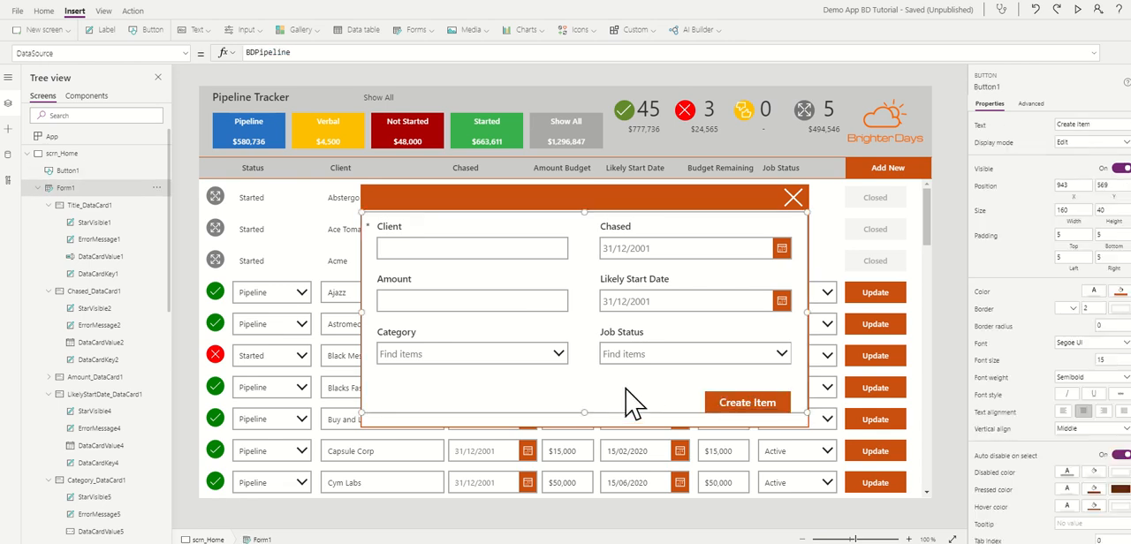
Step: Group the Create Item button, Form1 and the existing grp_PopUp group into a single group
{"action": "left_click", "coordinate": [39, 188]}
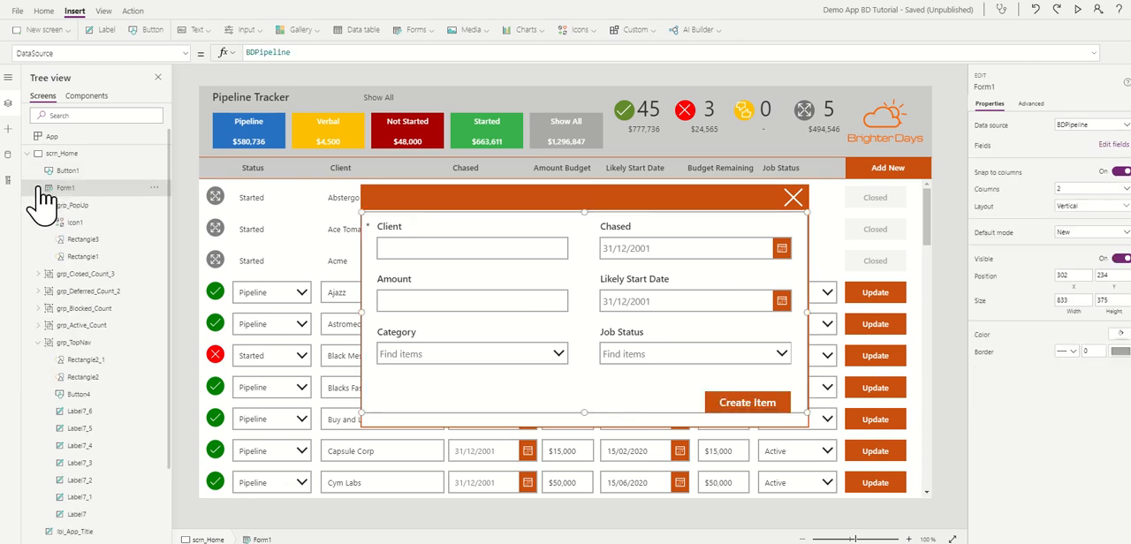
{"action": "left_click", "coordinate": [78, 172]}
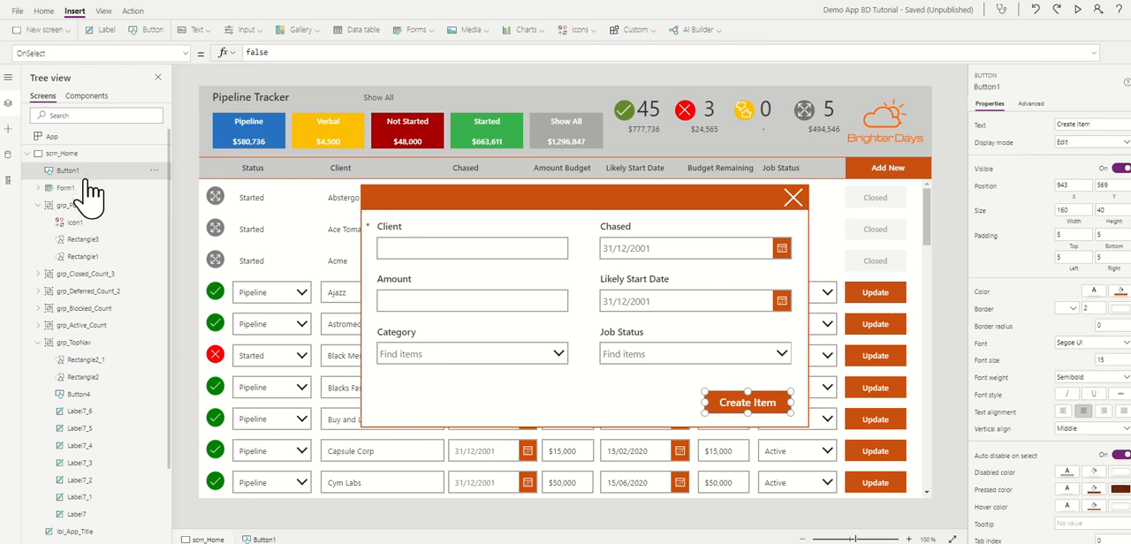
{"action": "left_click", "coordinate": [81, 188], "text": "ctrl"}
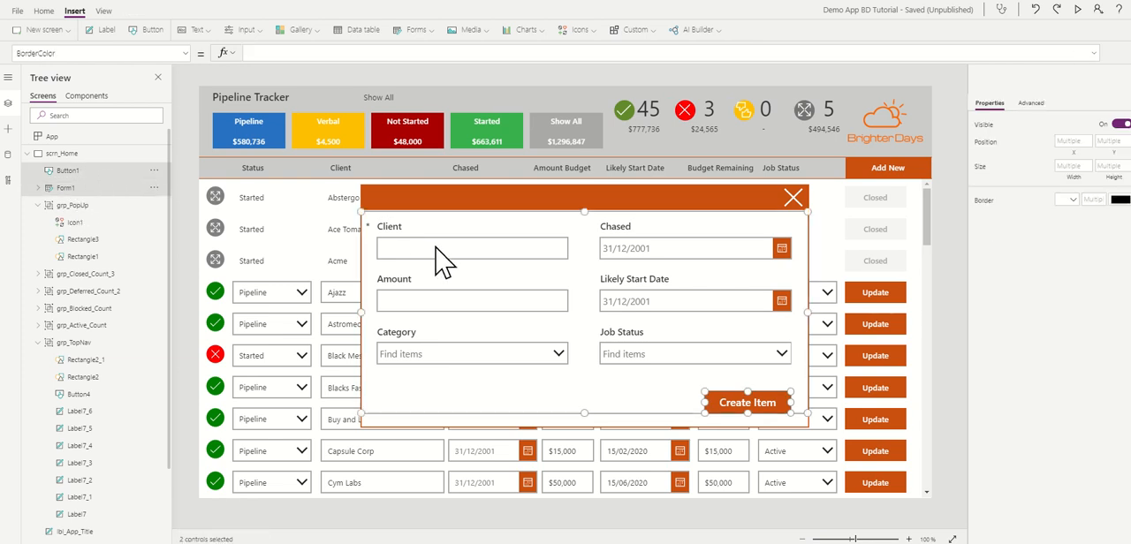
{"action": "left_click", "coordinate": [75, 207], "text": "ctrl"}
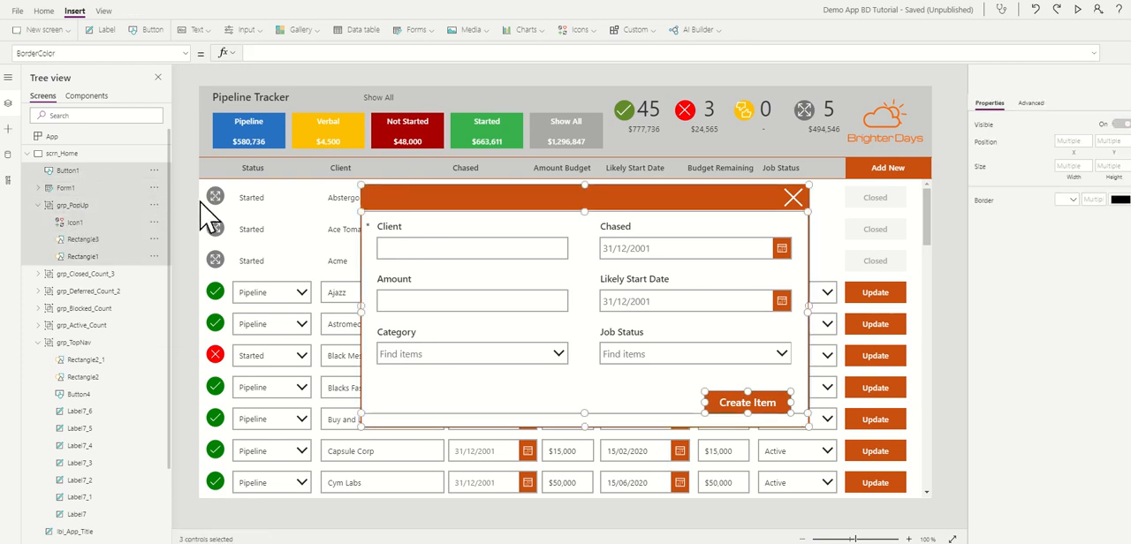
{"action": "left_click", "coordinate": [44, 11]}
{"action": "left_click", "coordinate": [658, 31]}
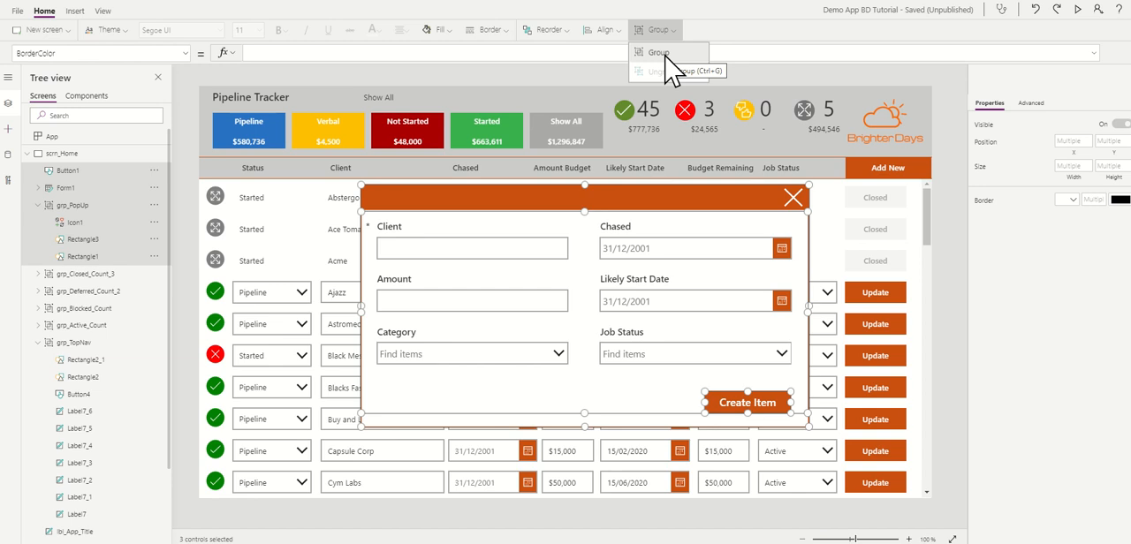
{"action": "left_click", "coordinate": [663, 55]}
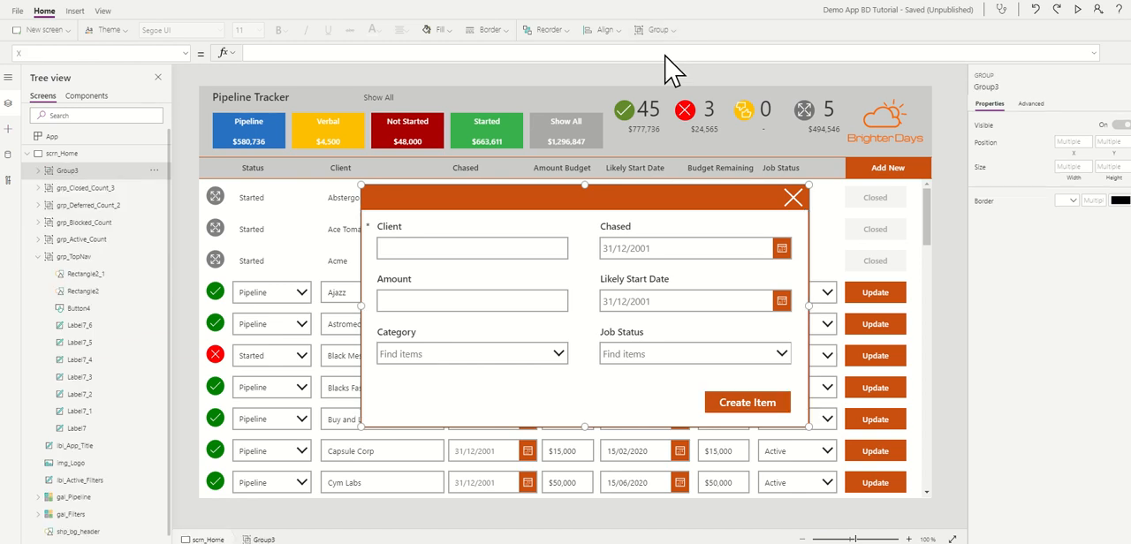
Step: Rename the new combined popup group as grp_PopUp
{"action": "left_click", "coordinate": [153, 172]}
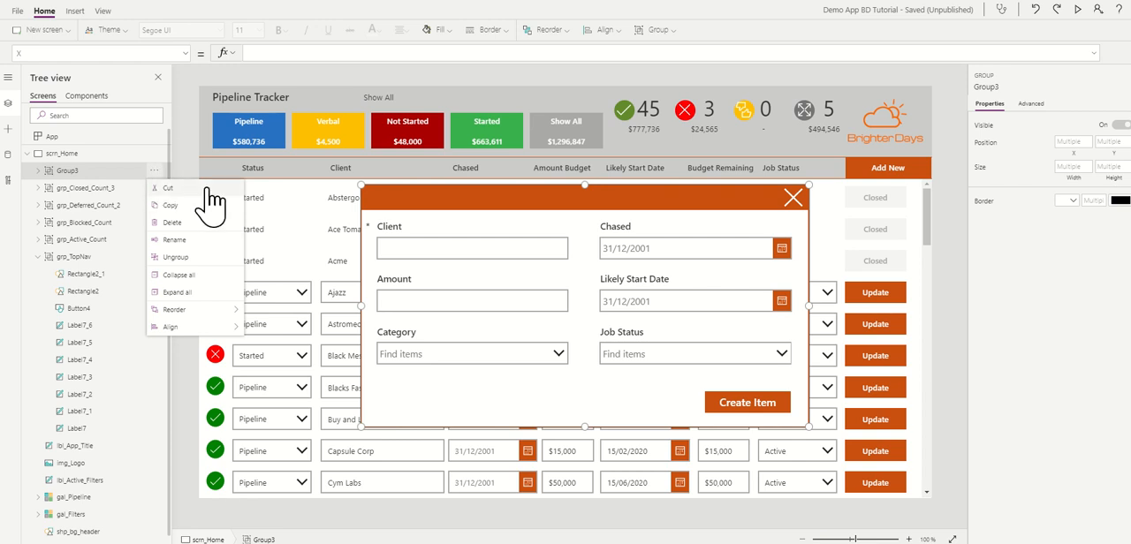
{"action": "left_click", "coordinate": [177, 244]}
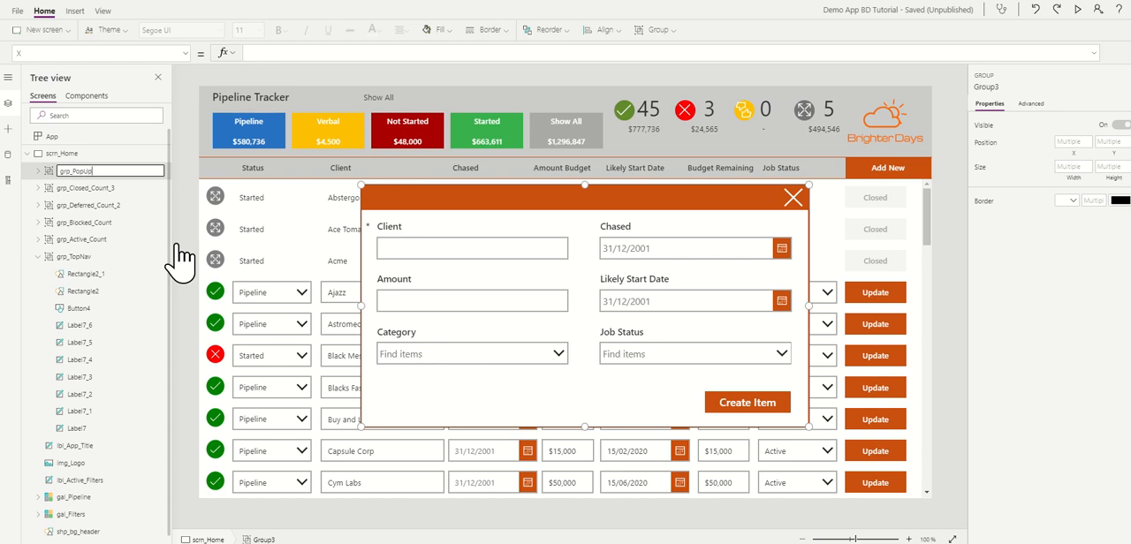
{"action": "key", "text": "Escape"}
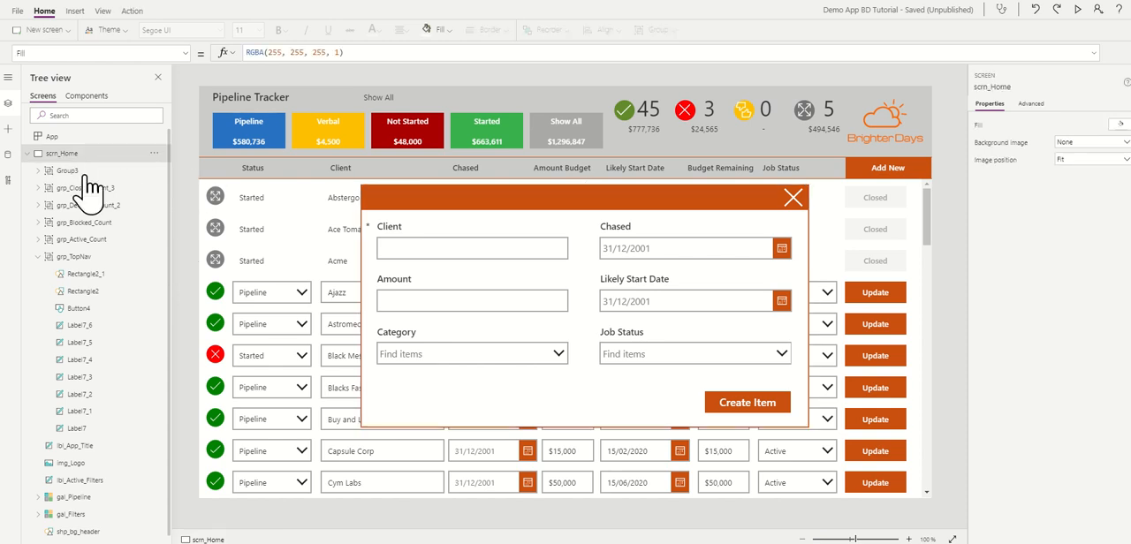
Step: Set the Visible property of the grp_PopUp group to con_NewForm
{"action": "left_click", "coordinate": [72, 173]}
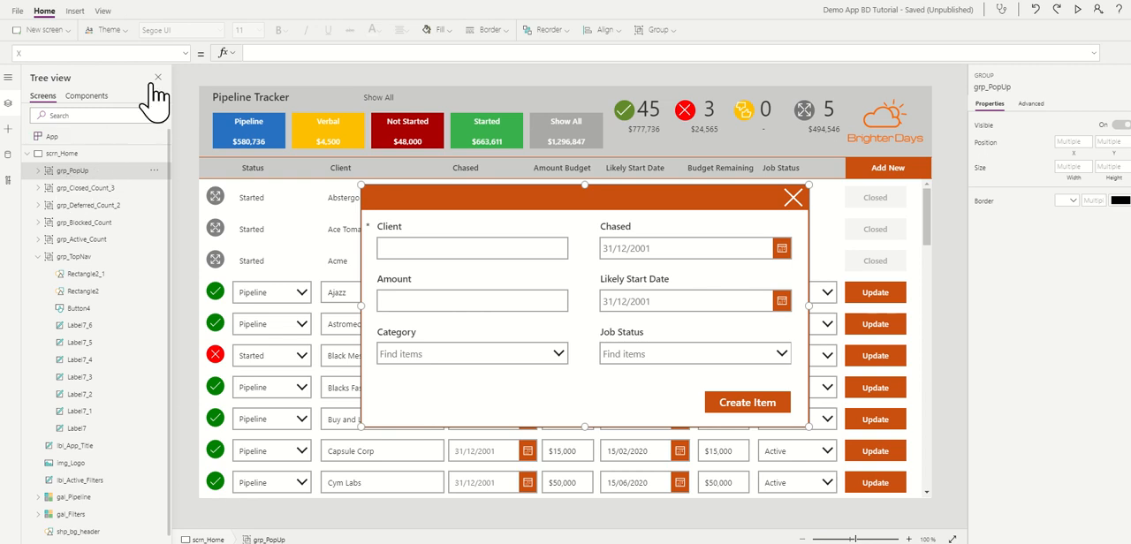
{"action": "left_click", "coordinate": [181, 53]}
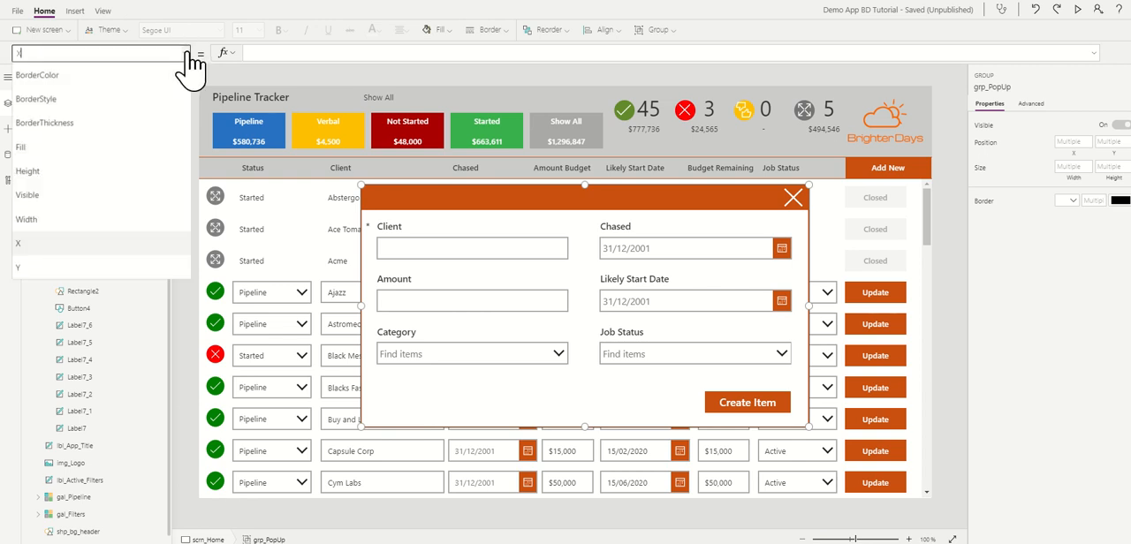
{"action": "left_click", "coordinate": [48, 196]}
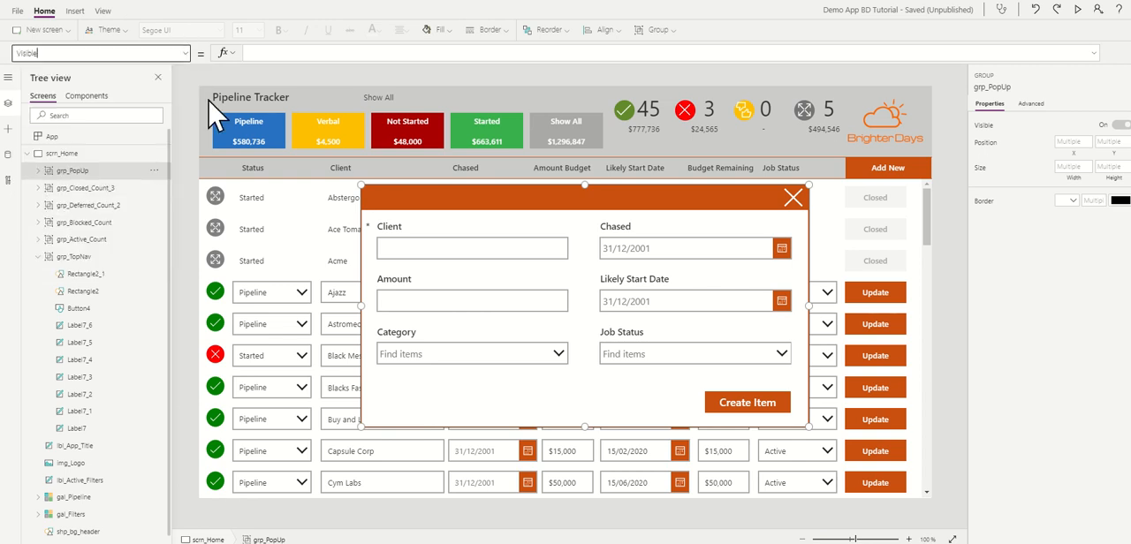
{"action": "left_click", "coordinate": [317, 56]}
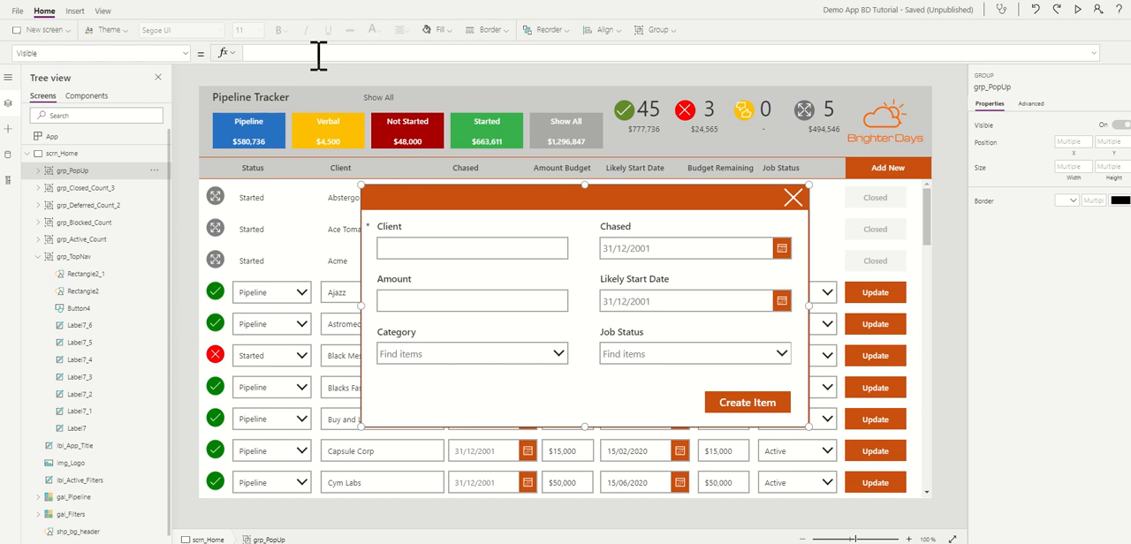
{"action": "type", "text": "con"}
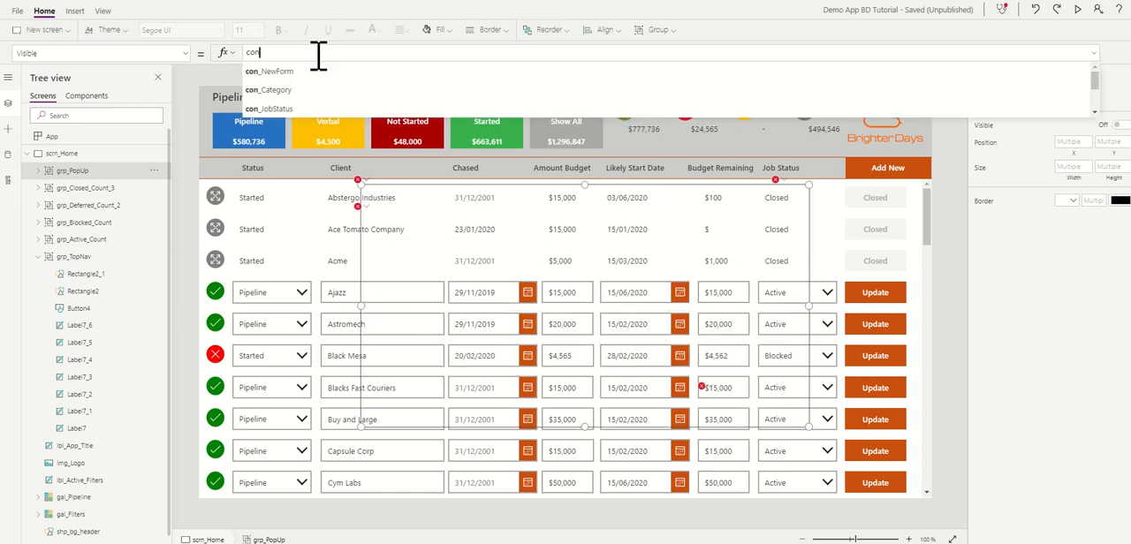
{"action": "left_click", "coordinate": [269, 71]}
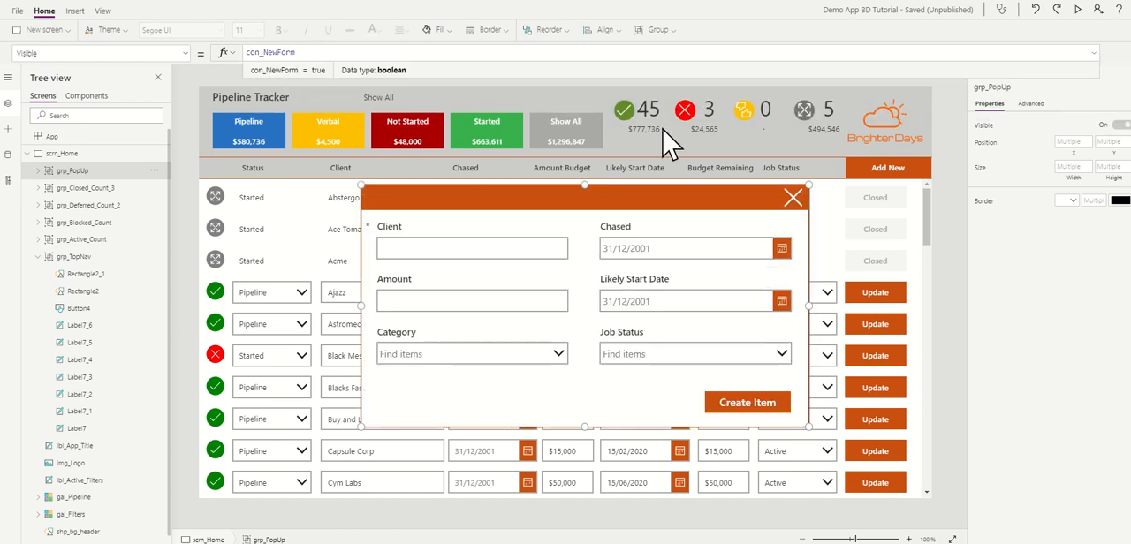
{"action": "left_click", "coordinate": [952, 119]}
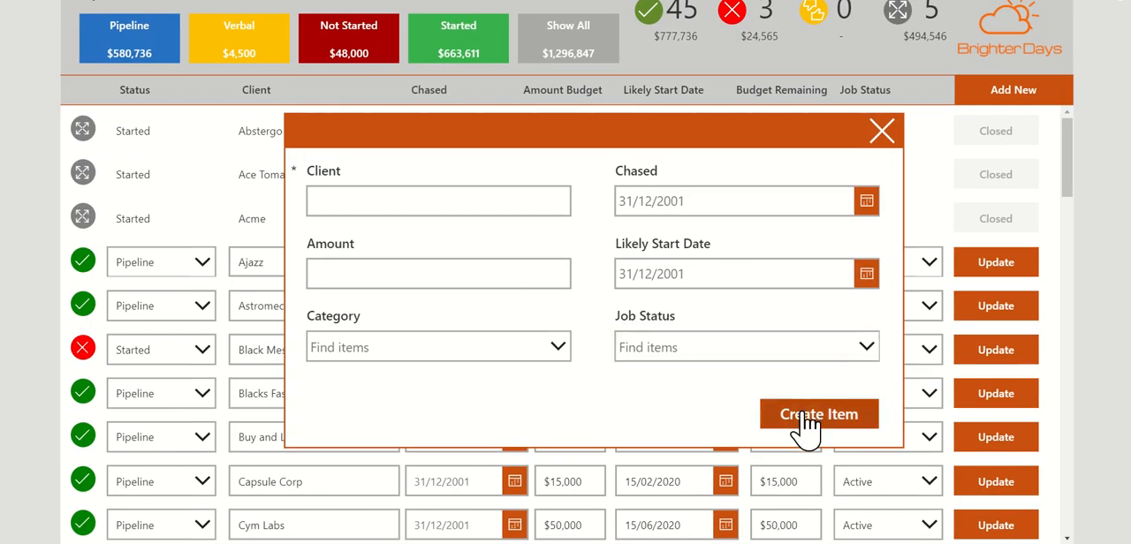
Step: Test closing the popup and reopening it with Add New in the app preview, then exit the preview
{"action": "left_click", "coordinate": [883, 134]}
{"action": "left_click", "coordinate": [993, 103]}
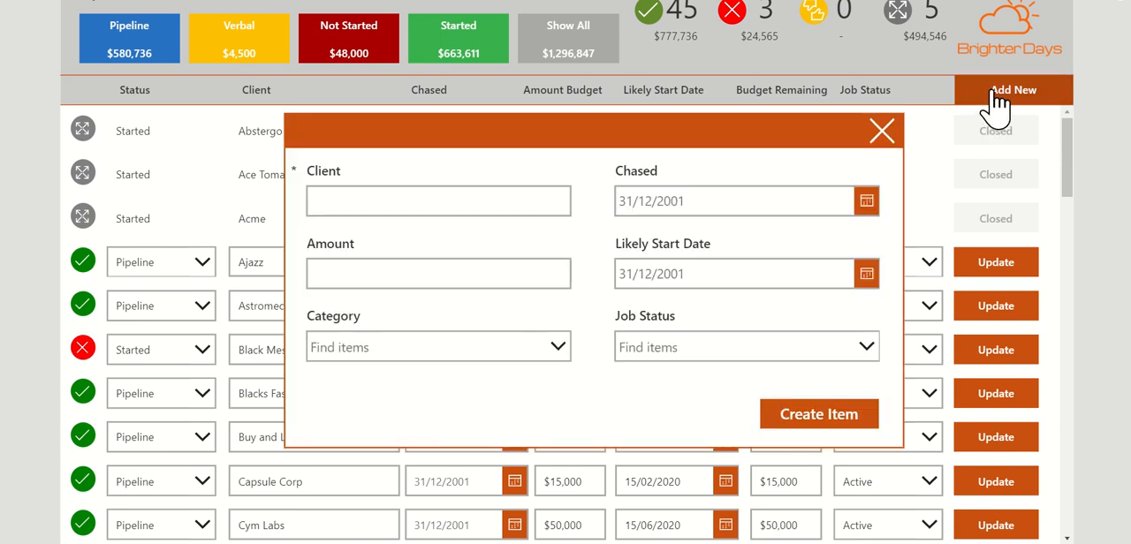
{"action": "left_click", "coordinate": [882, 133]}
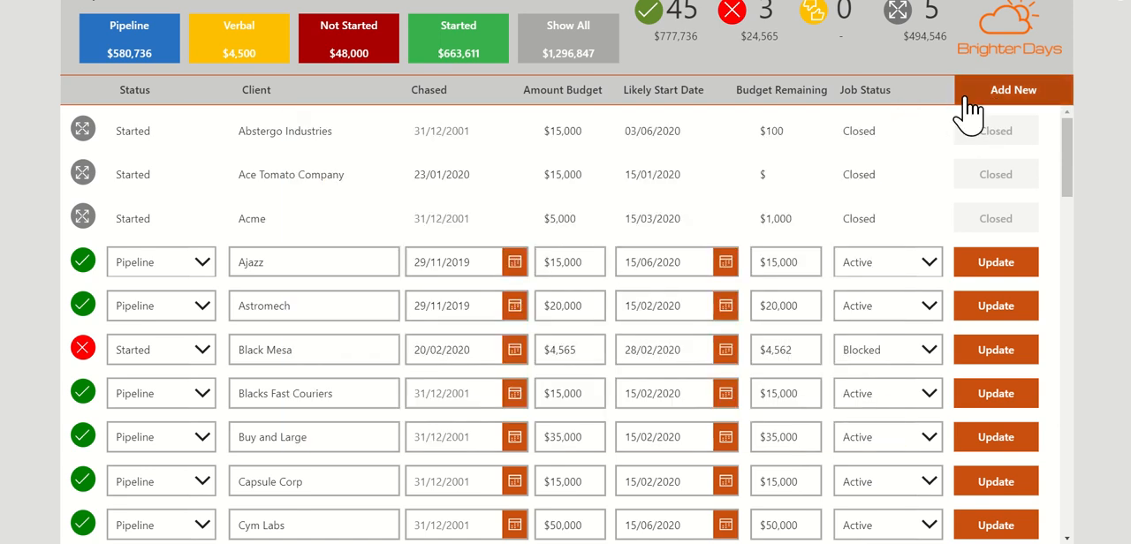
{"action": "left_click", "coordinate": [972, 97]}
{"action": "left_click", "coordinate": [881, 135]}
{"action": "left_click", "coordinate": [963, 99]}
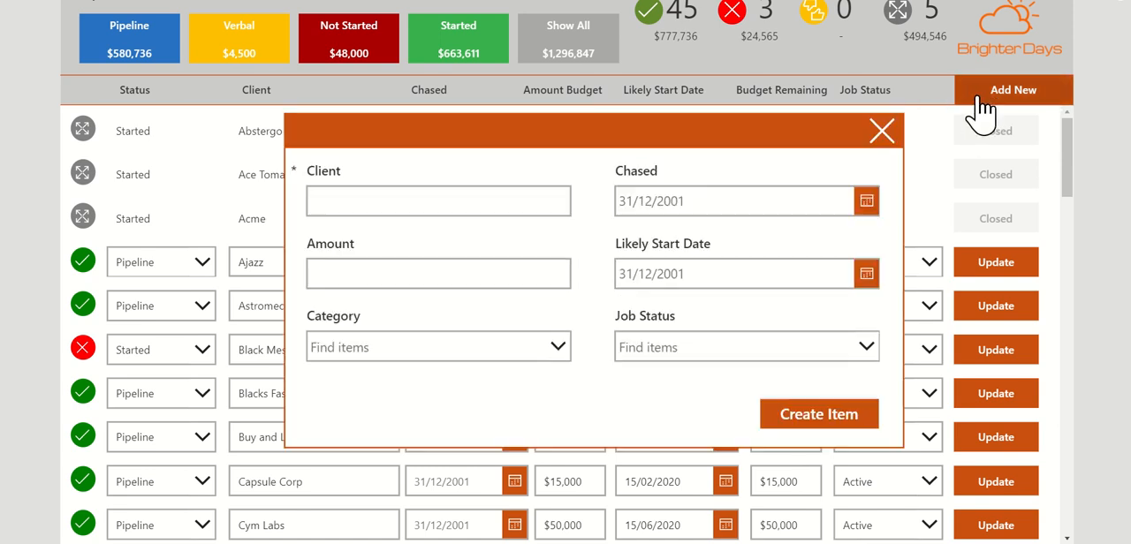
{"action": "left_click", "coordinate": [1118, 10]}
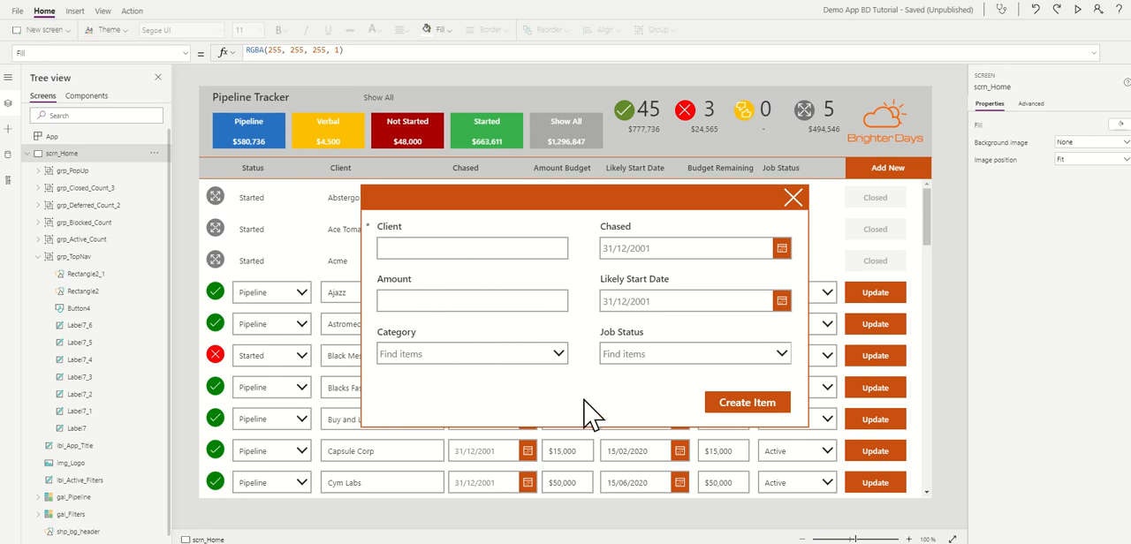
Step: Inspect the DisplayMode formula of the Create Item button
{"action": "left_click", "coordinate": [759, 406]}
{"action": "left_click", "coordinate": [760, 408]}
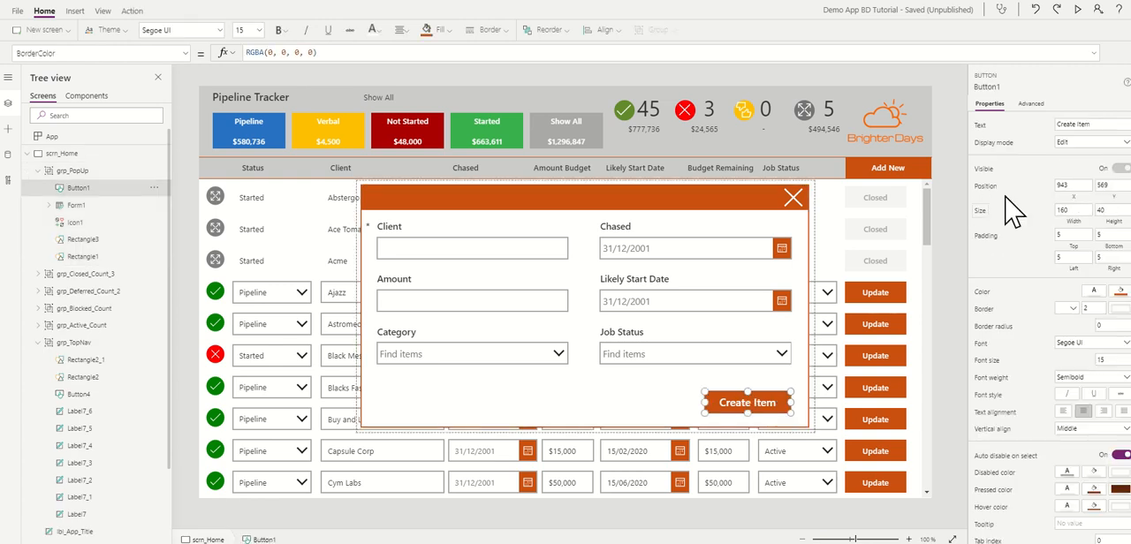
{"action": "left_click", "coordinate": [997, 146]}
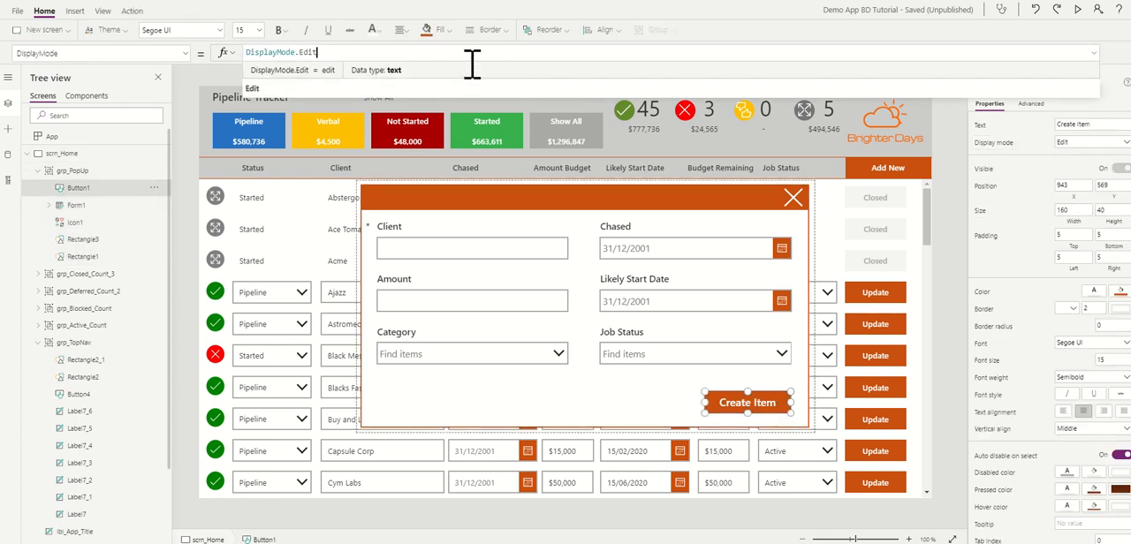
{"action": "left_click_drag", "start_coordinate": [472, 80], "coordinate": [491, 91]}
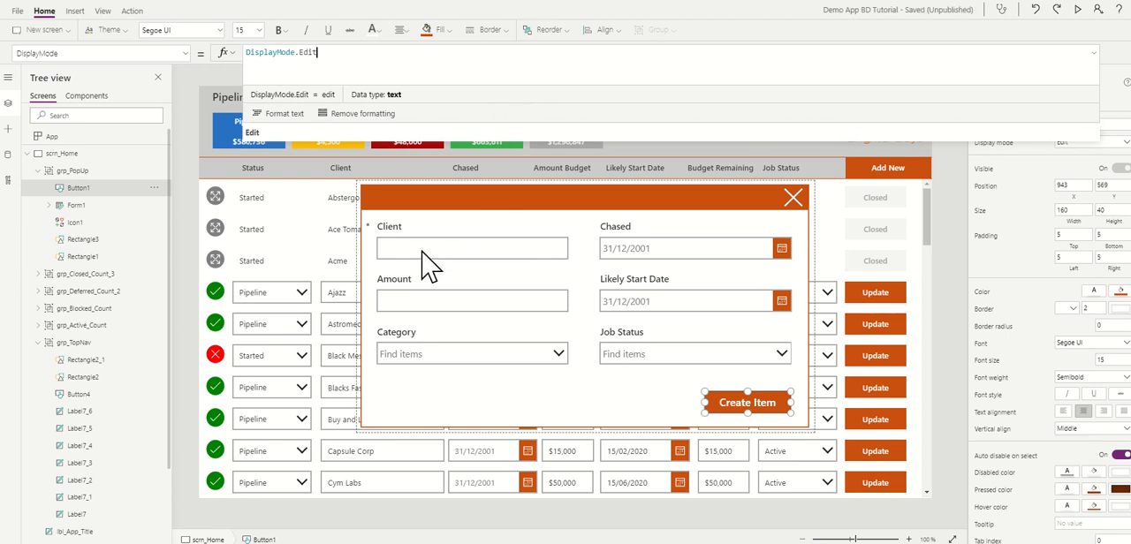
{"action": "left_click", "coordinate": [1095, 53]}
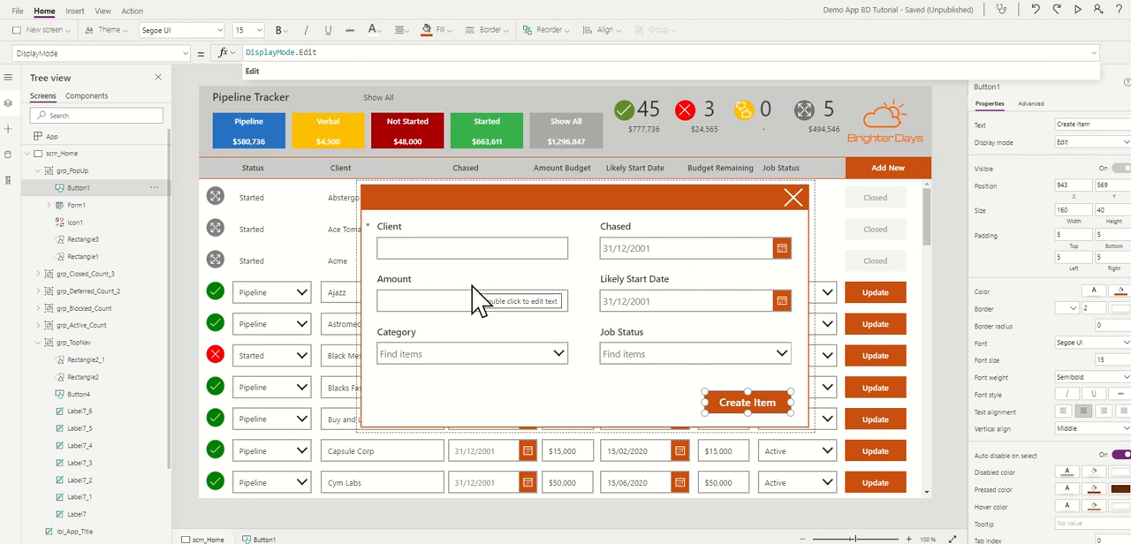
Step: Rename the Client text input as txt_client and the Amount text input as txt_amount
{"action": "left_click", "coordinate": [415, 254]}
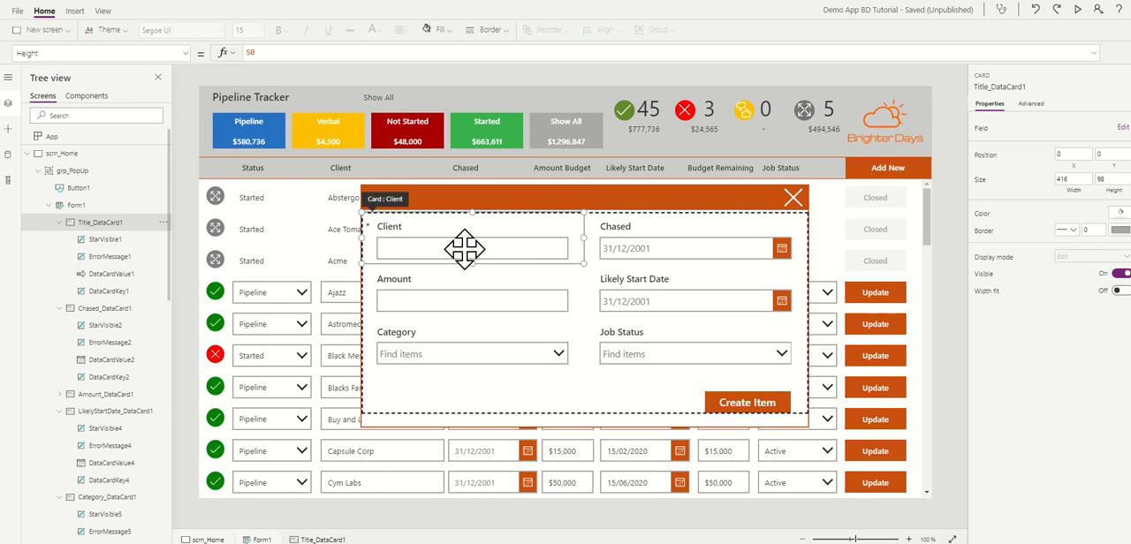
{"action": "left_click", "coordinate": [462, 247]}
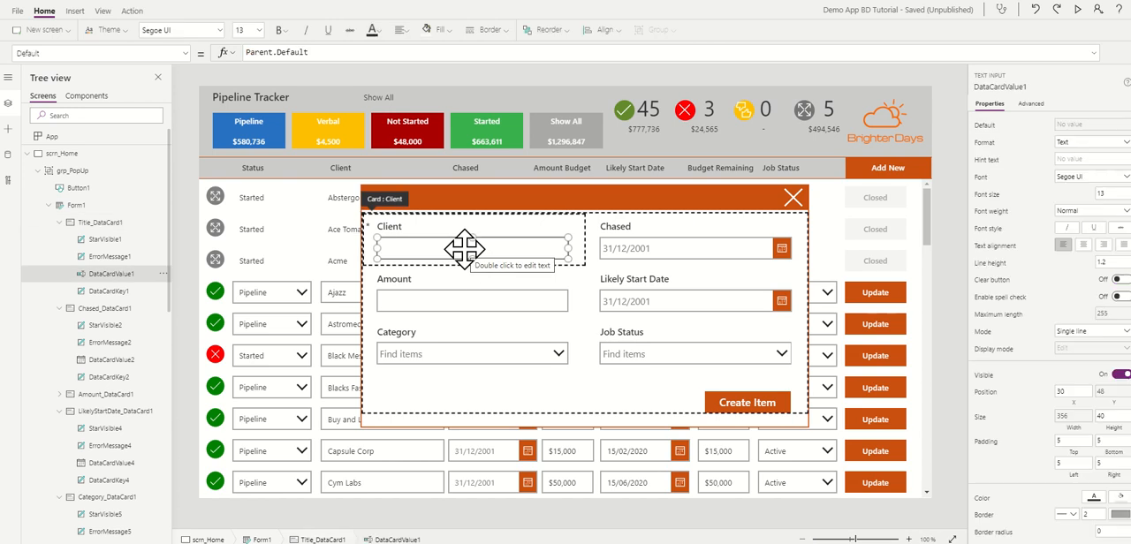
{"action": "left_click", "coordinate": [998, 86]}
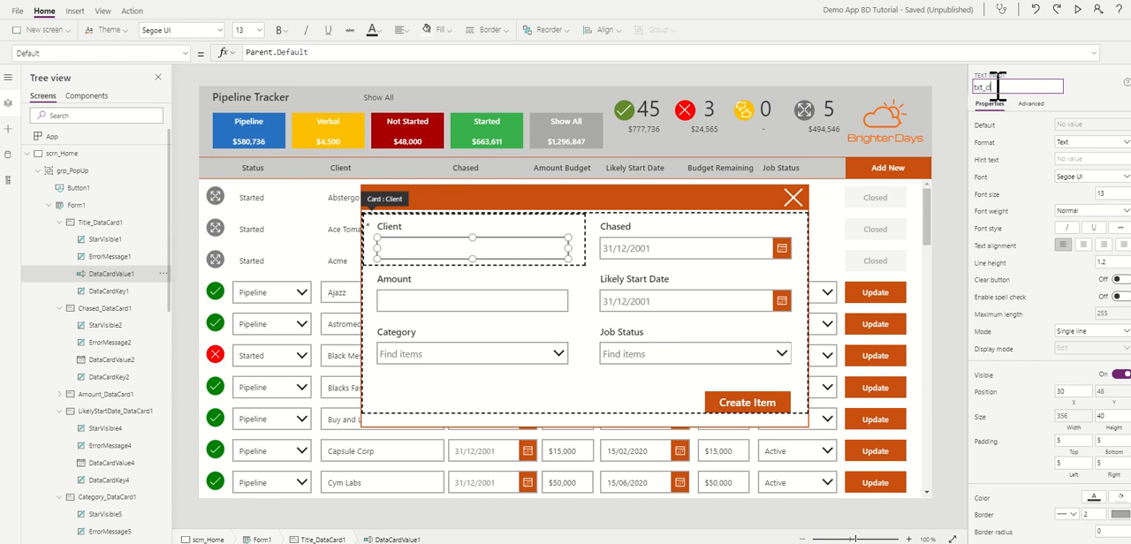
{"action": "left_click", "coordinate": [499, 301]}
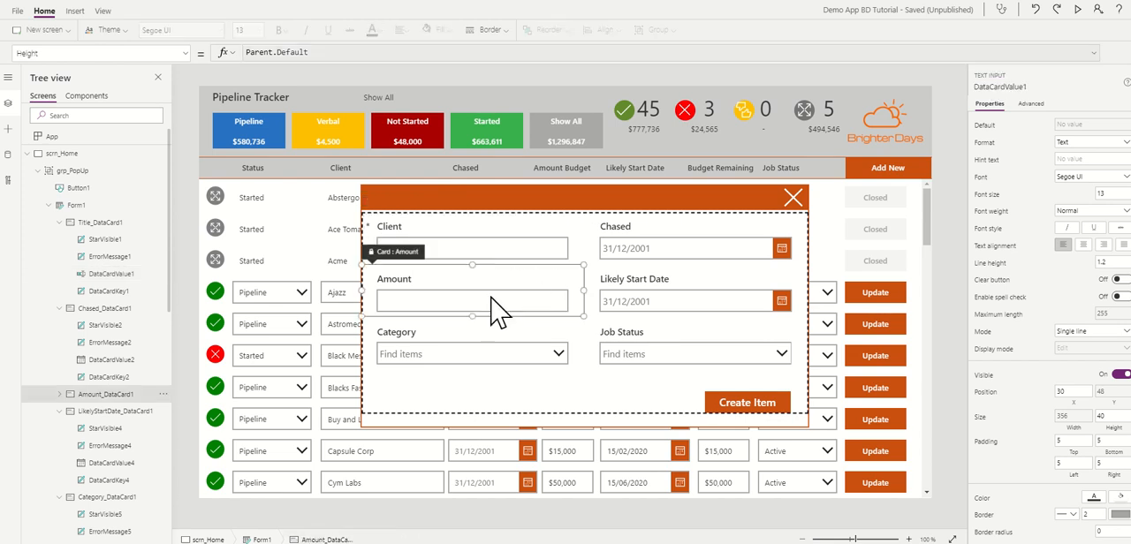
{"action": "left_click", "coordinate": [988, 86]}
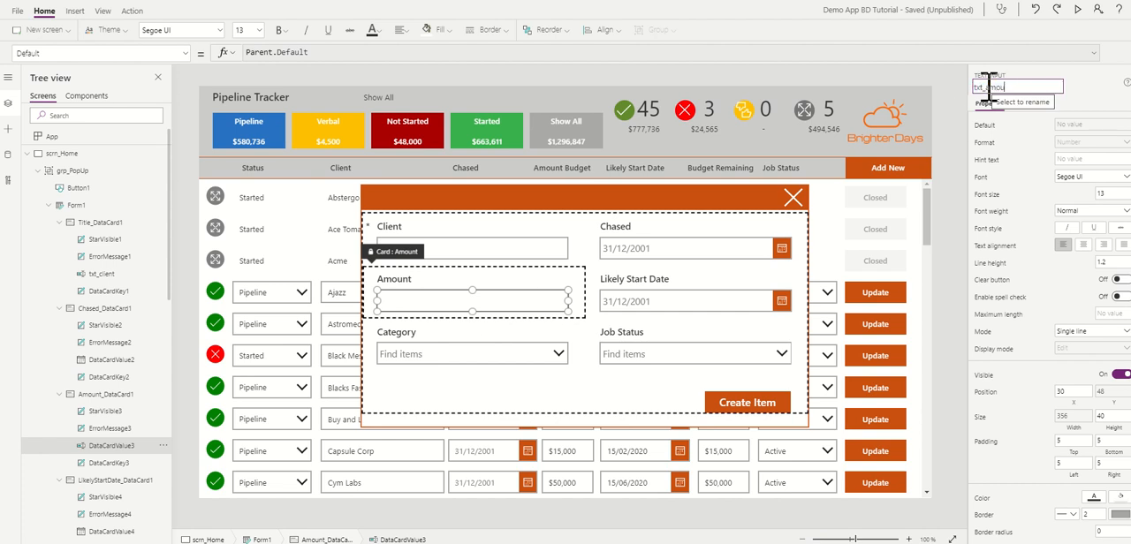
Step: Rename the Category combo box in the popup form as dd_category
{"action": "left_click", "coordinate": [518, 361]}
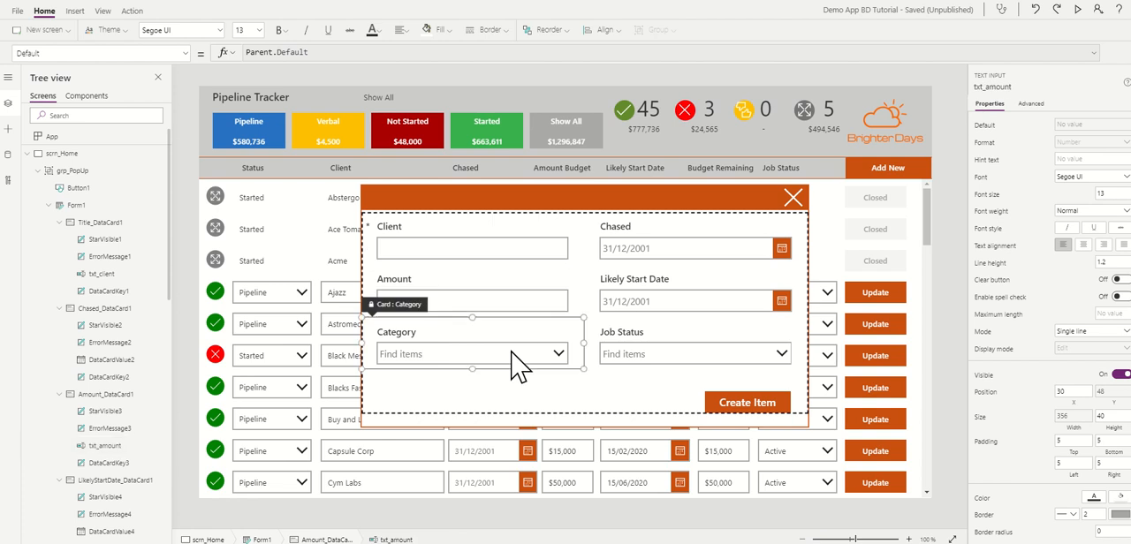
{"action": "left_click", "coordinate": [518, 361]}
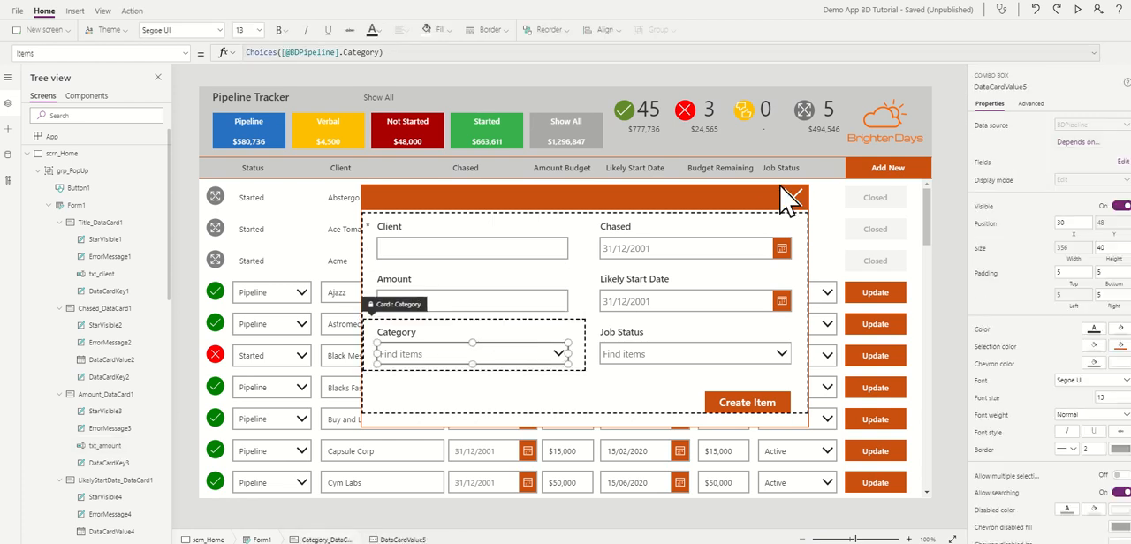
{"action": "left_click", "coordinate": [995, 86]}
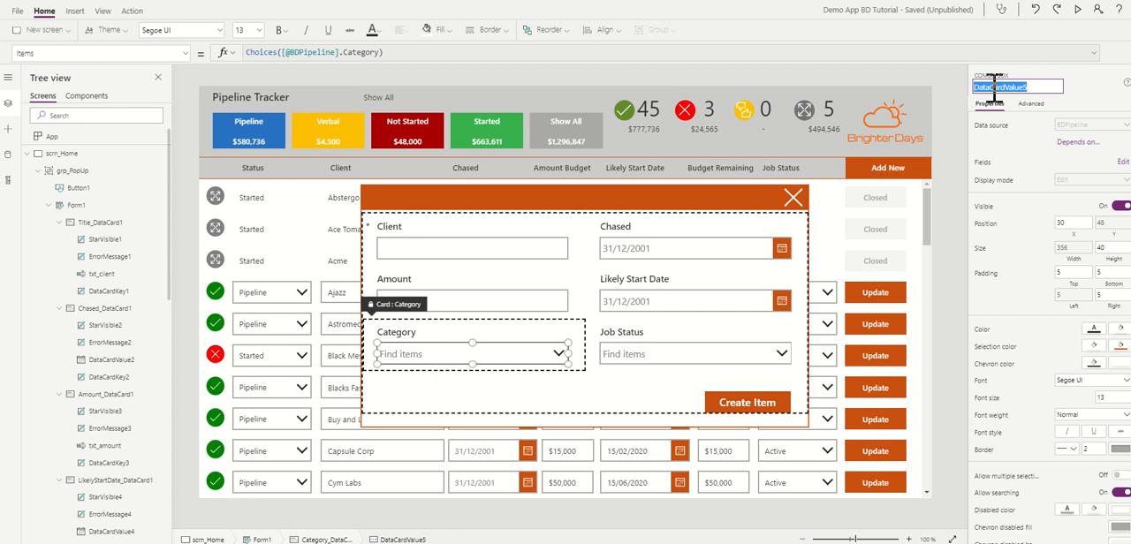
{"action": "type", "text": "dd"}
{"action": "type", "text": "_categ"}
{"action": "type", "text": "ort"}
{"action": "type", "text": "y"}
{"action": "left_click", "coordinate": [959, 106]}
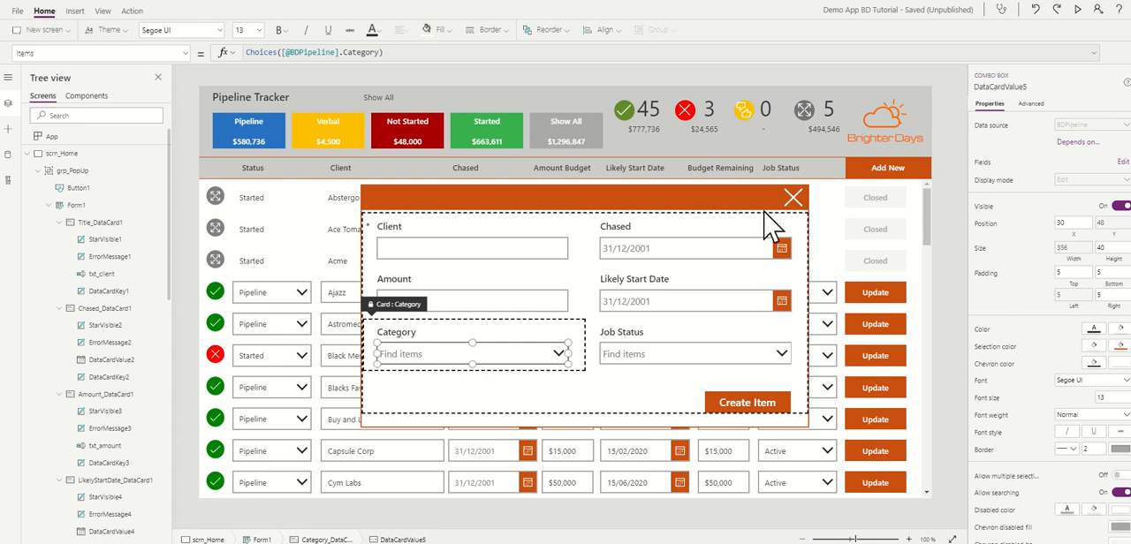
Step: Rename the Chased date picker in the popup form as date_chased
{"action": "left_click", "coordinate": [679, 255]}
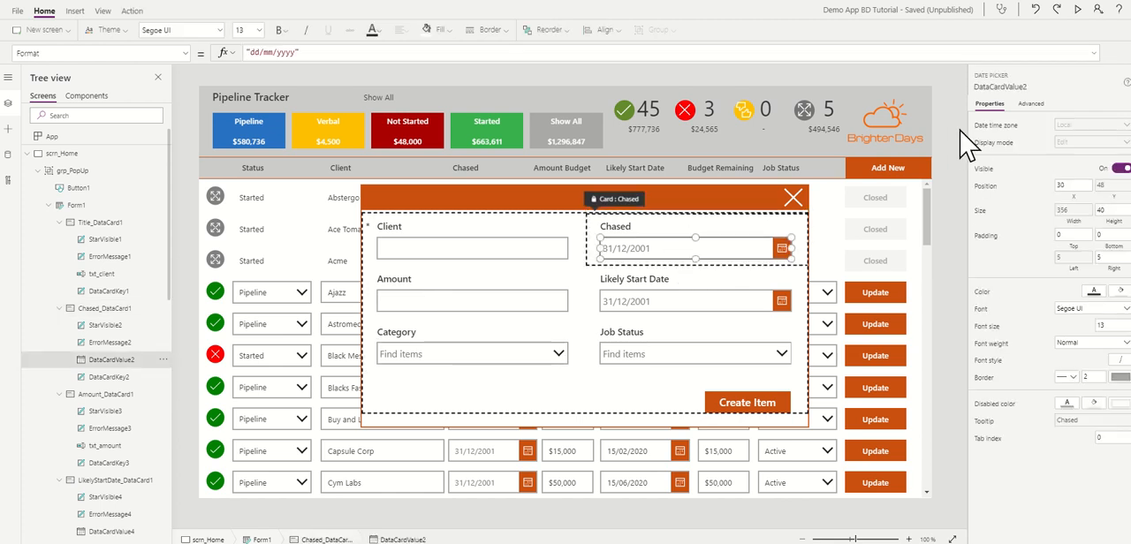
{"action": "left_click", "coordinate": [1001, 86]}
{"action": "type", "text": "date"}
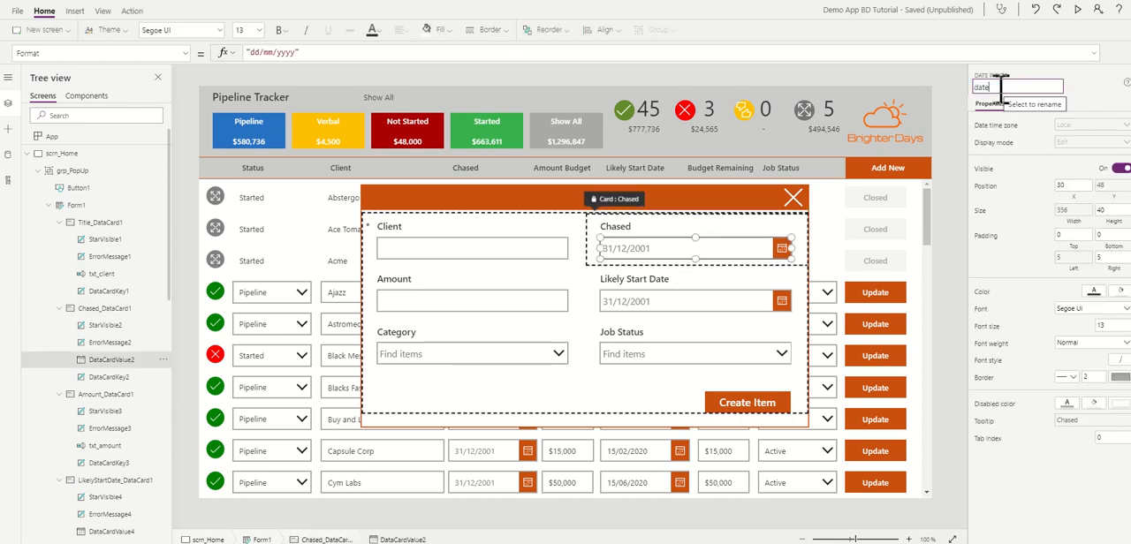
{"action": "type", "text": "_chased"}
{"action": "left_click", "coordinate": [954, 107]}
Step: Rename the Likely Start Date picker in the popup form as date_start_date
{"action": "left_click", "coordinate": [734, 305]}
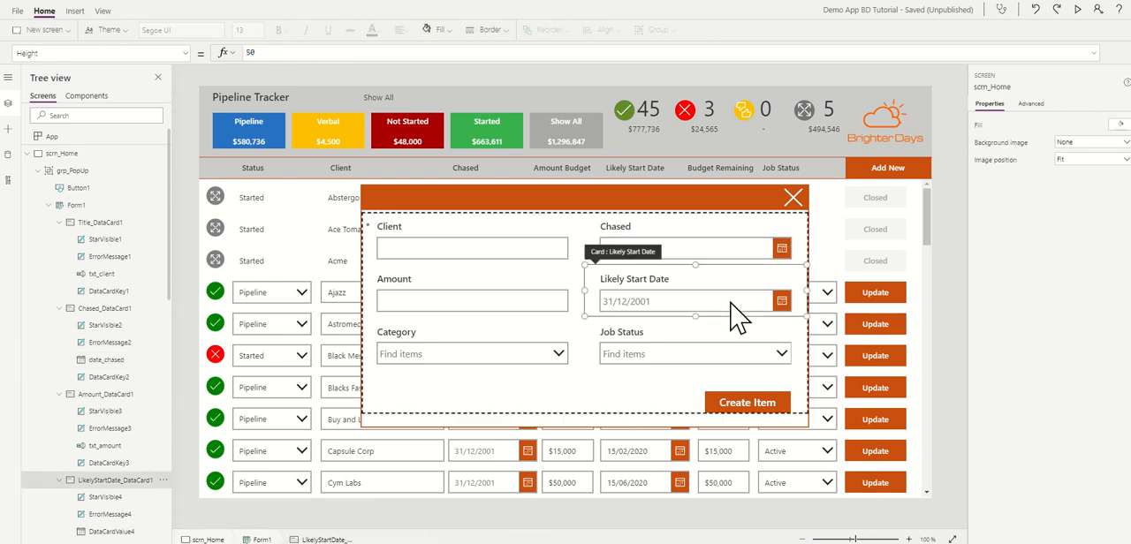
{"action": "left_click", "coordinate": [734, 303]}
{"action": "left_click", "coordinate": [1009, 86]}
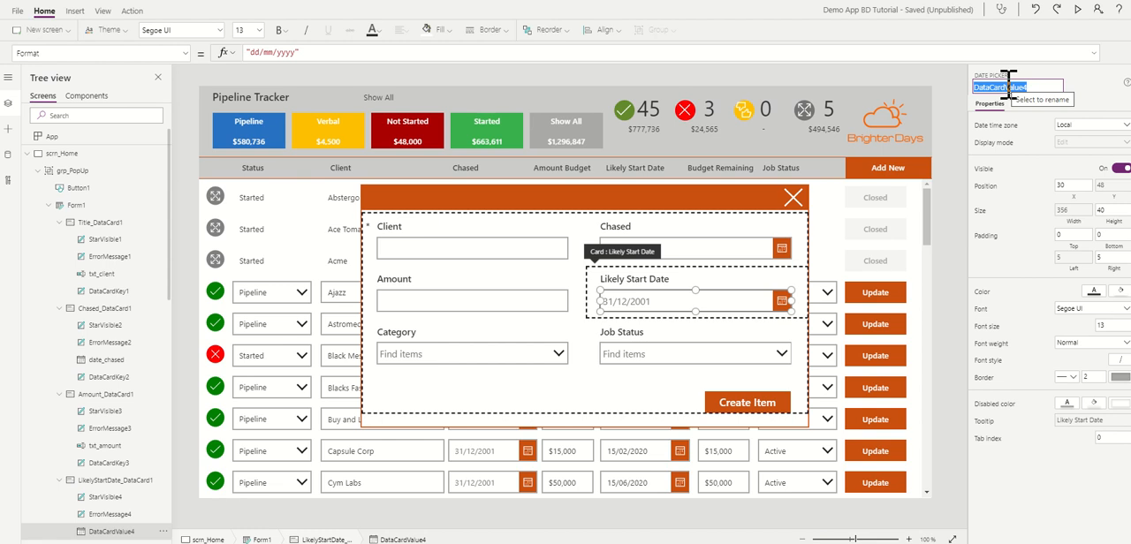
{"action": "type", "text": "date_start_date"}
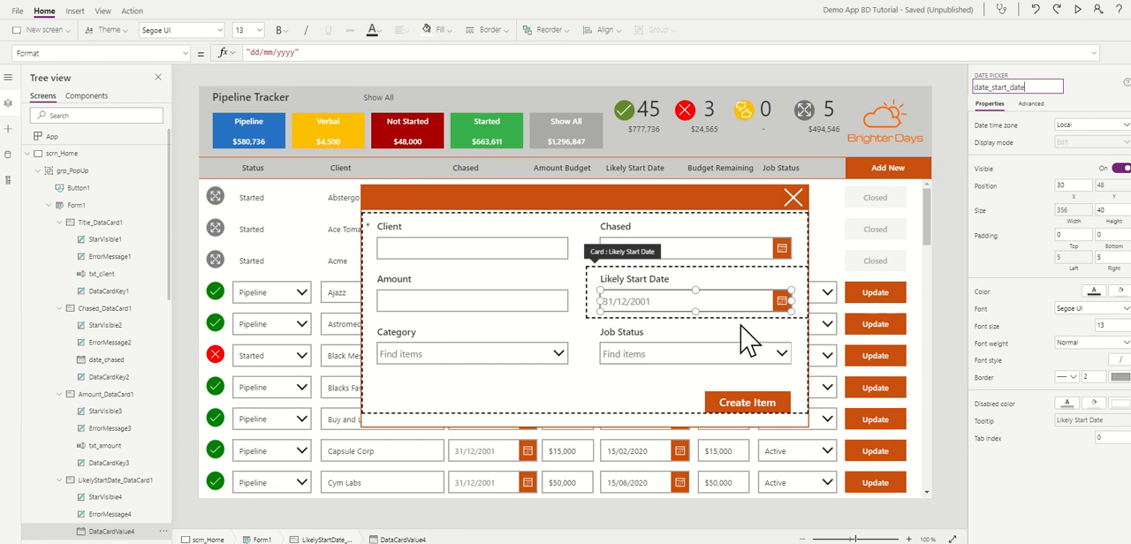
Step: Rename the Job Status combo box in the popup form as dd_status
{"action": "left_click", "coordinate": [661, 352]}
{"action": "left_click", "coordinate": [659, 361]}
{"action": "double_click", "coordinate": [1003, 86]}
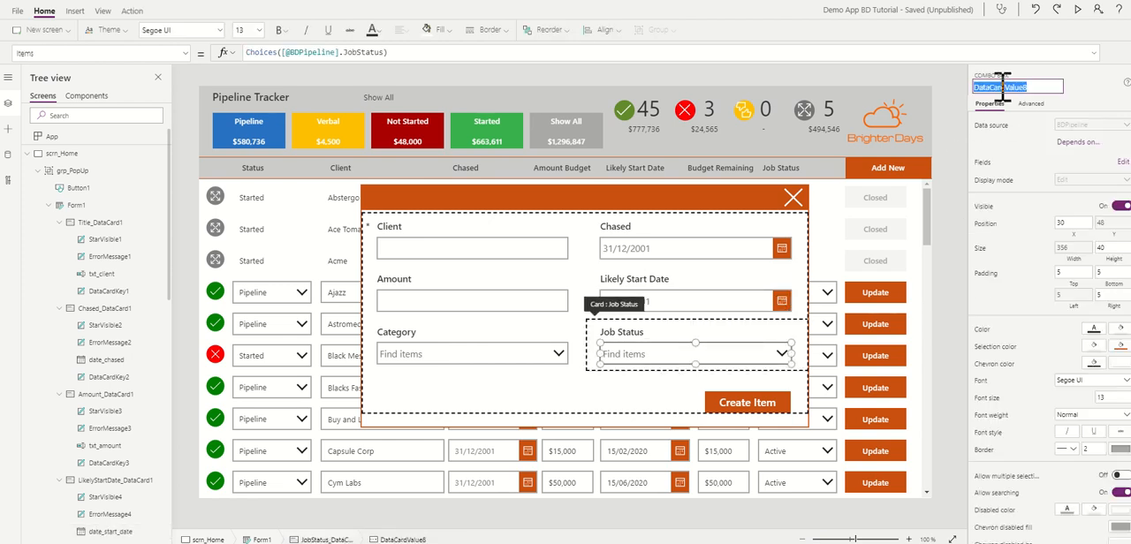
{"action": "type", "text": "dd_status"}
{"action": "left_click", "coordinate": [953, 102]}
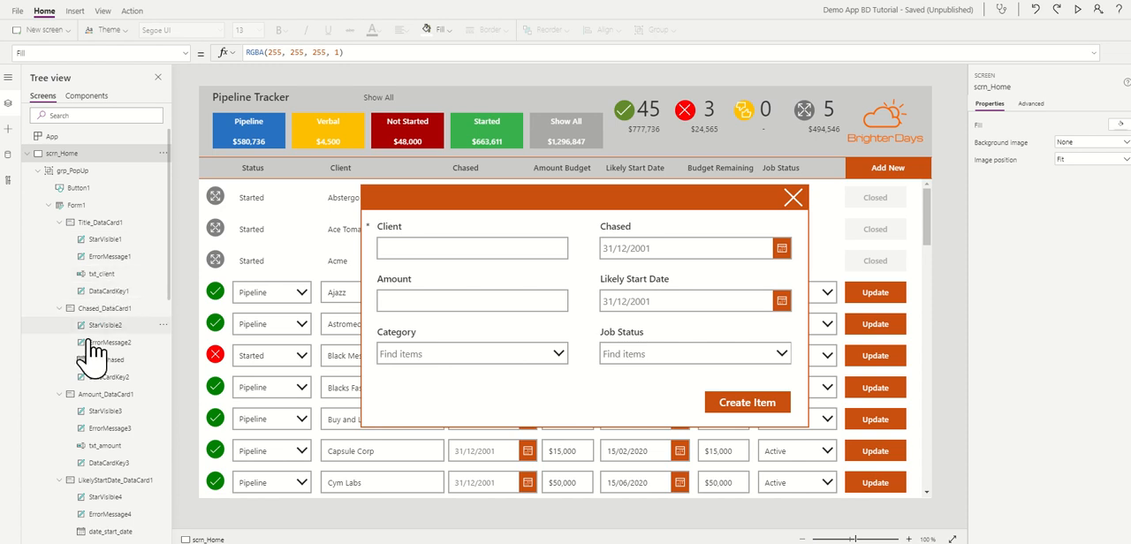
Step: Add the comment "//make button function only when we have data we need" above DisplayMode.Edit in the Create Item button's DisplayMode formula
{"action": "left_click", "coordinate": [747, 403]}
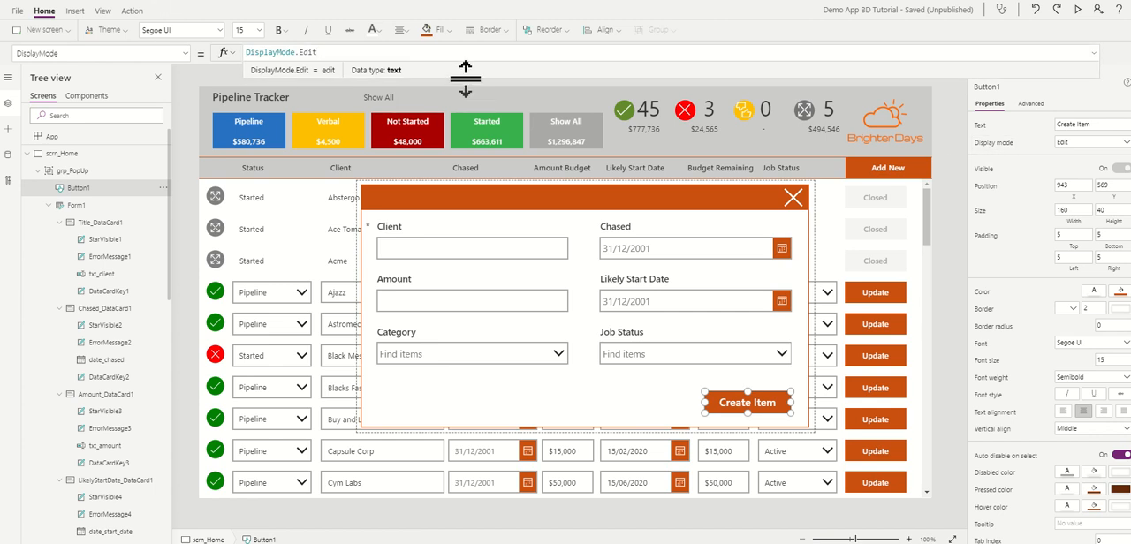
{"action": "left_click_drag", "start_coordinate": [462, 70], "coordinate": [456, 196]}
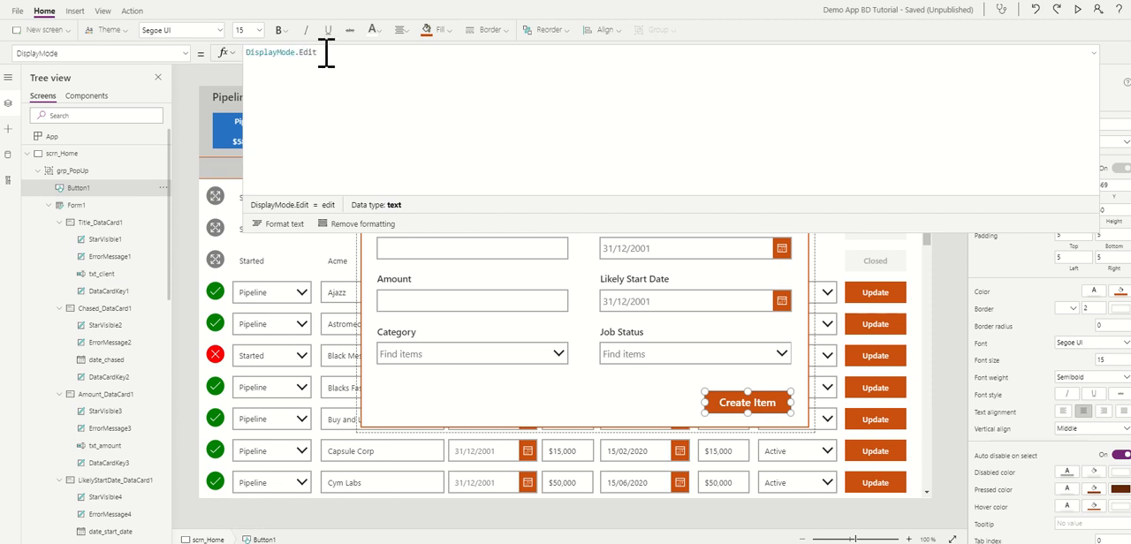
{"action": "double_click", "coordinate": [251, 53]}
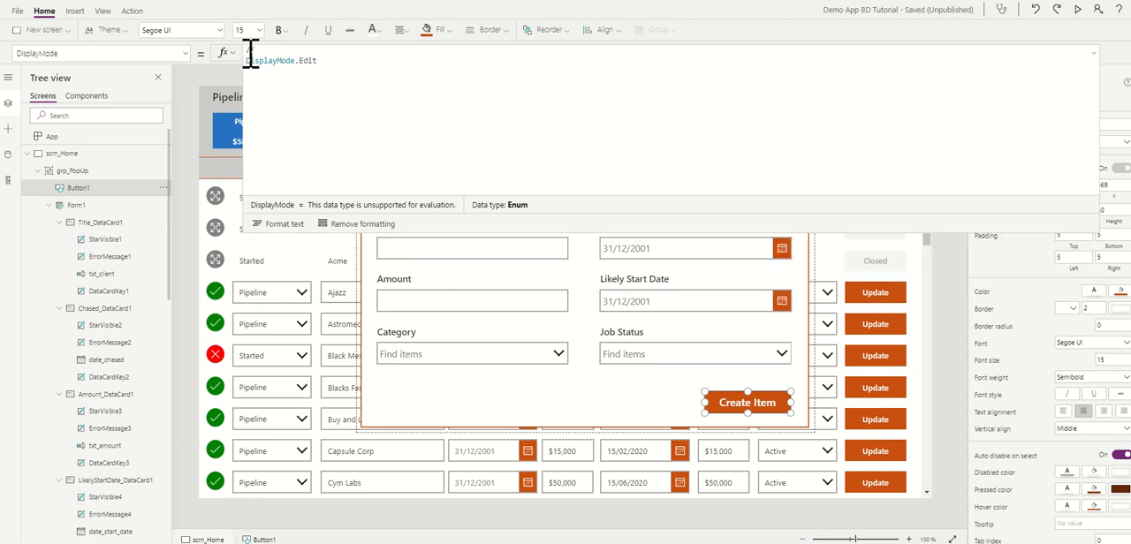
{"action": "type", "text": "make button function only when we have da"}
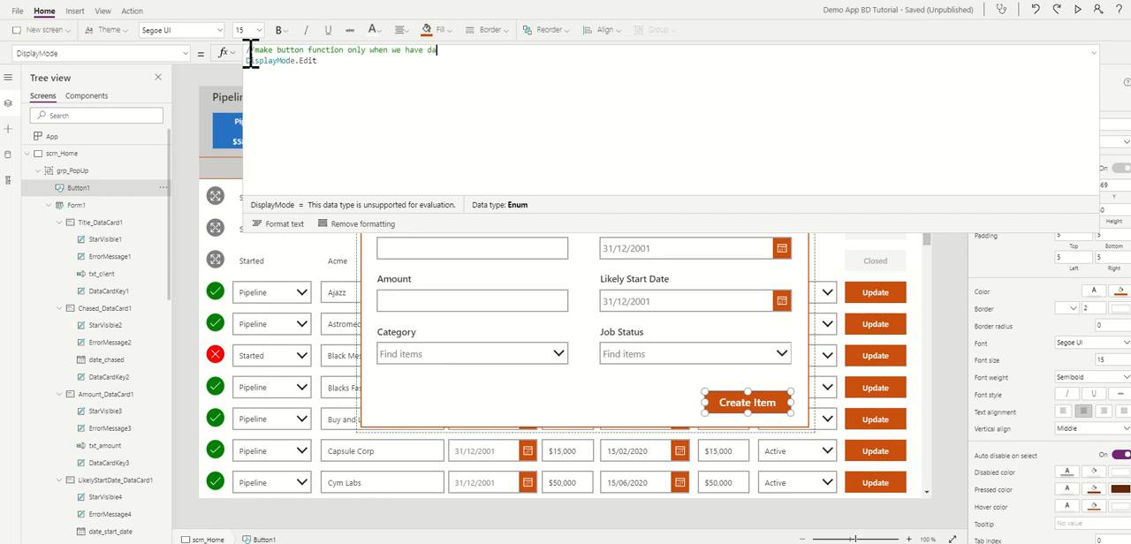
{"action": "type", "text": "ta we need"}
{"action": "key", "text": "Return"}
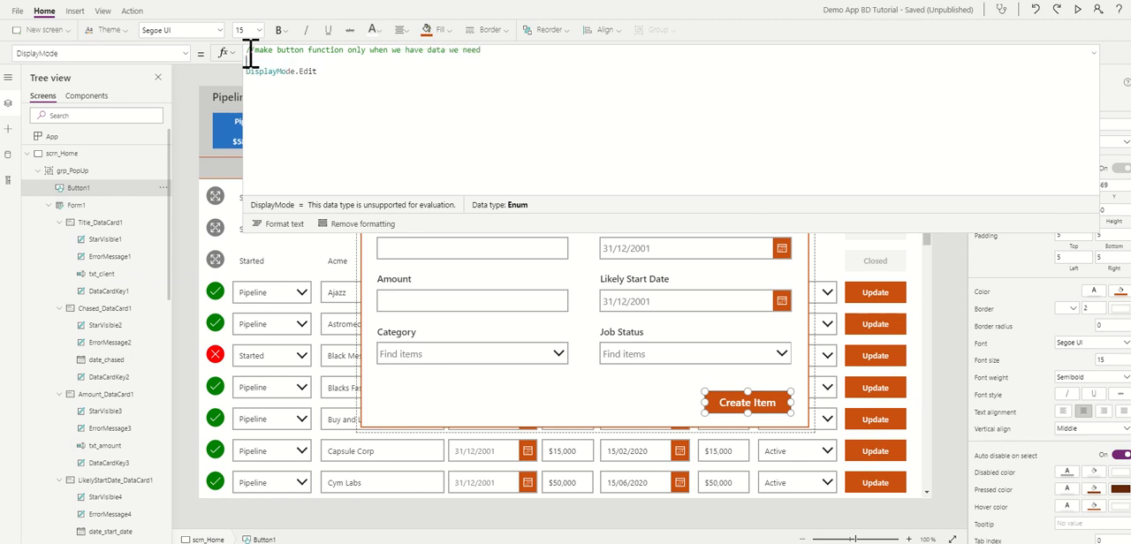
Step: Begin an If statement beneath the comment with IsBlank(txt_client) as its first condition
{"action": "type", "text": "If("}
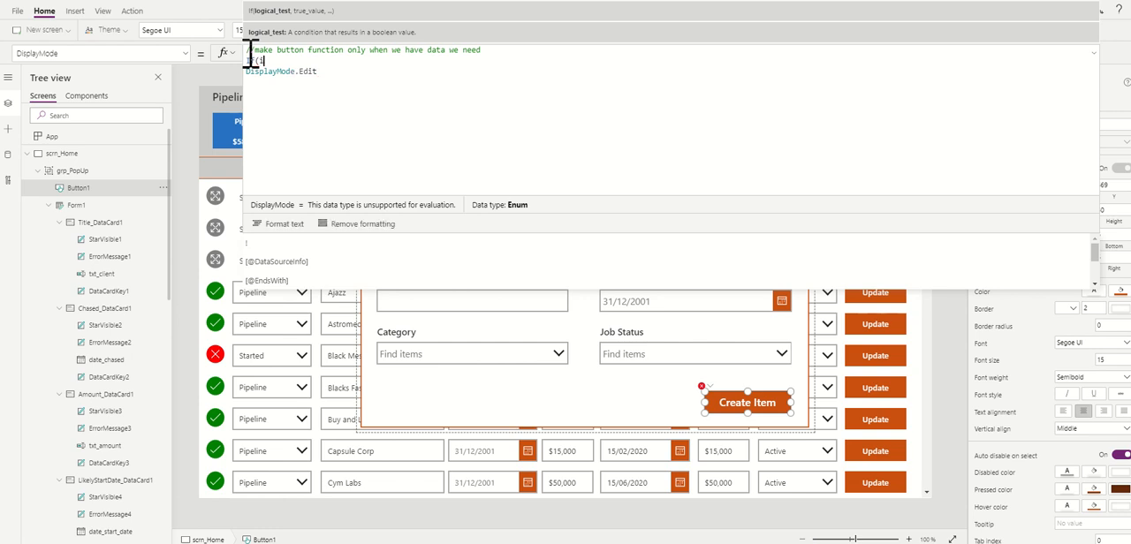
{"action": "type", "text": "isB"}
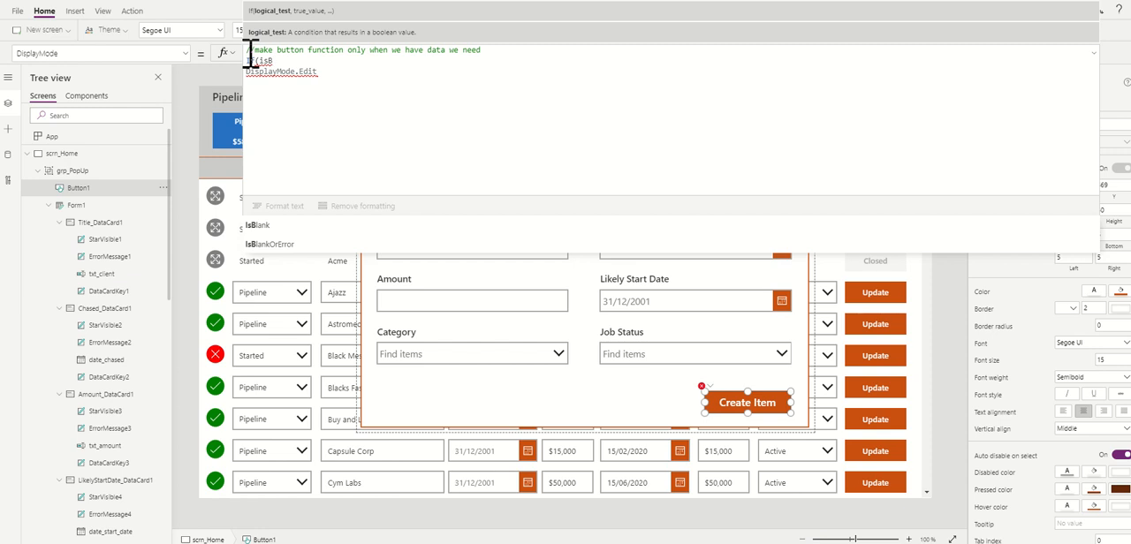
{"action": "key", "text": "Tab"}
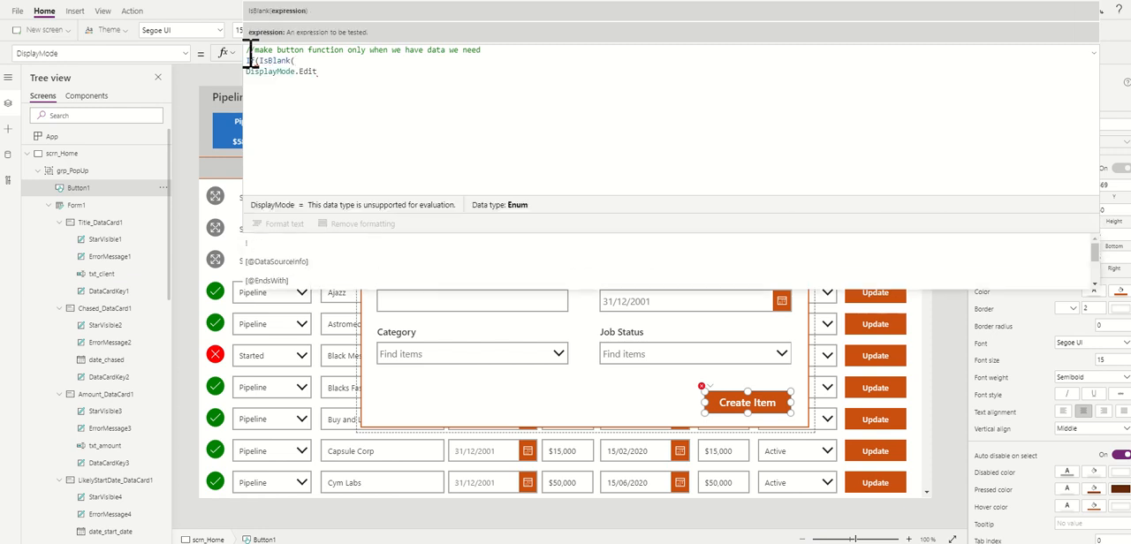
{"action": "type", "text": "txt"}
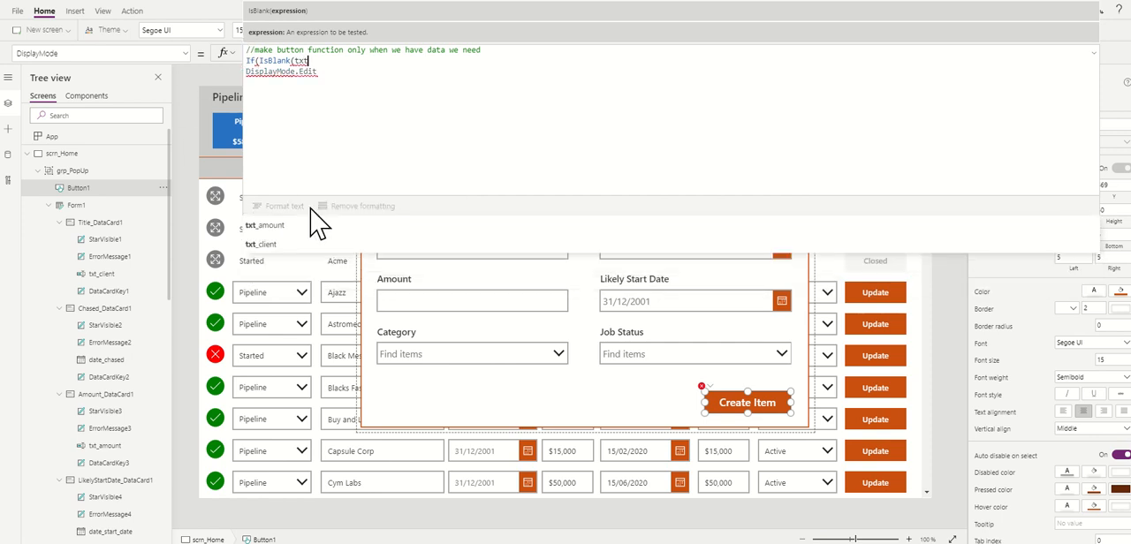
{"action": "left_click", "coordinate": [282, 245]}
{"action": "type", "text": ")"}
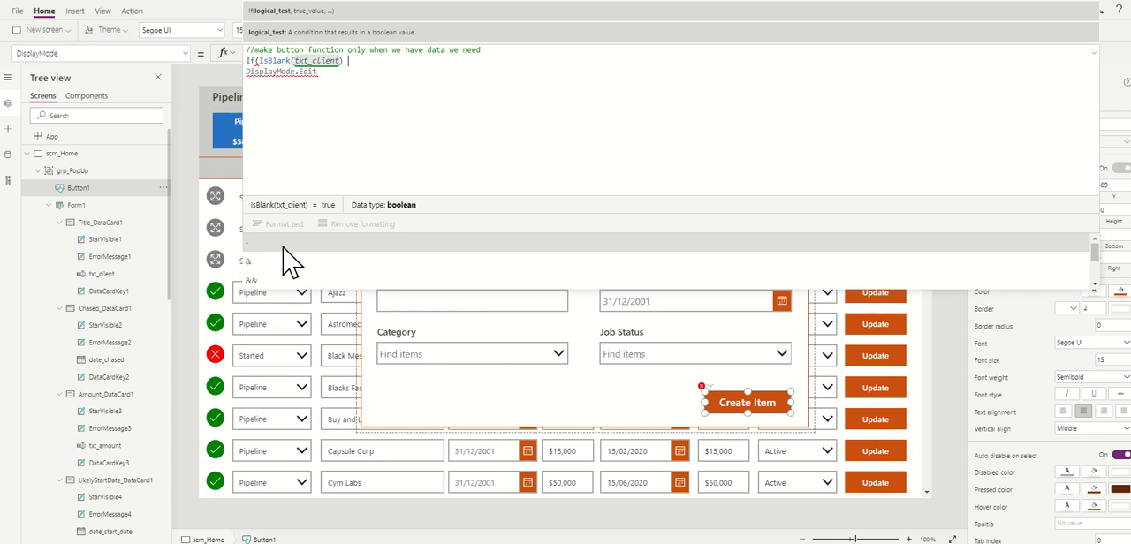
Step: Extend the If condition with an or-check (||) for IsBlank(txt_amount)
{"action": "type", "text": "|"}
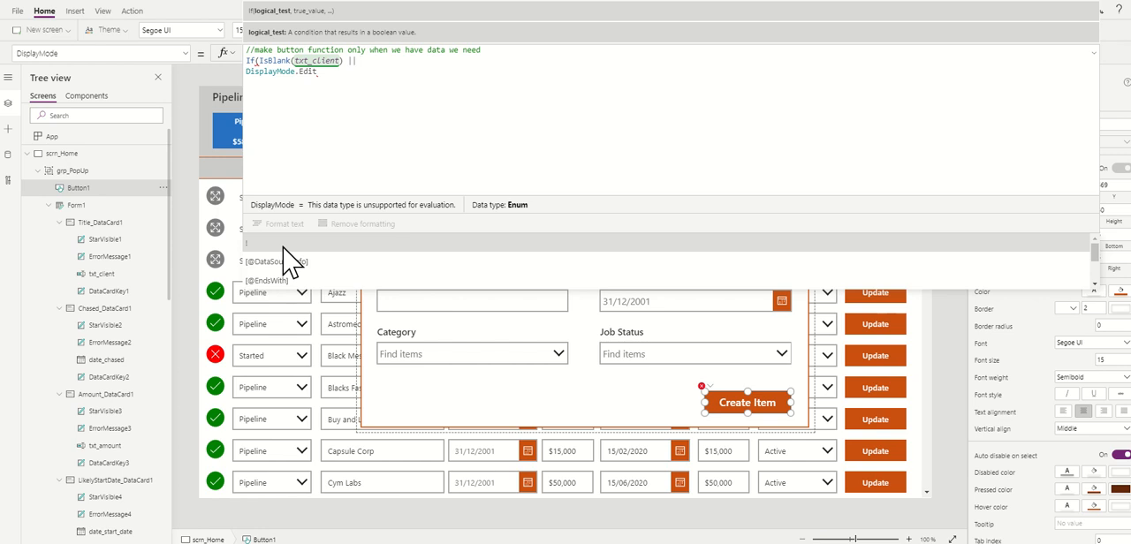
{"action": "type", "text": "IsBlank("}
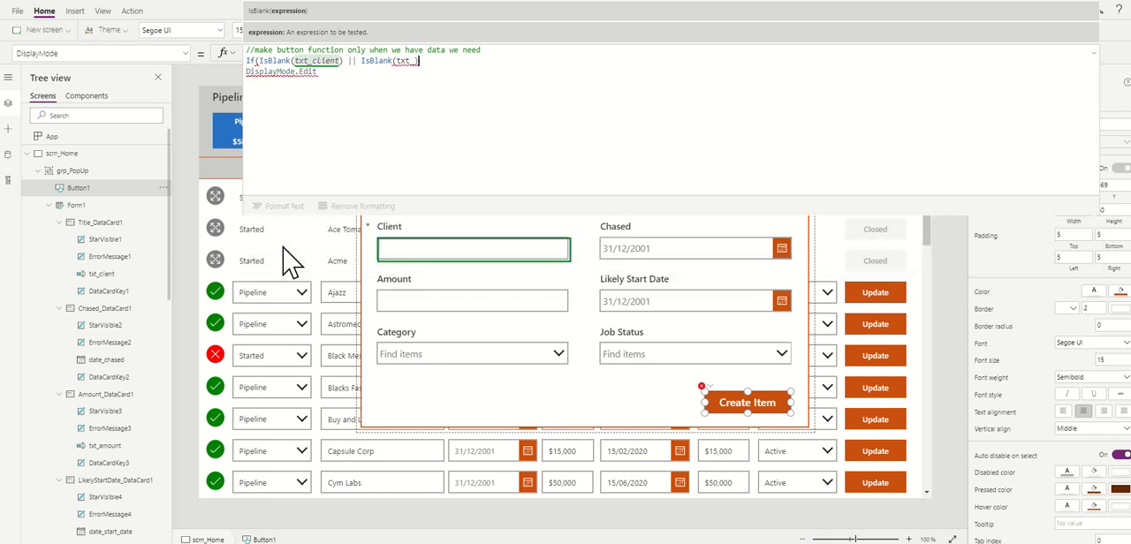
{"action": "type", "text": "txt_a"}
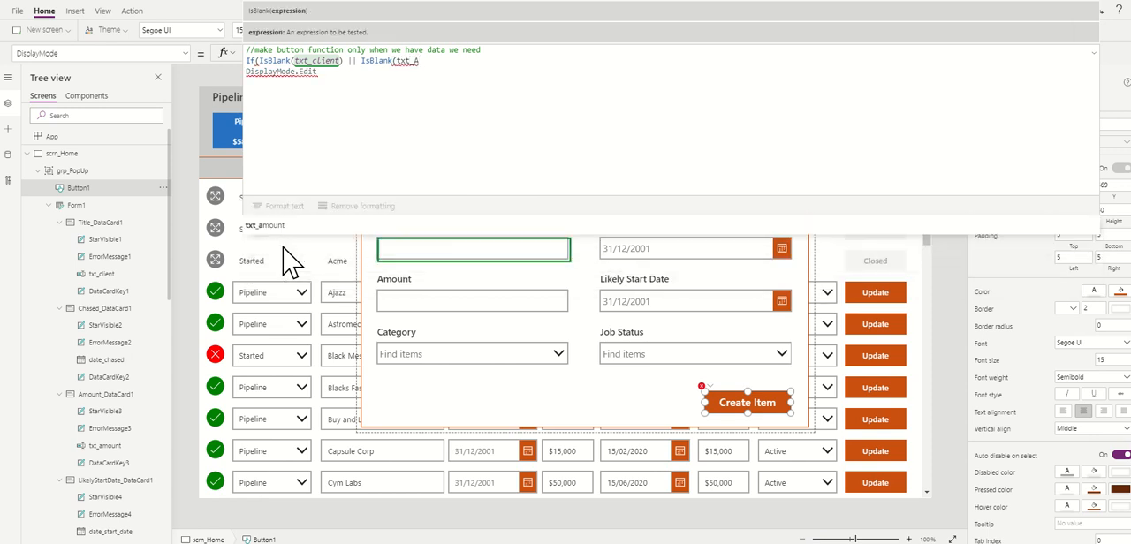
{"action": "key", "text": "Tab"}
{"action": "type", "text": ")"}
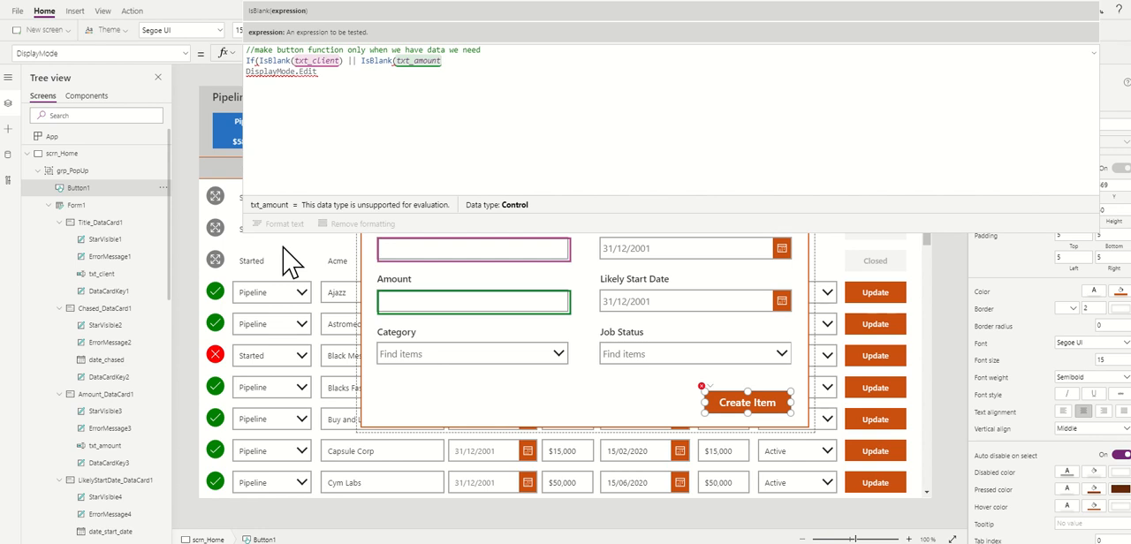
{"action": "type", "text": " ||"}
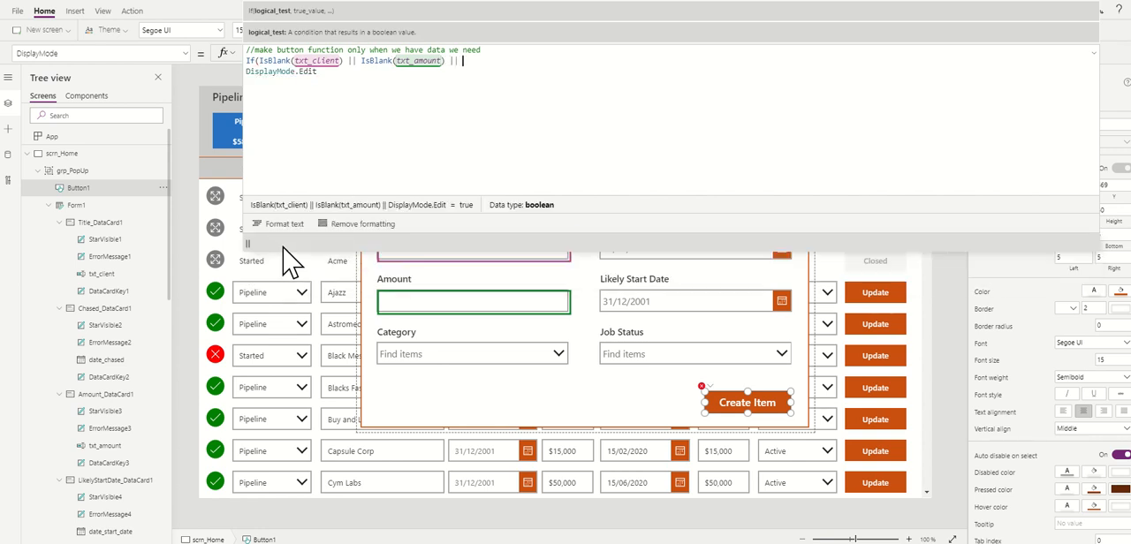
{"action": "type", "text": " IsBlank("}
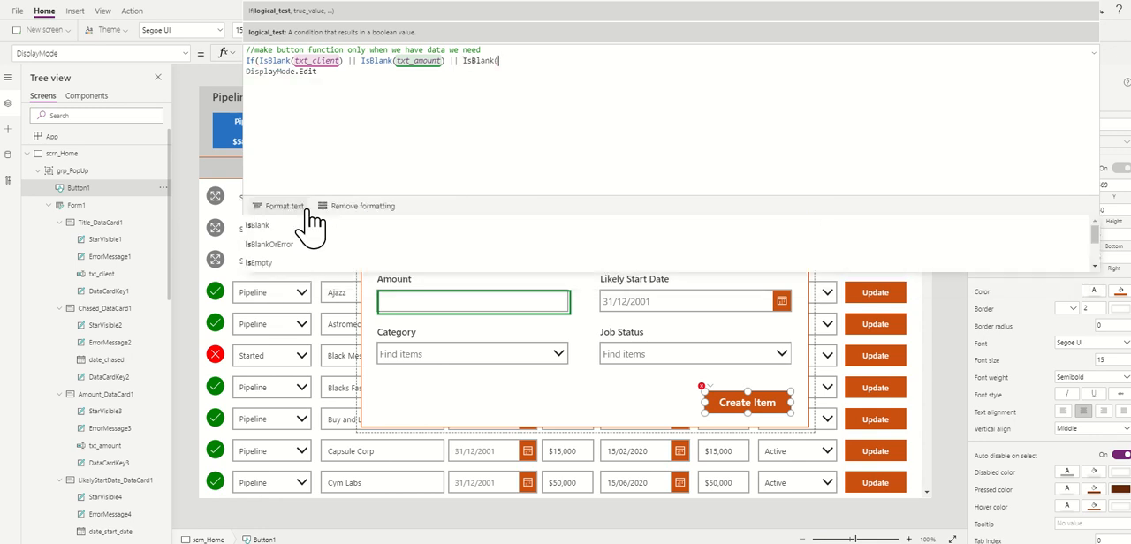
Step: Append || IsBlank(date_start_date) to the If condition
{"action": "left_click", "coordinate": [311, 222]}
{"action": "type", "text": "dat"}
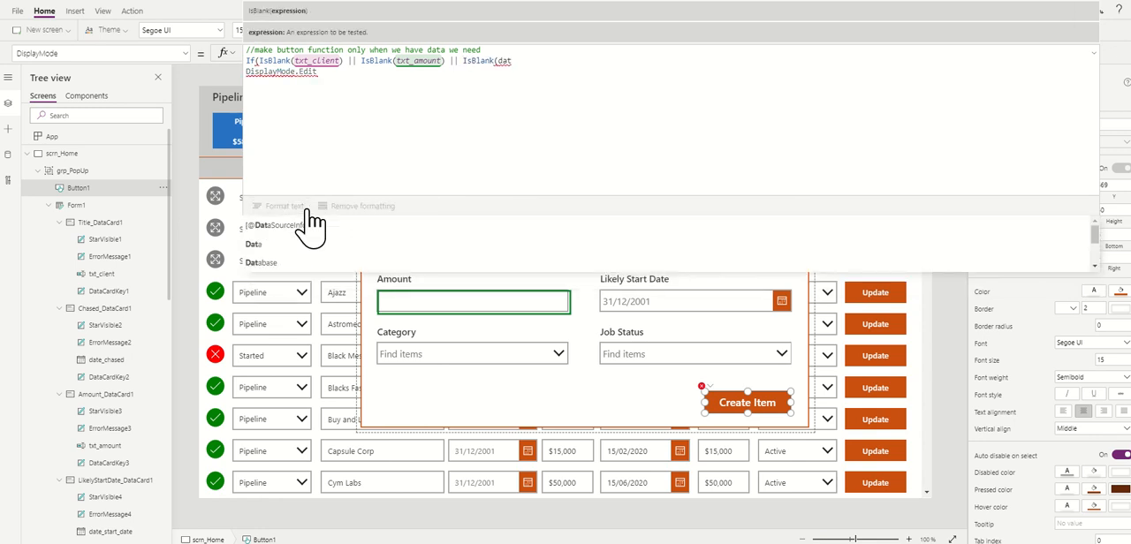
{"action": "type", "text": "a"}
{"action": "key", "text": "BackSpace"}
{"action": "type", "text": "e"}
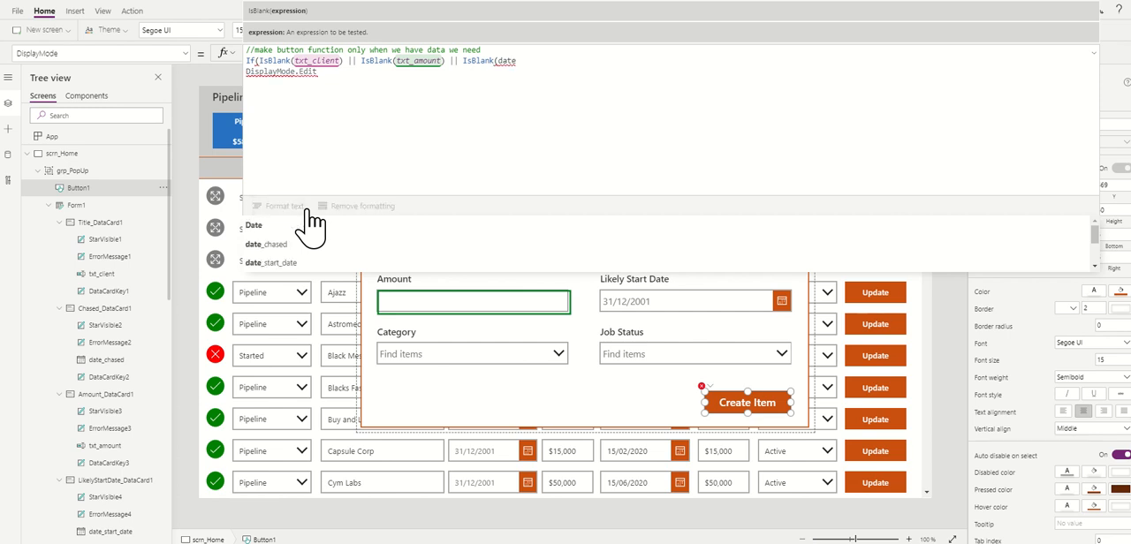
{"action": "type", "text": "_"}
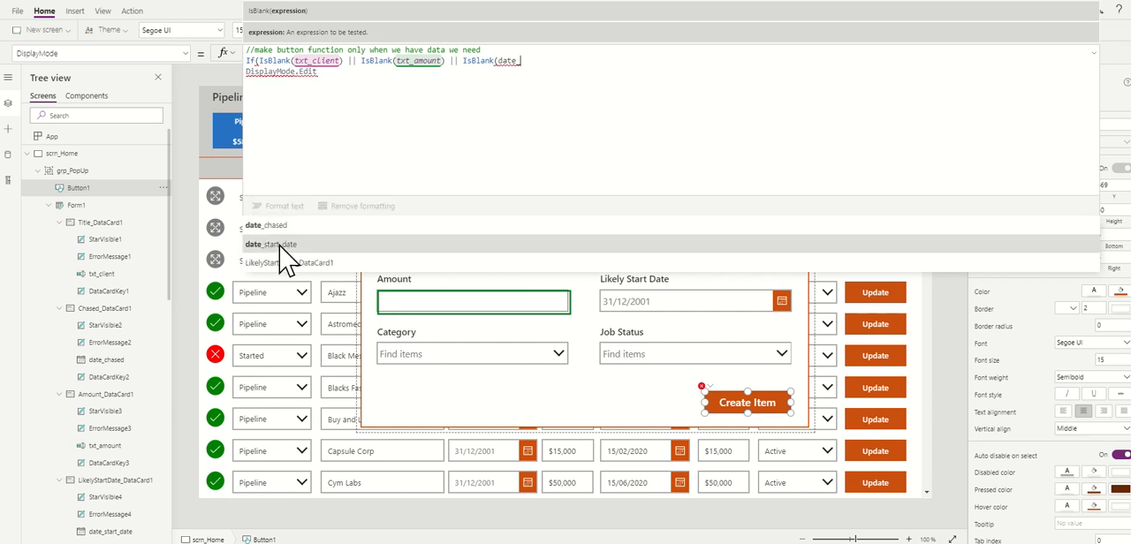
{"action": "left_click", "coordinate": [280, 246]}
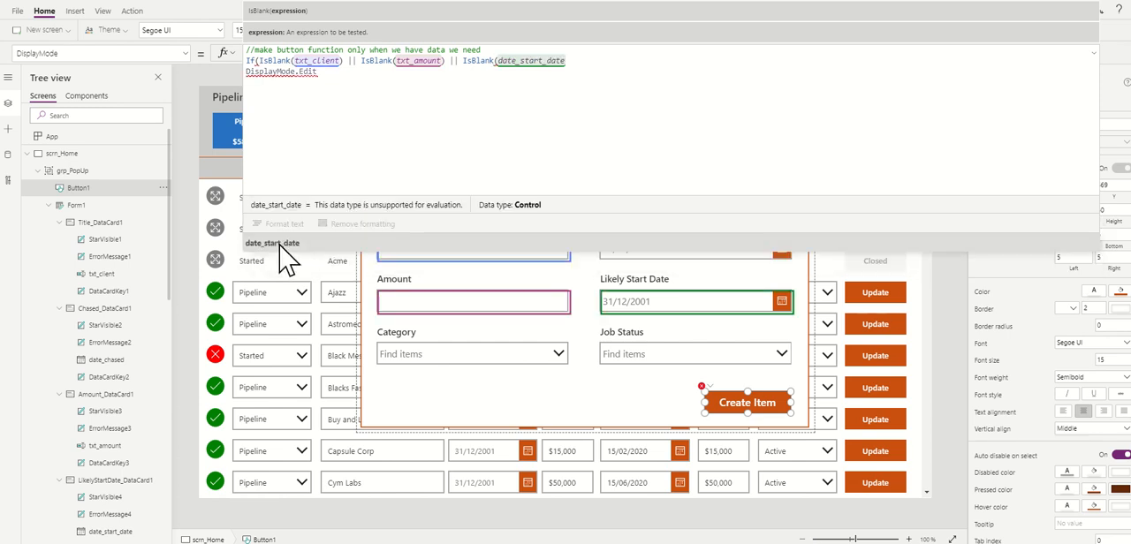
{"action": "type", "text": ")"}
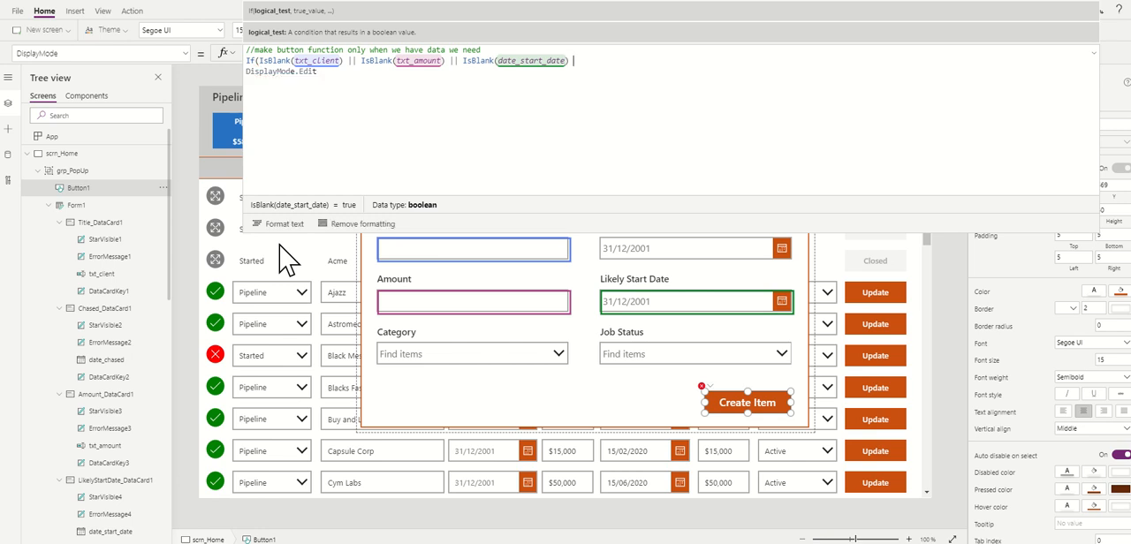
{"action": "type", "text": " ||"}
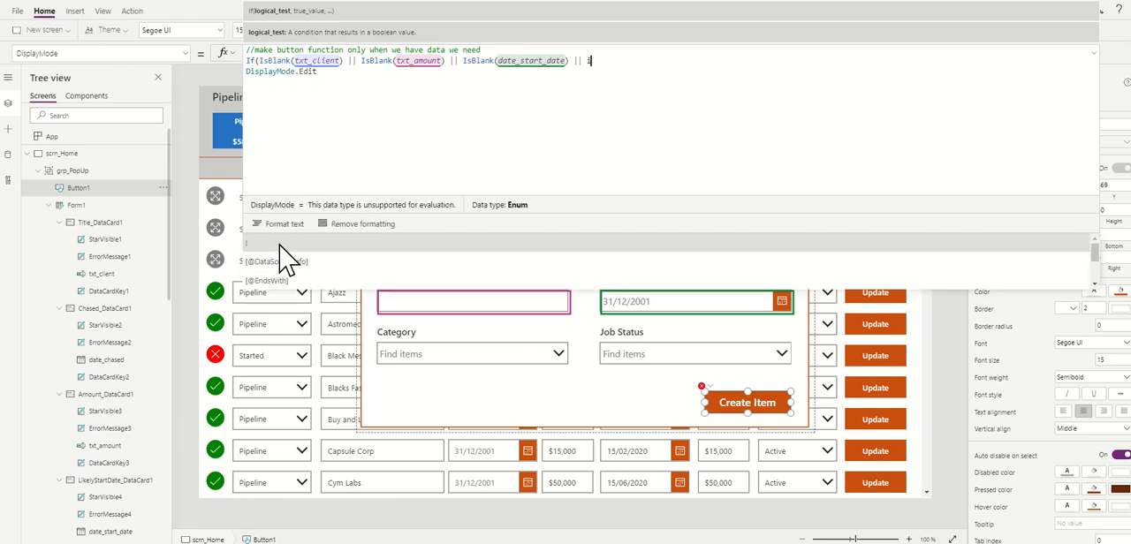
{"action": "type", "text": " isVl"}
Step: Append || IsBlank(dd_category) as the last check in the If condition
{"action": "key", "text": "BackSpace"}
{"action": "key", "text": "BackSpace"}
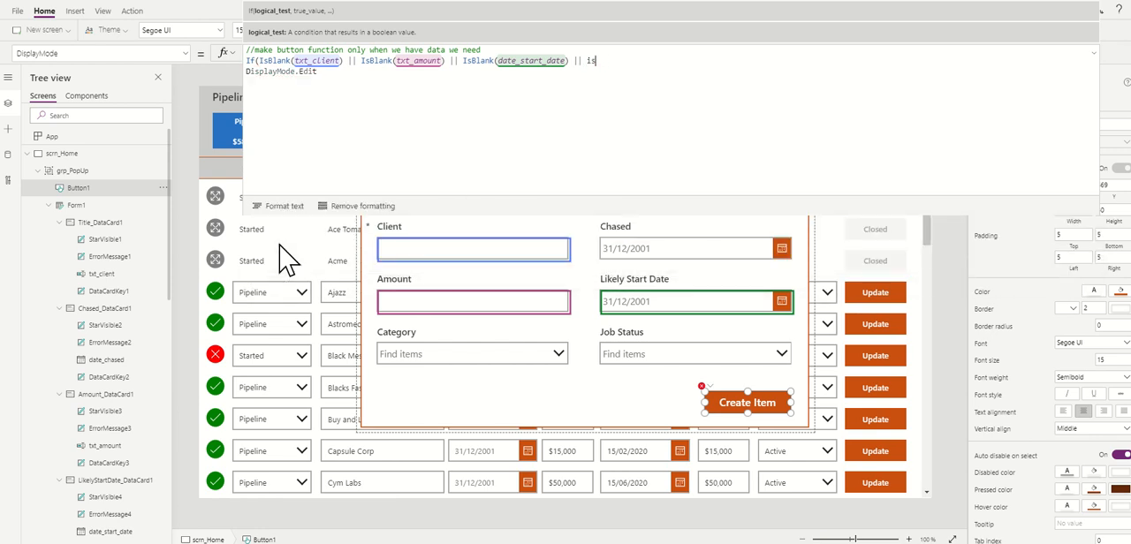
{"action": "type", "text": "bl"}
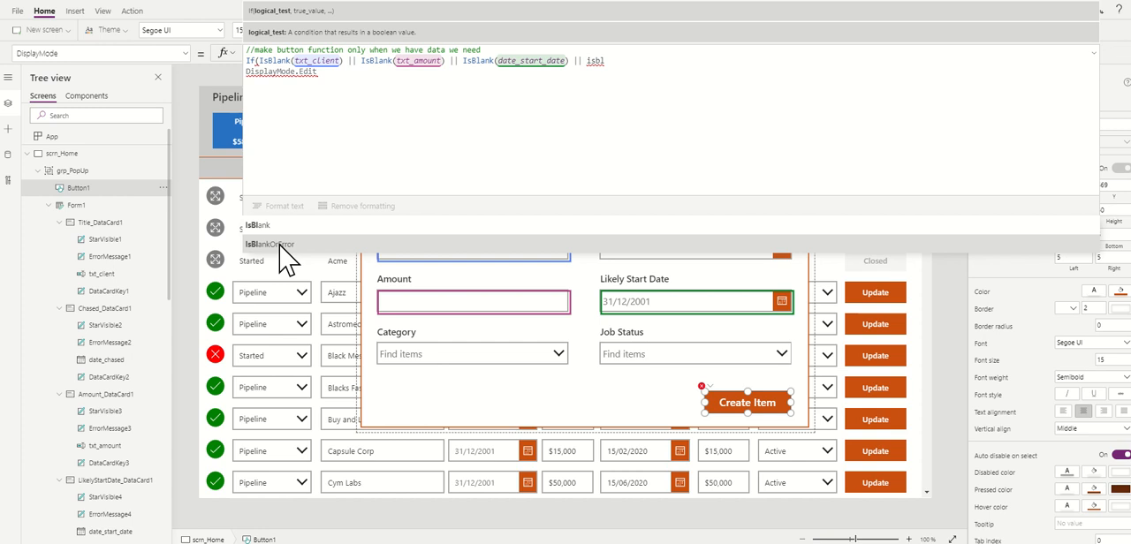
{"action": "key", "text": "Tab"}
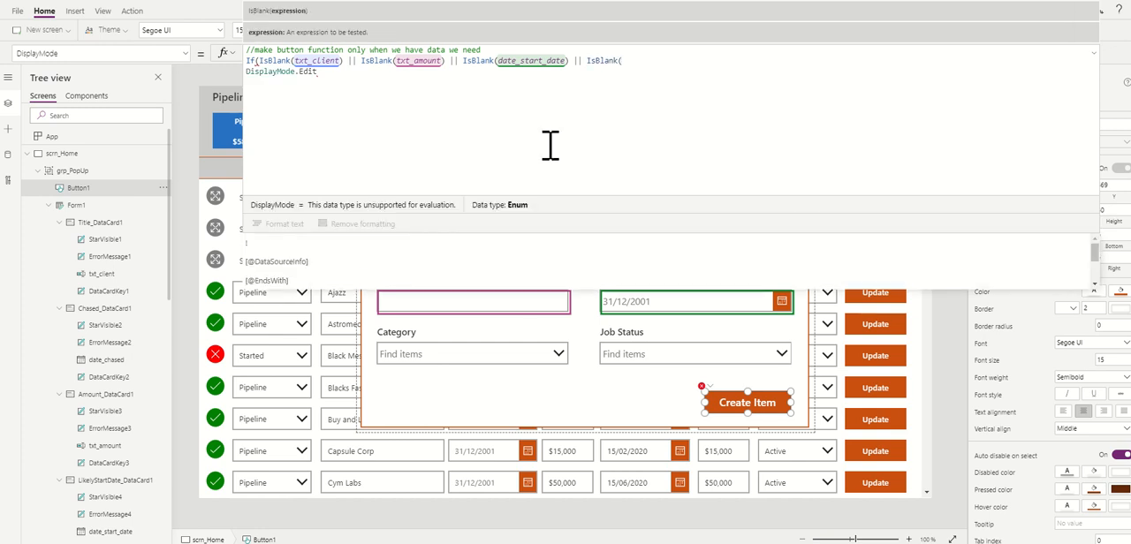
{"action": "type", "text": "dd"}
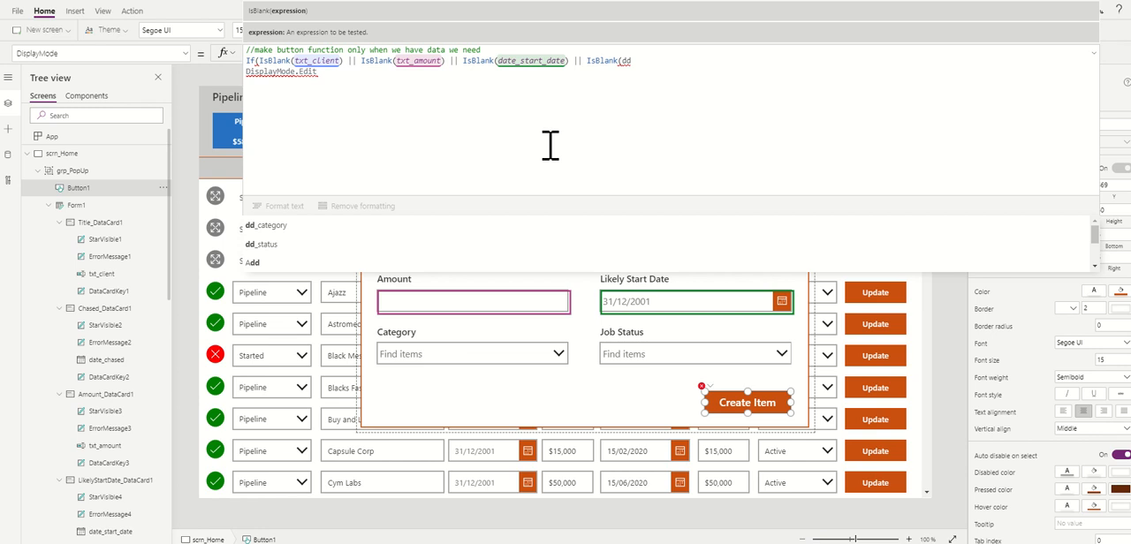
{"action": "left_click", "coordinate": [296, 227]}
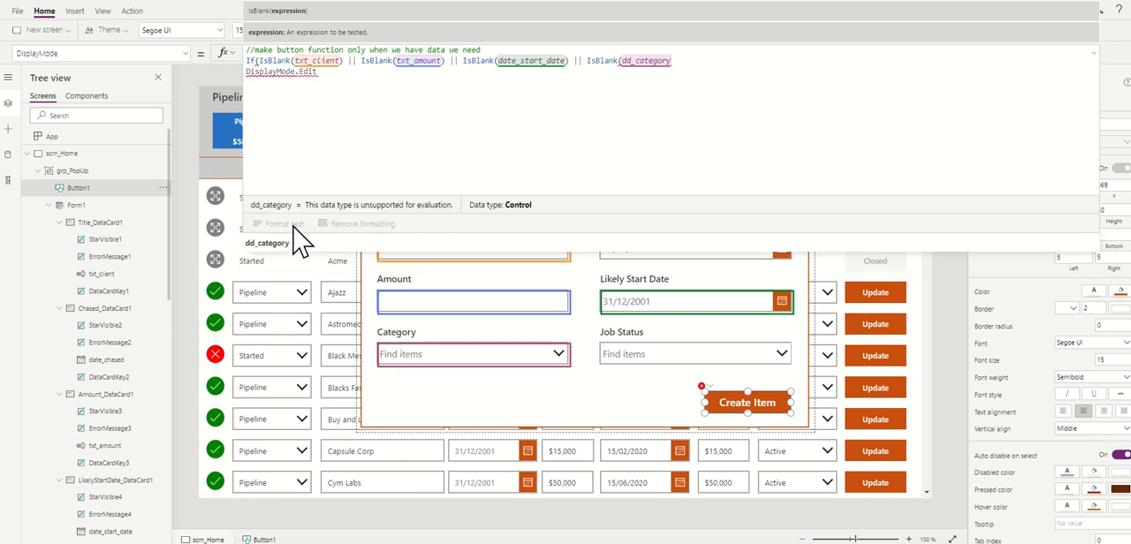
{"action": "type", "text": ")"}
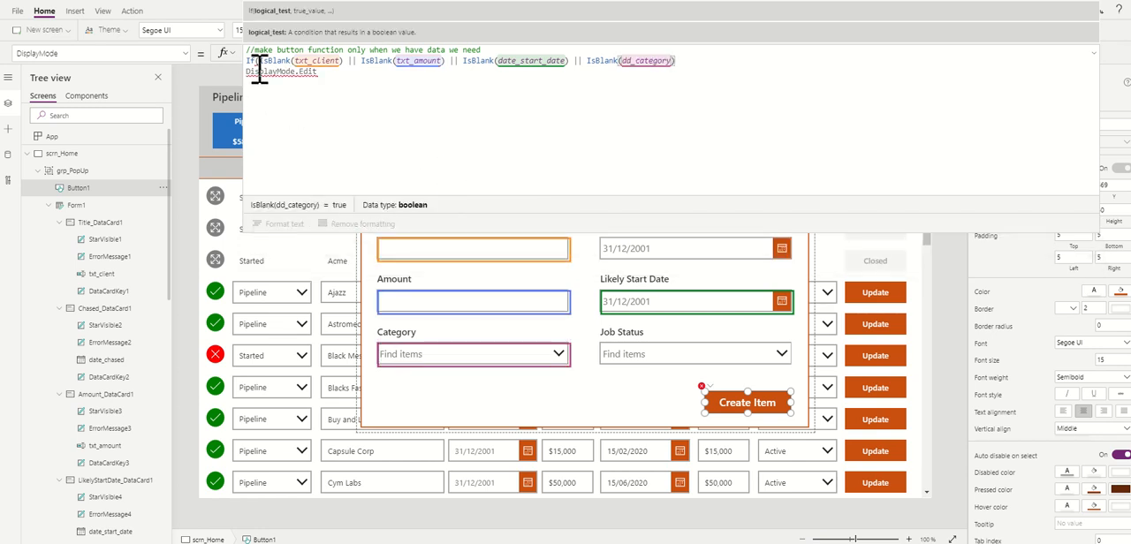
Step: Complete the If statement with DisplayMode.Disabled as the true result and DisplayMode.Edit as the else result, and auto-format the formula
{"action": "mouse_move", "coordinate": [253, 71]}
{"action": "type", "text": ","}
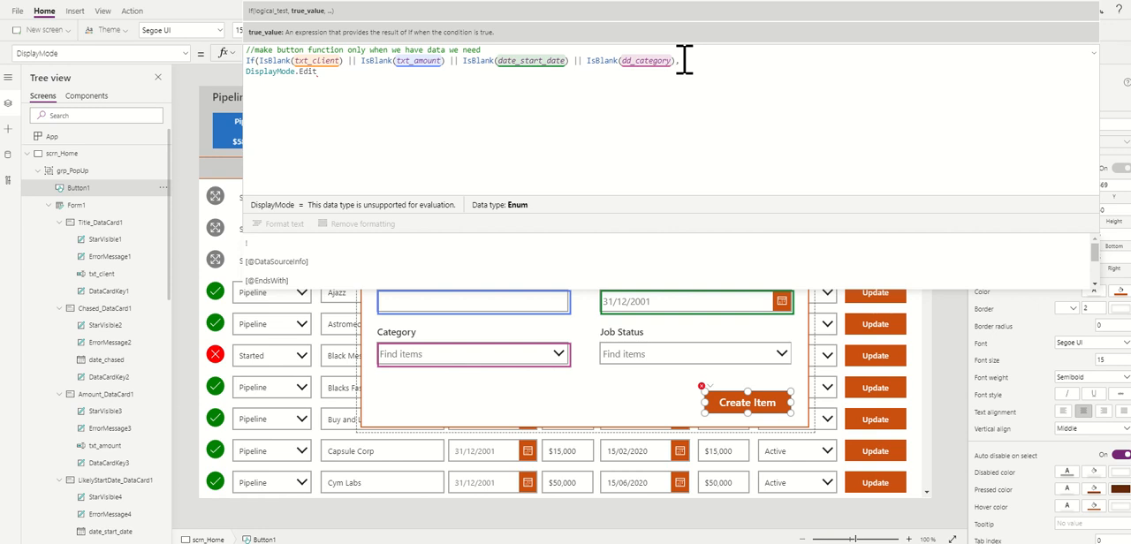
{"action": "type", "text": "DisplayMod"}
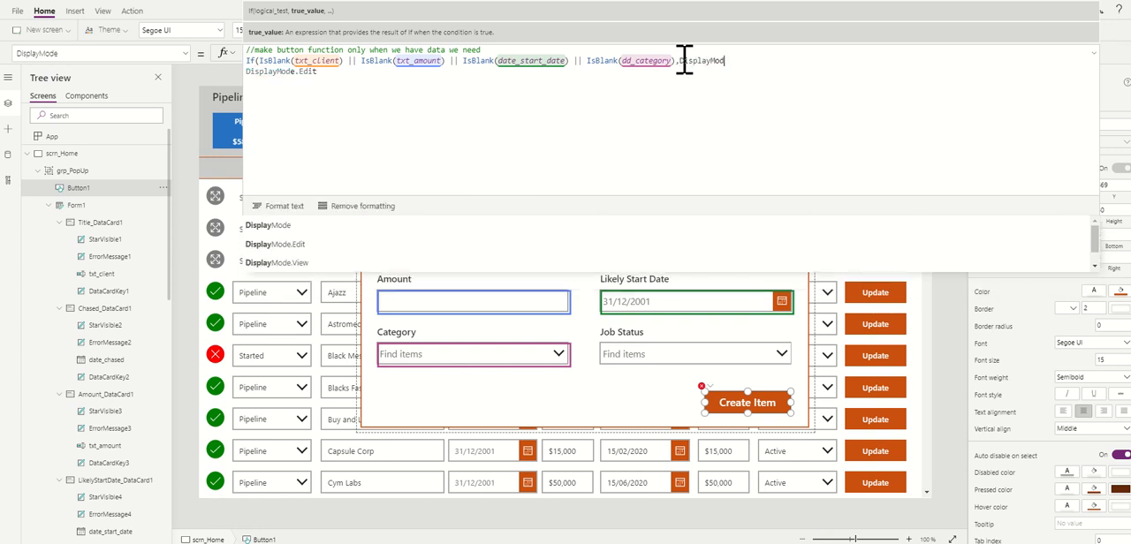
{"action": "type", "text": "e."}
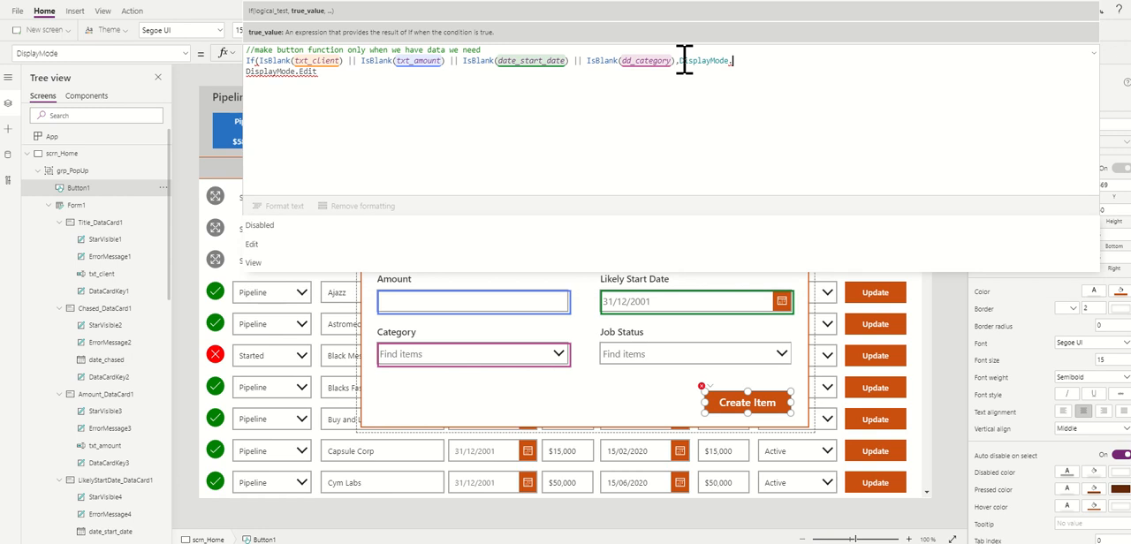
{"action": "key", "text": "Tab"}
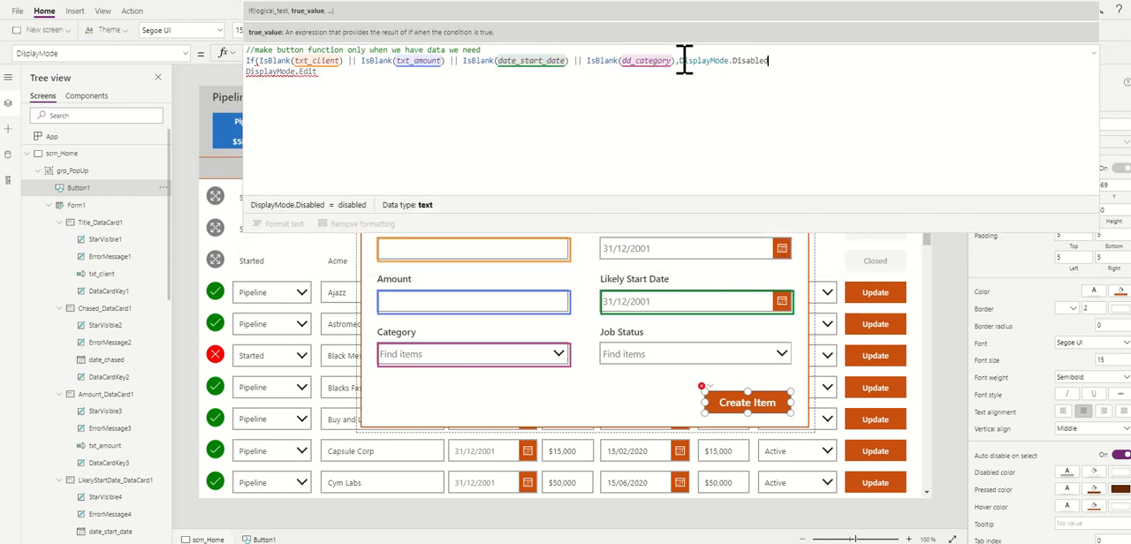
{"action": "type", "text": ","}
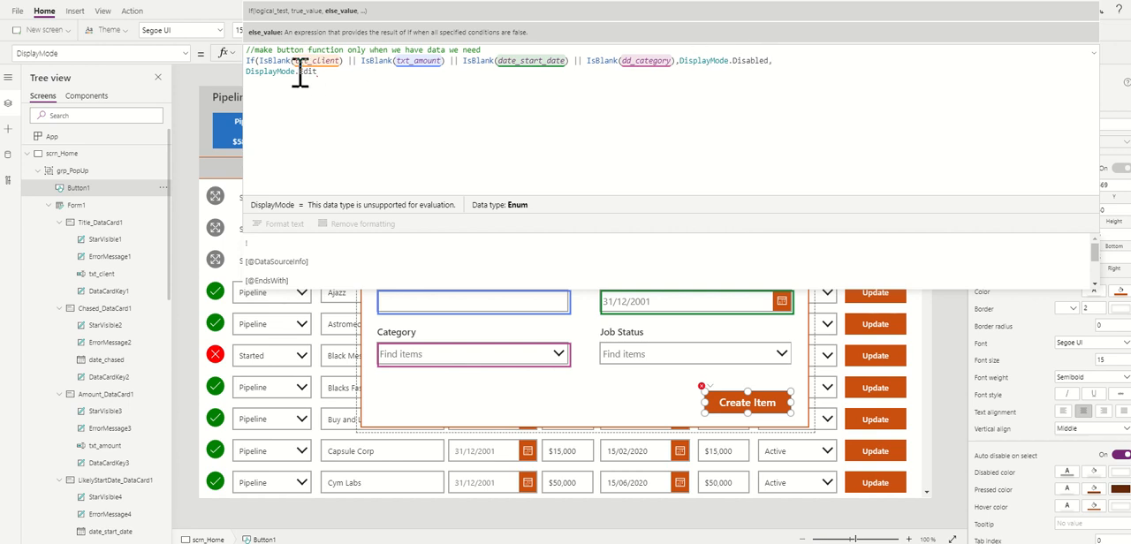
{"action": "left_click", "coordinate": [328, 74]}
{"action": "type", "text": ")"}
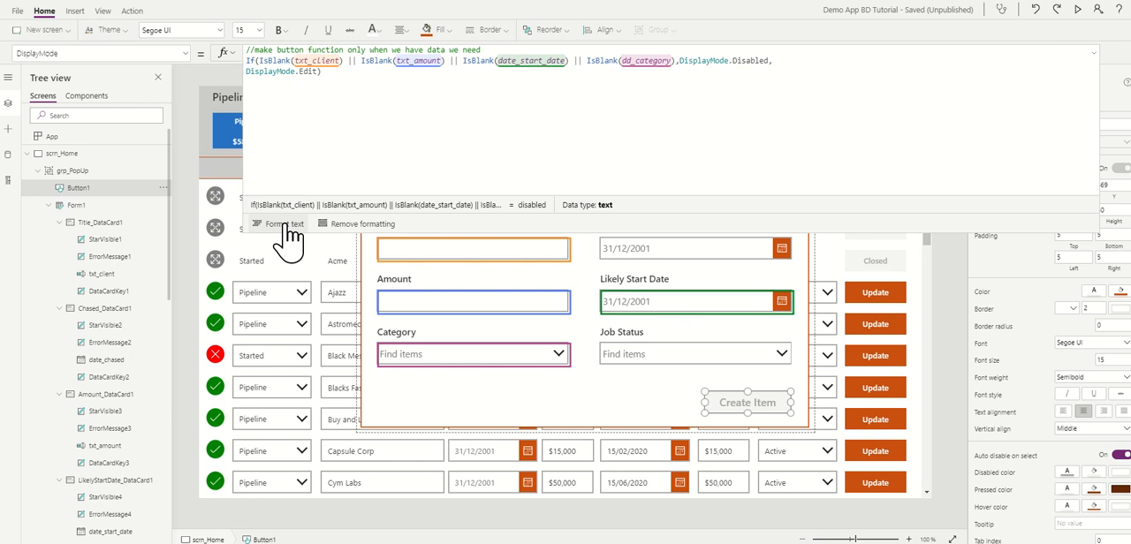
{"action": "left_click", "coordinate": [283, 226]}
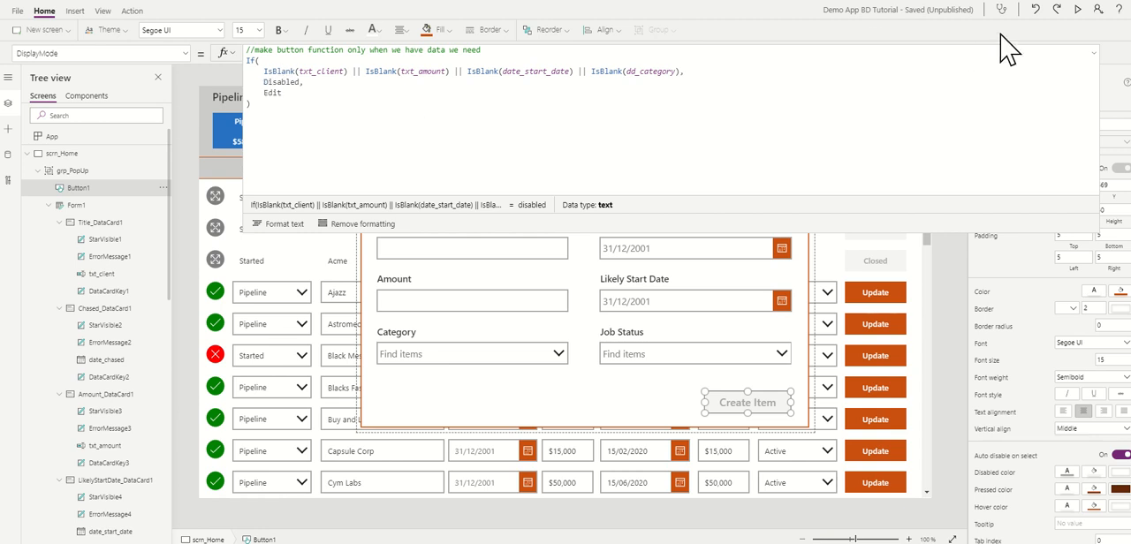
Step: Preview the app and fill the popup form with client rr, amount 11 and category Pipeline
{"action": "left_click", "coordinate": [1095, 52]}
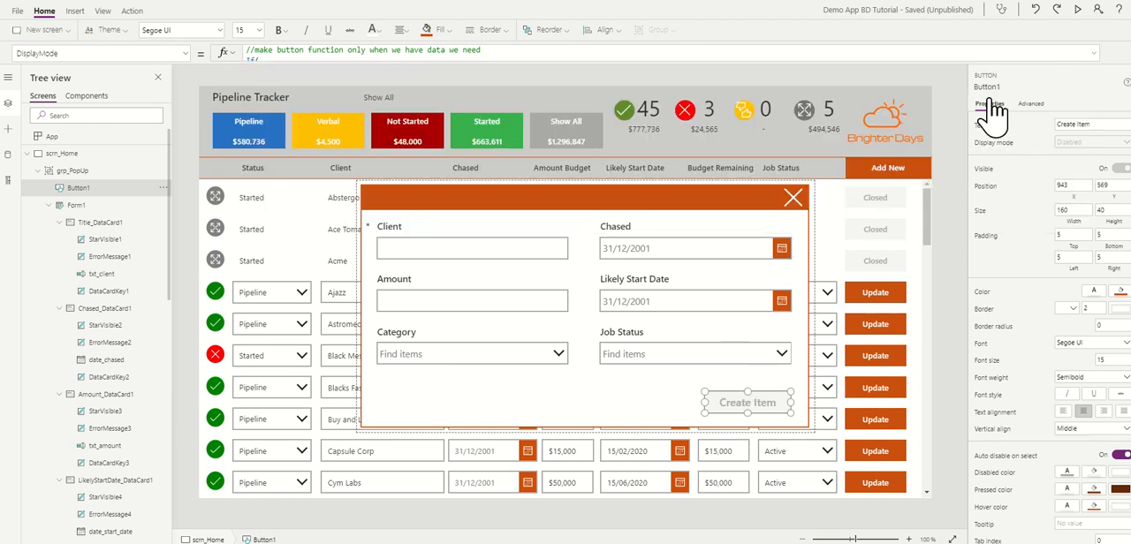
{"action": "left_click", "coordinate": [1078, 9]}
{"action": "left_click", "coordinate": [404, 192]}
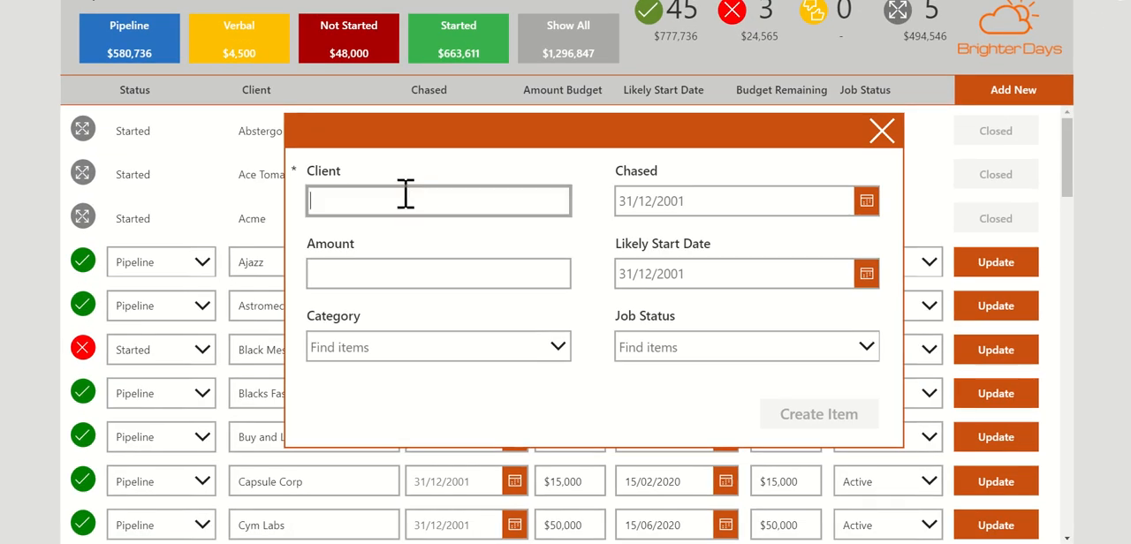
{"action": "type", "text": "rr"}
{"action": "left_click", "coordinate": [382, 272]}
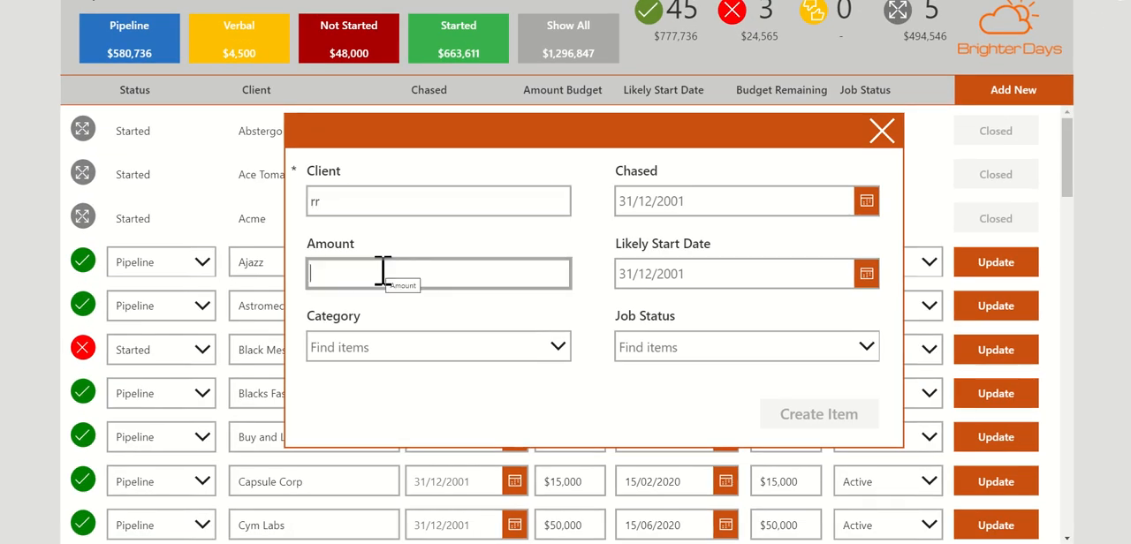
{"action": "type", "text": "11"}
{"action": "left_click", "coordinate": [373, 354]}
{"action": "left_click", "coordinate": [346, 397]}
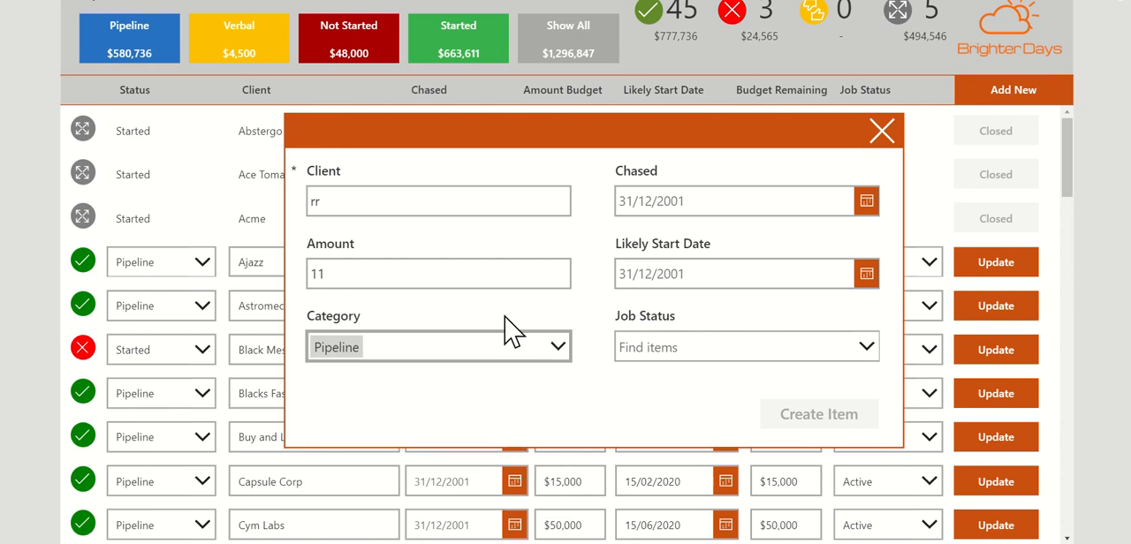
Step: Set the Chased date to 07/04/2020 and the Likely Start Date to 21/04/2020, and exit the preview
{"action": "left_click", "coordinate": [707, 203]}
{"action": "left_click", "coordinate": [866, 203]}
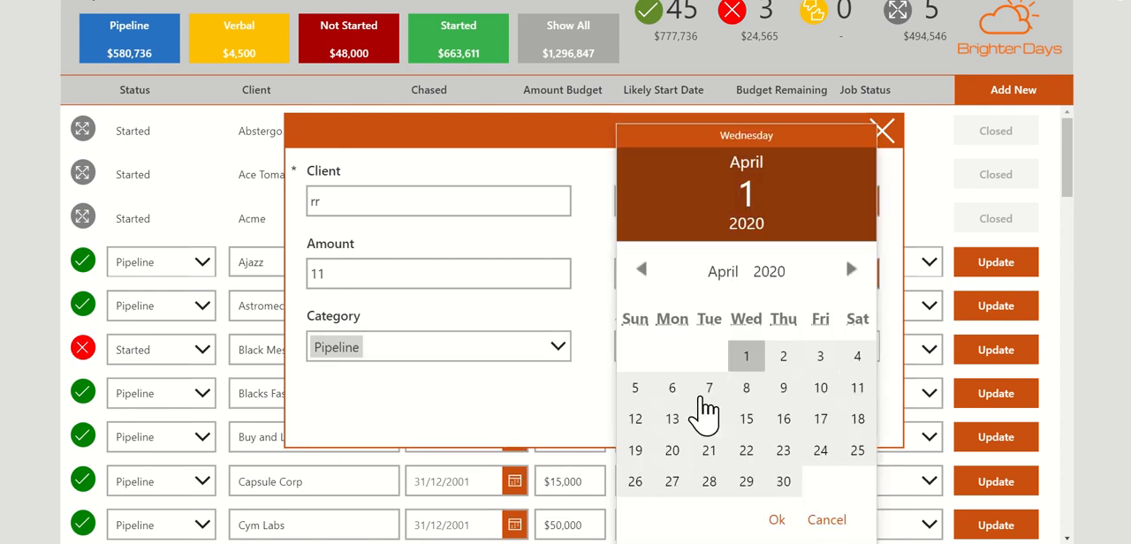
{"action": "left_click", "coordinate": [709, 389]}
{"action": "left_click", "coordinate": [777, 520]}
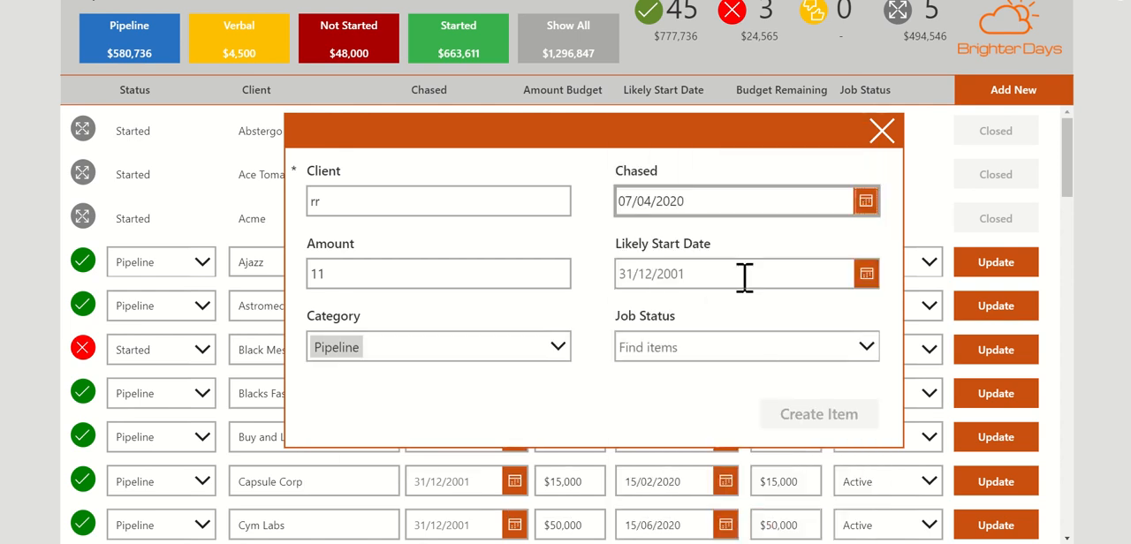
{"action": "left_click", "coordinate": [866, 274]}
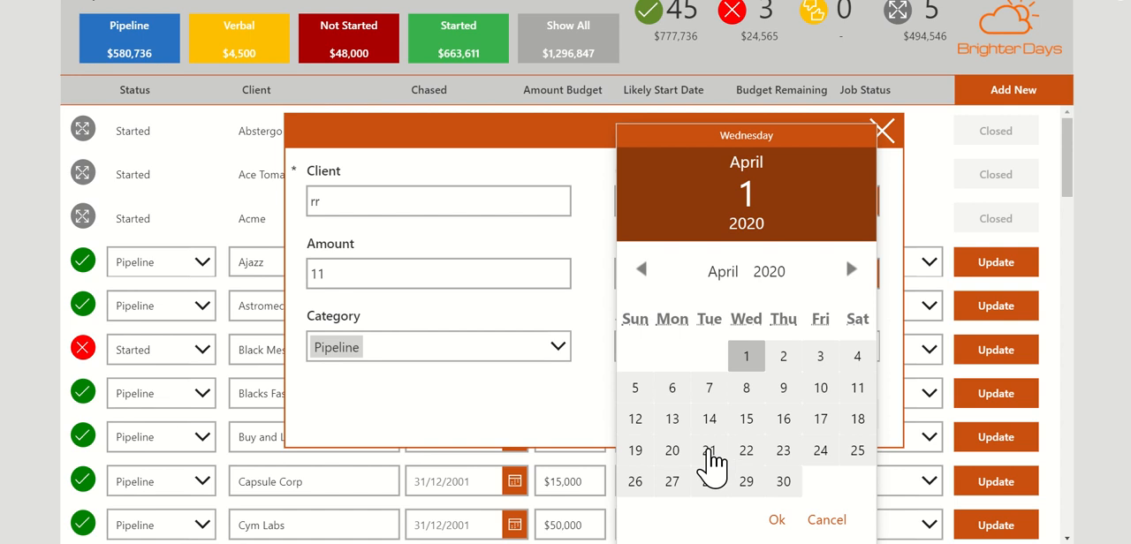
{"action": "left_click", "coordinate": [710, 453]}
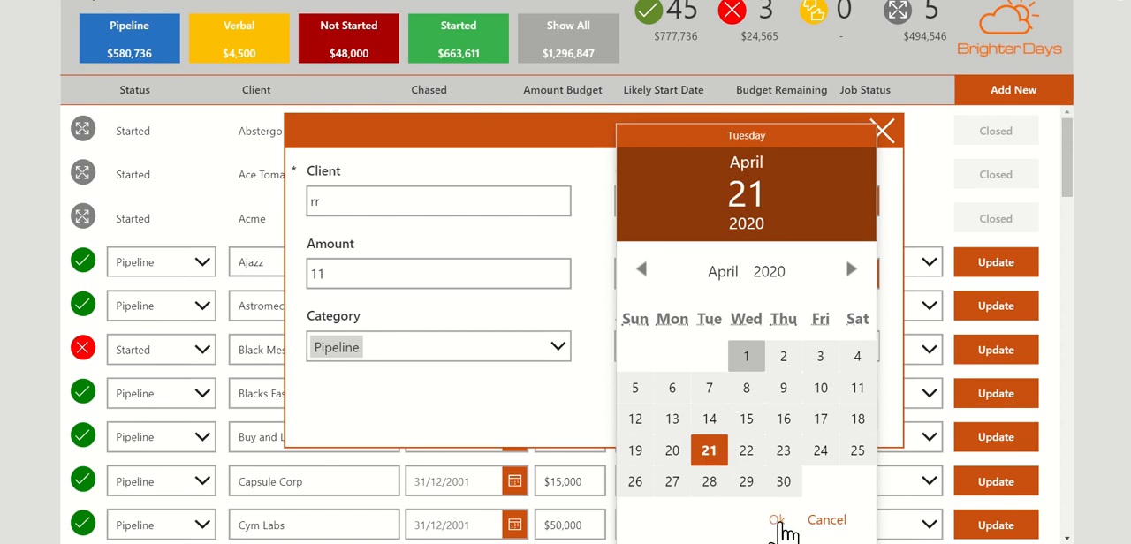
{"action": "left_click", "coordinate": [779, 521]}
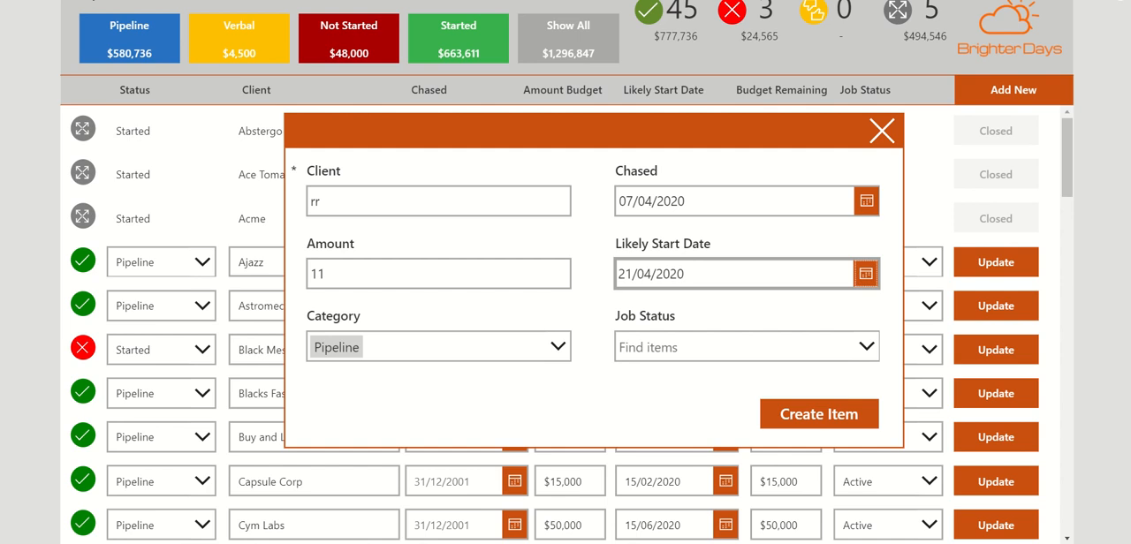
{"action": "left_click", "coordinate": [1116, 10]}
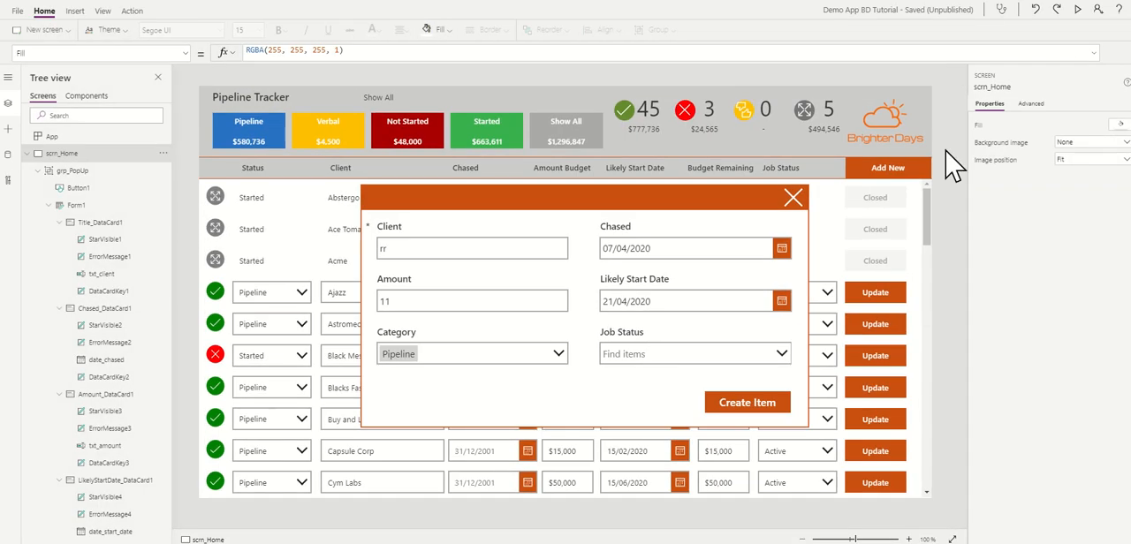
Step: Open the Create Item button's OnSelect formula in the expanded editor and delete its default value false
{"action": "left_click", "coordinate": [747, 411]}
{"action": "left_click", "coordinate": [747, 406]}
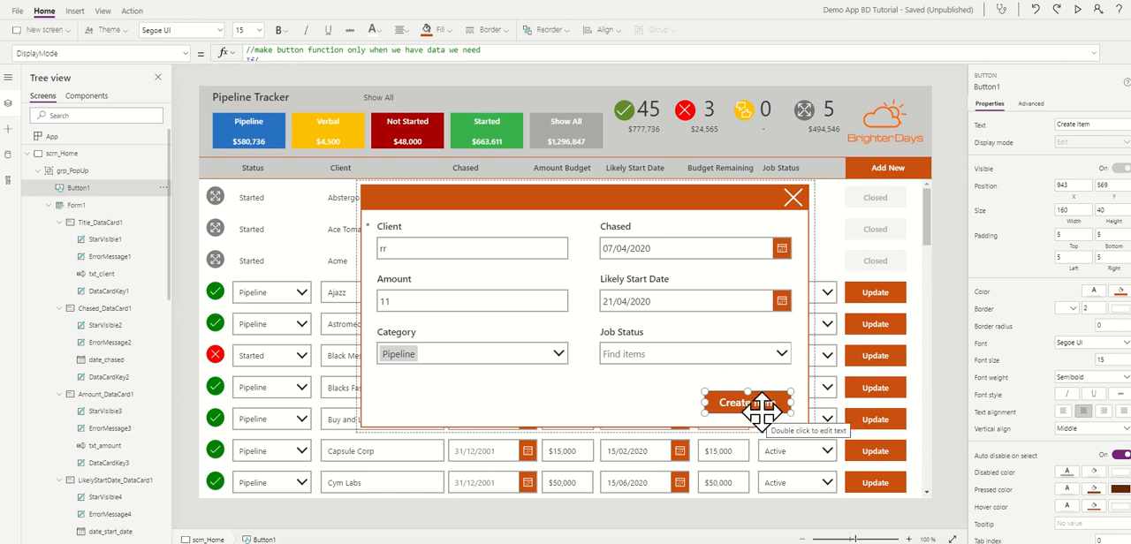
{"action": "left_click", "coordinate": [185, 54]}
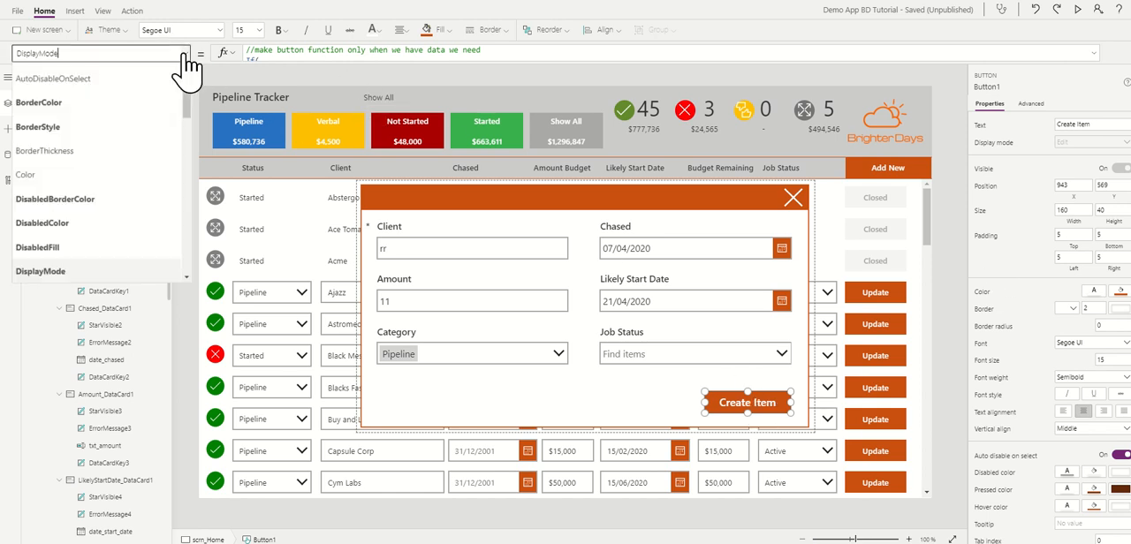
{"action": "left_click_drag", "start_coordinate": [185, 100], "coordinate": [182, 165]}
{"action": "left_click", "coordinate": [11, 197]}
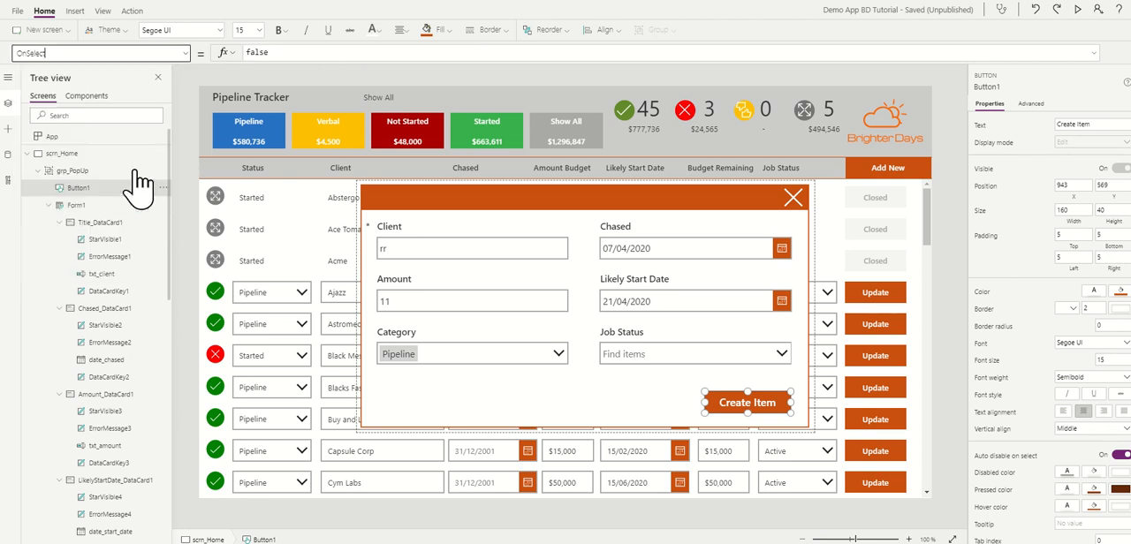
{"action": "left_click_drag", "start_coordinate": [325, 63], "coordinate": [324, 214]}
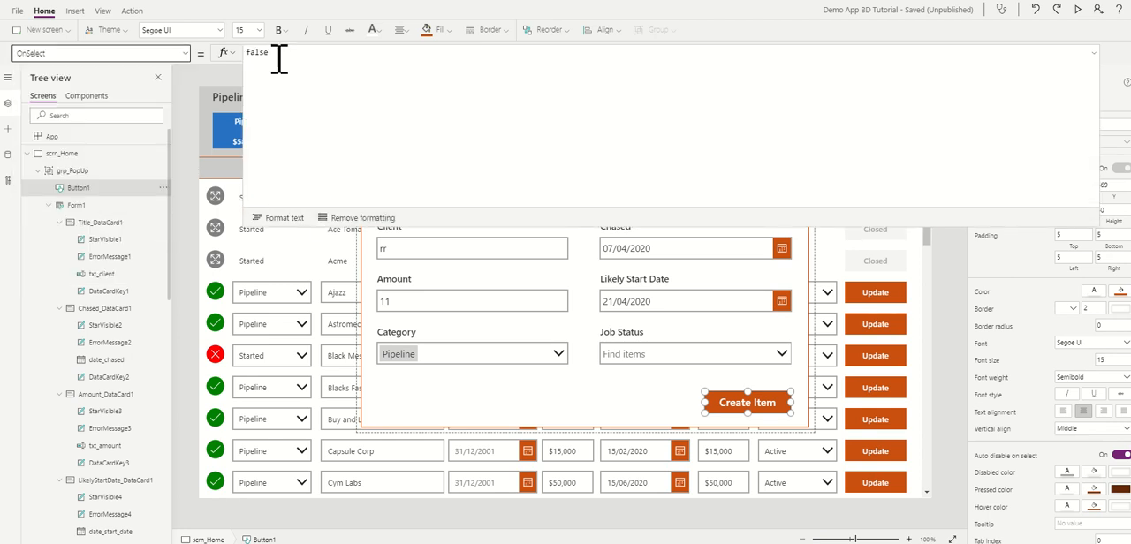
{"action": "left_click_drag", "start_coordinate": [278, 55], "coordinate": [238, 54]}
{"action": "key", "text": "BackSpace"}
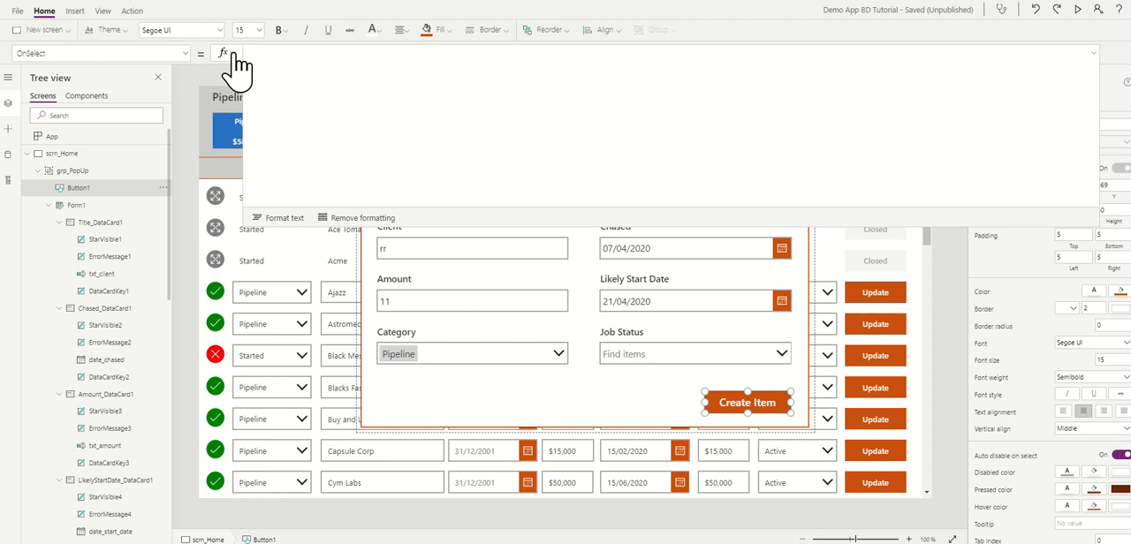
Step: Enter SubmitForm(Form1); as the first line of the Create Item button's OnSelect formula
{"action": "type", "text": "Submit"}
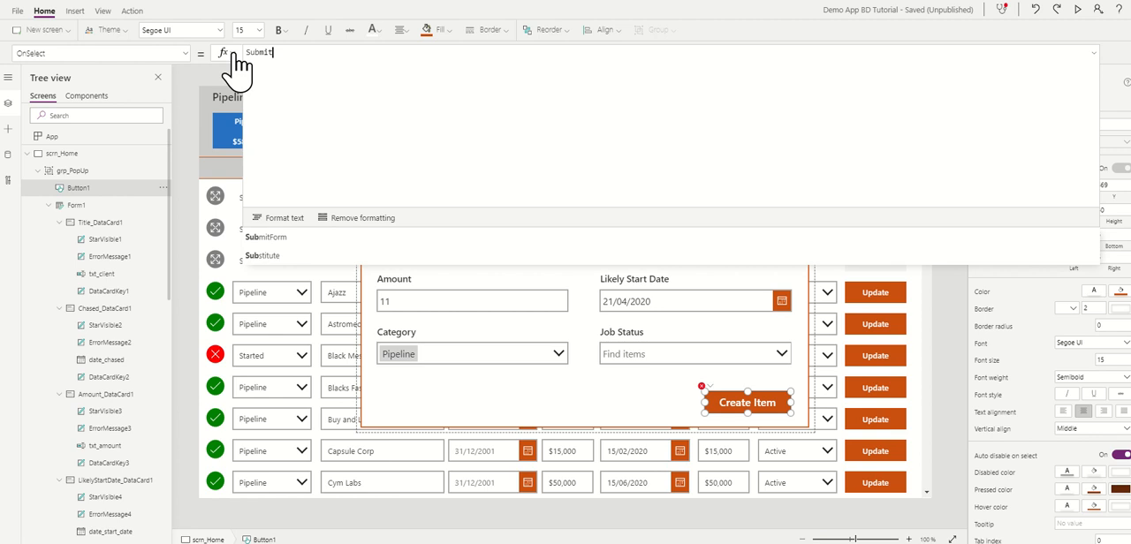
{"action": "type", "text": "Form"}
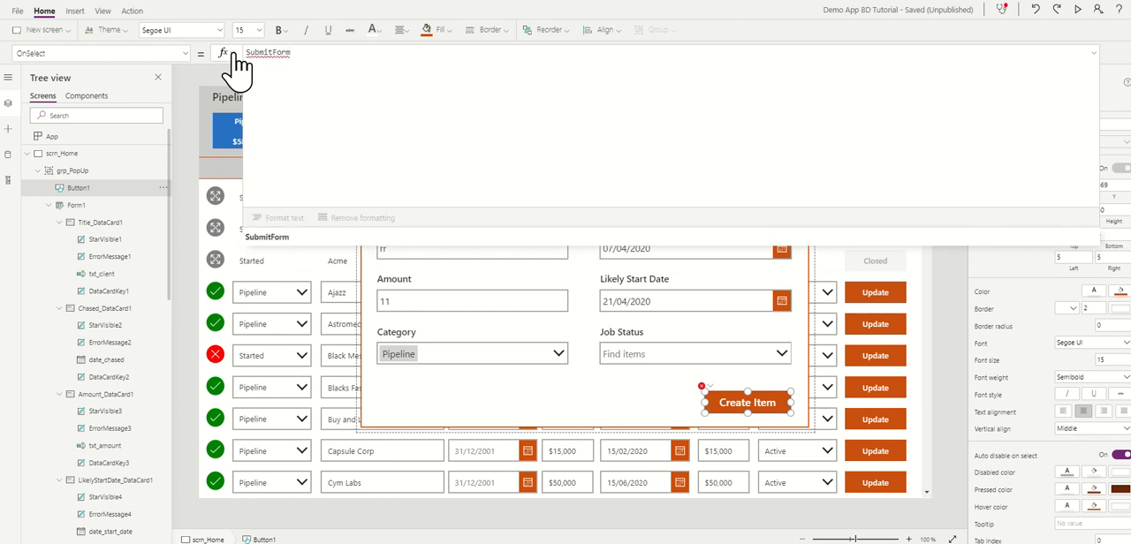
{"action": "type", "text": "("}
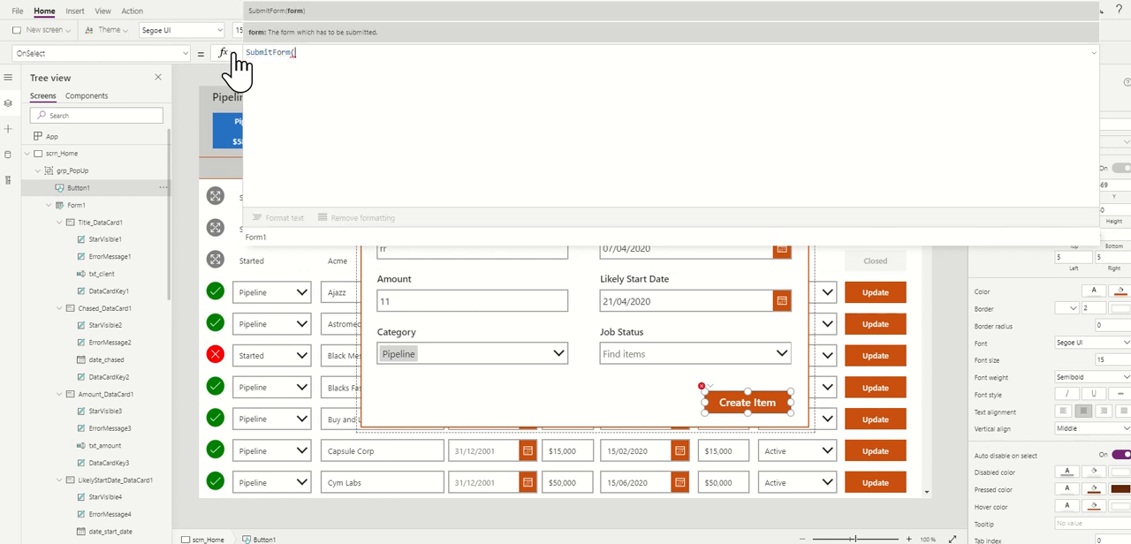
{"action": "left_click", "coordinate": [265, 238]}
{"action": "type", "text": ")"}
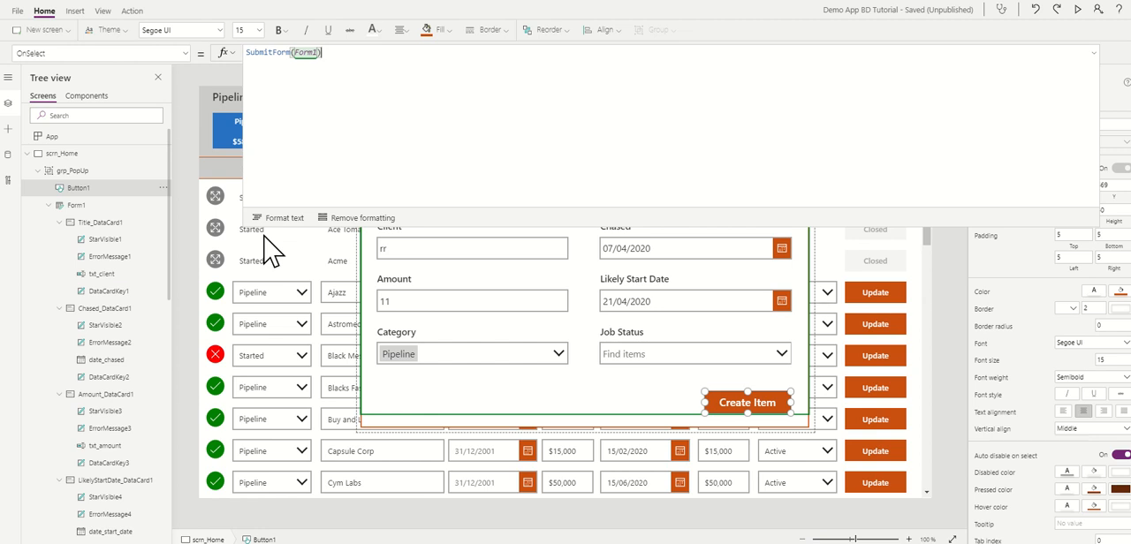
{"action": "type", "text": ";"}
{"action": "key", "text": "shift+Return"}
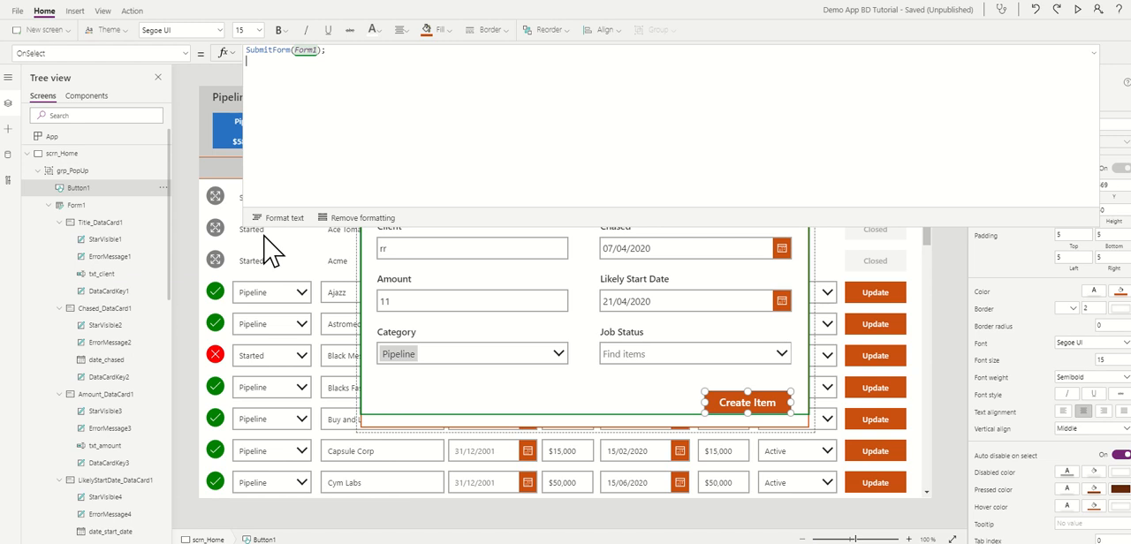
Step: Add a second formula line, UpdateContext({con_NewForm:false});, to set the popup's context variable to false
{"action": "type", "text": "Update"}
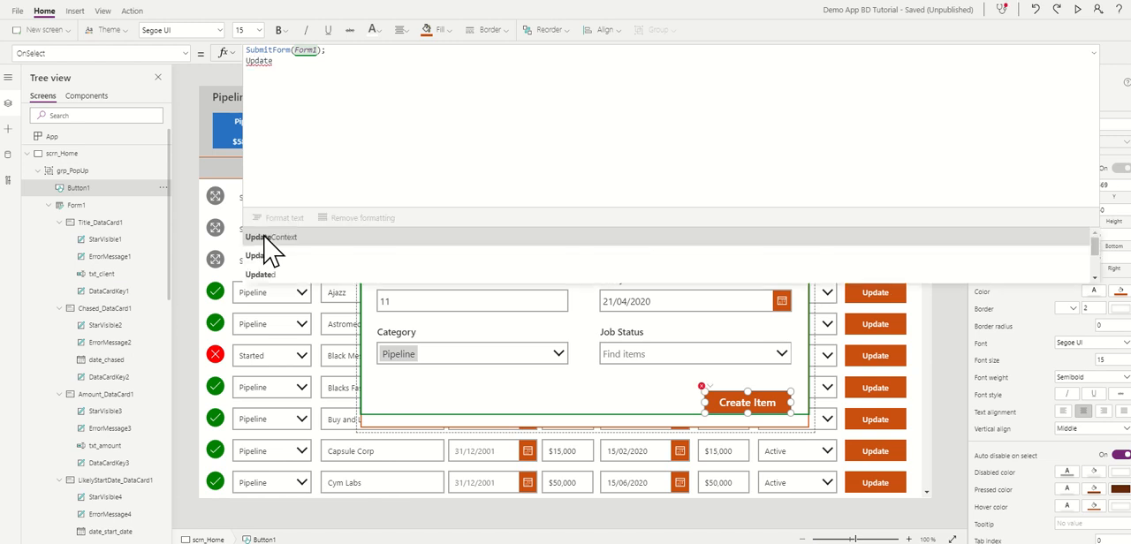
{"action": "left_click", "coordinate": [265, 238]}
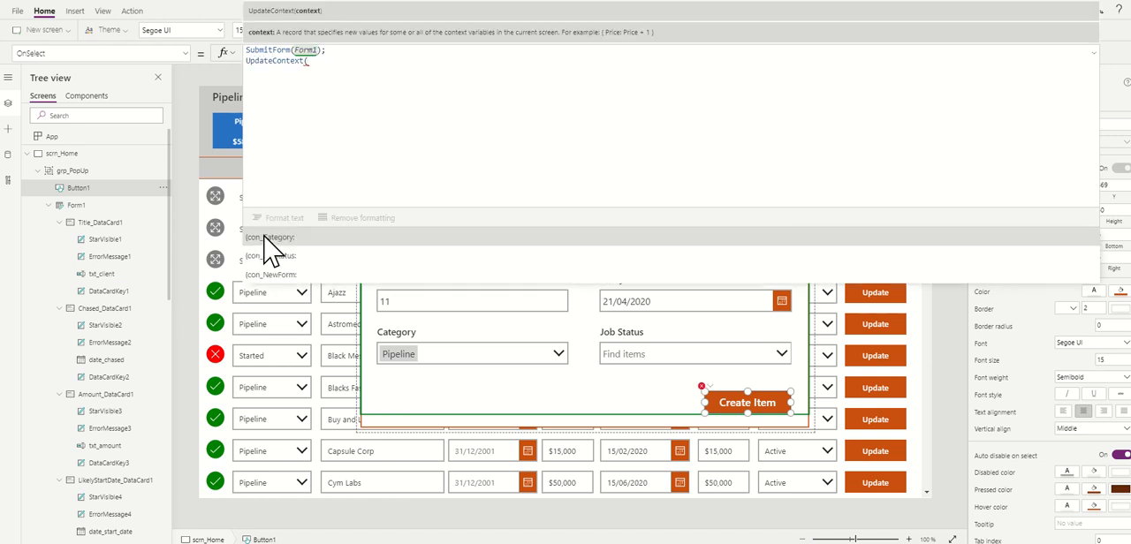
{"action": "left_click", "coordinate": [281, 275]}
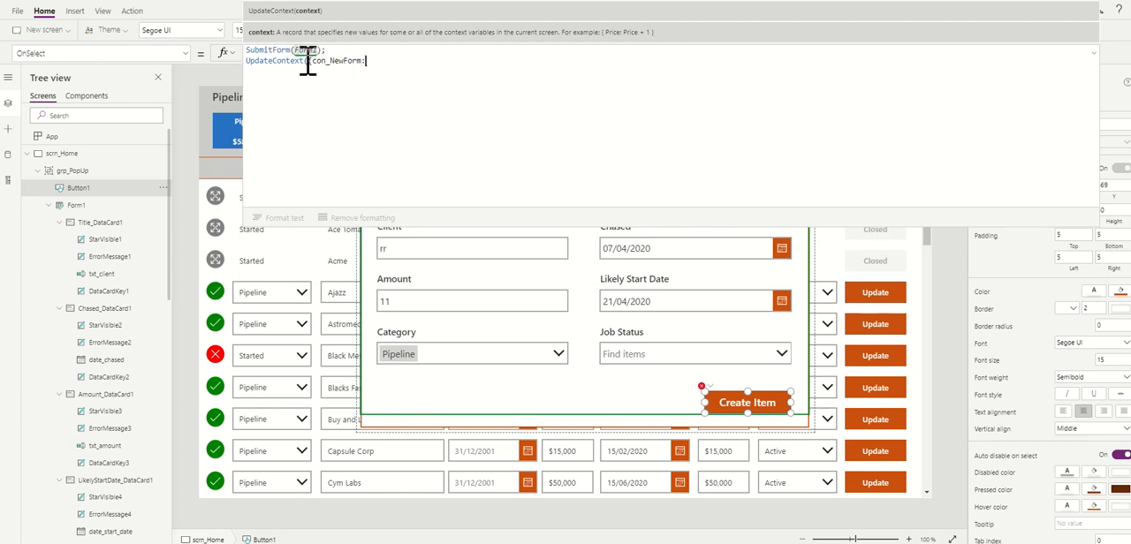
{"action": "type", "text": "false"}
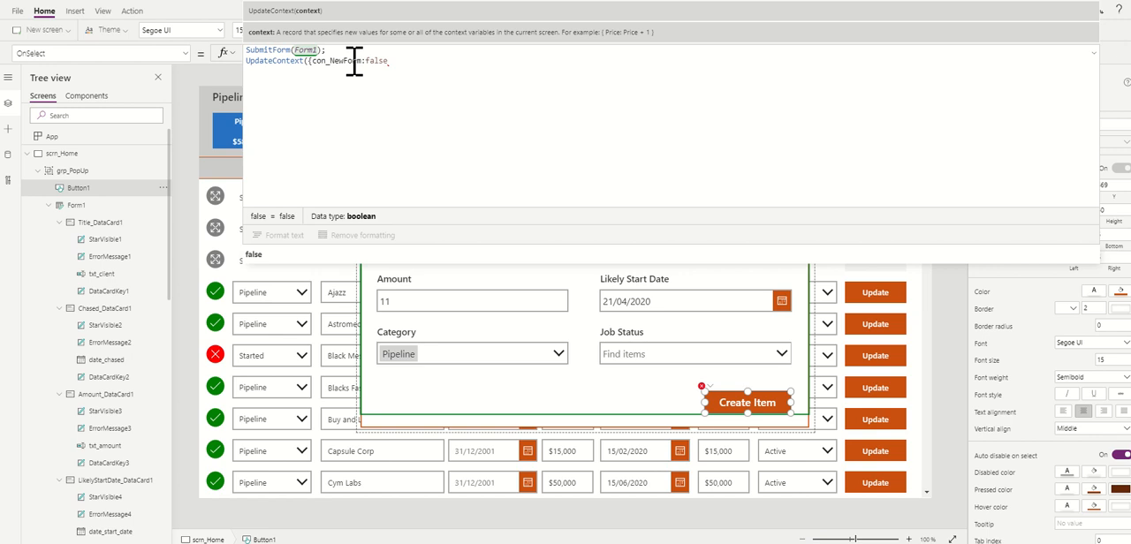
{"action": "type", "text": "})}"}
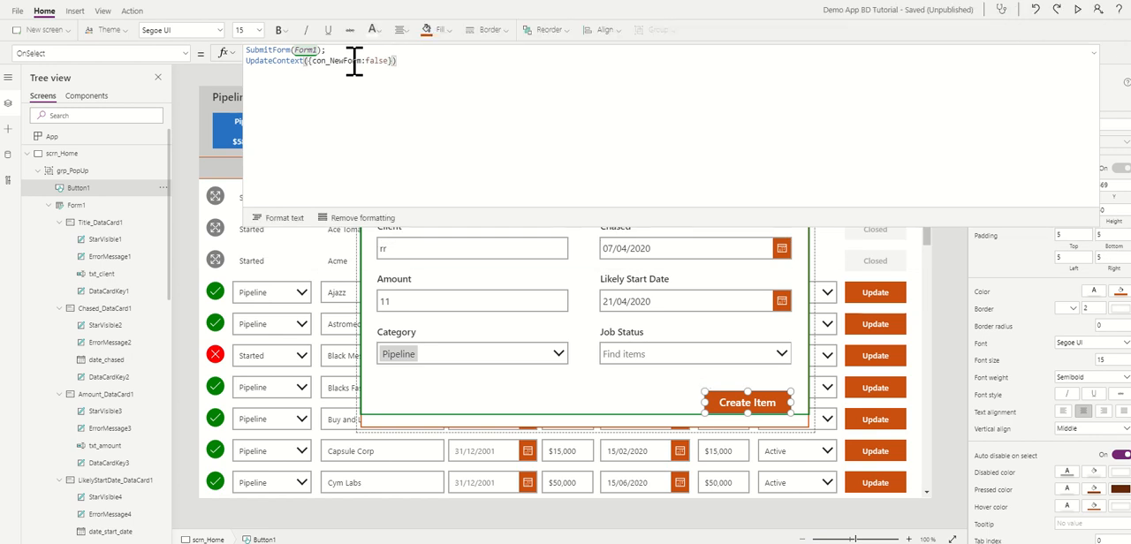
{"action": "type", "text": ";"}
{"action": "key", "text": "shift+Return"}
Step: Add the line ClearCollect(myPipeline, BDPipeline); to reload the myPipeline collection from the BDPipeline data source
{"action": "type", "text": "Cl"}
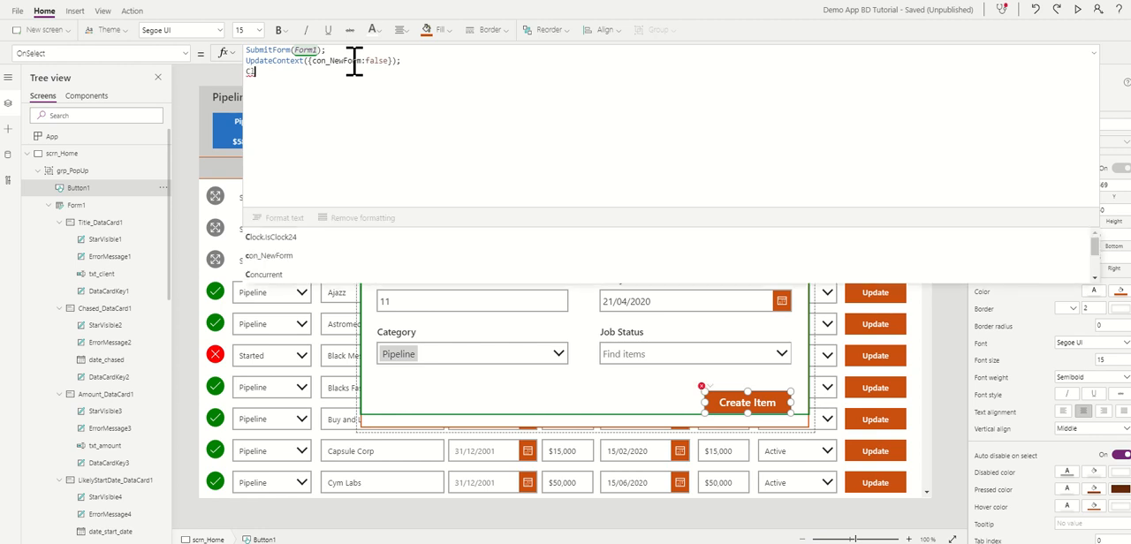
{"action": "type", "text": "ear"}
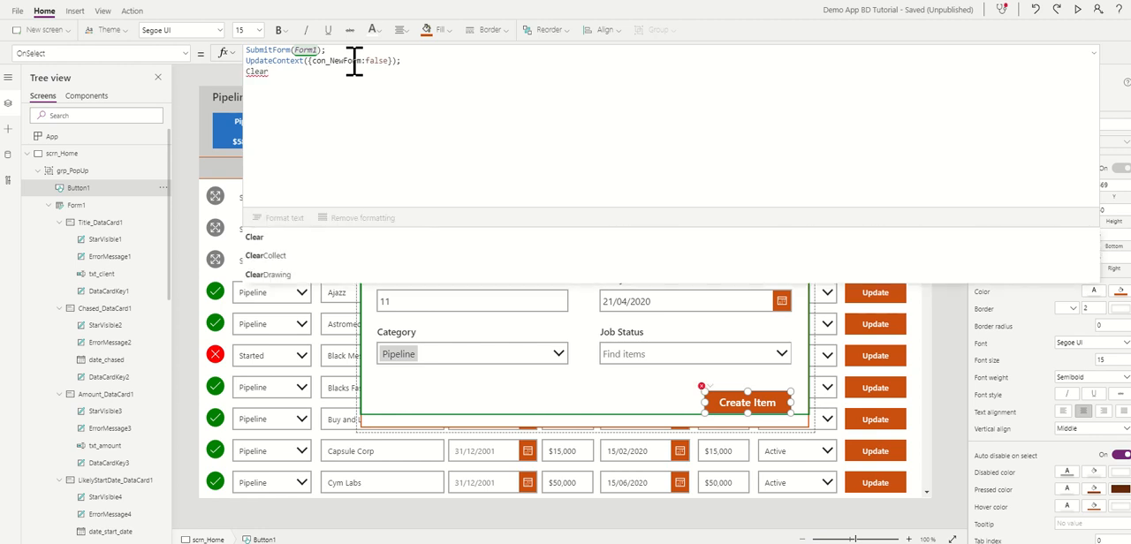
{"action": "left_click", "coordinate": [265, 255]}
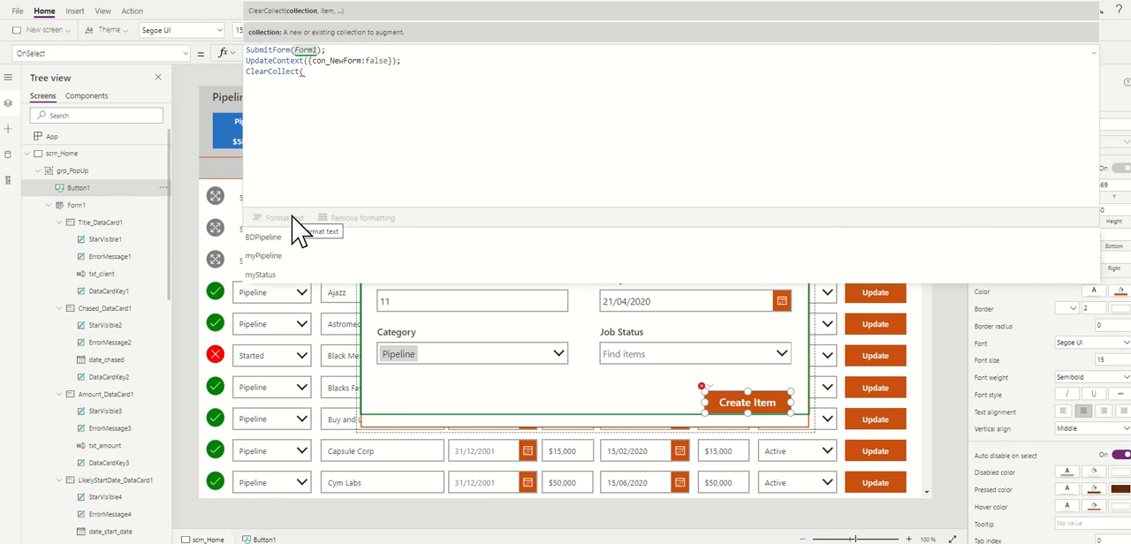
{"action": "left_click", "coordinate": [264, 255]}
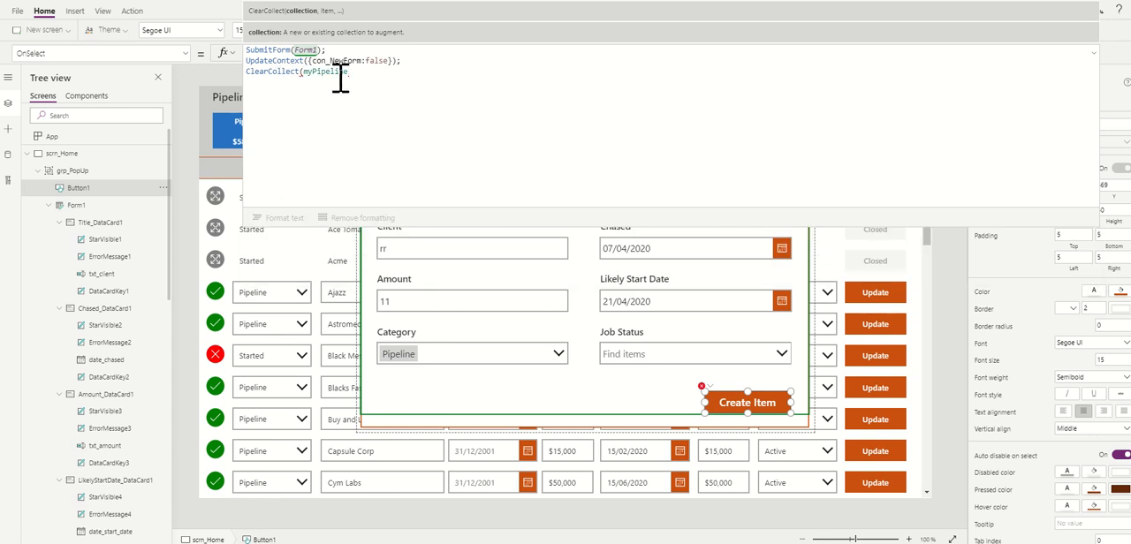
{"action": "type", "text": ","}
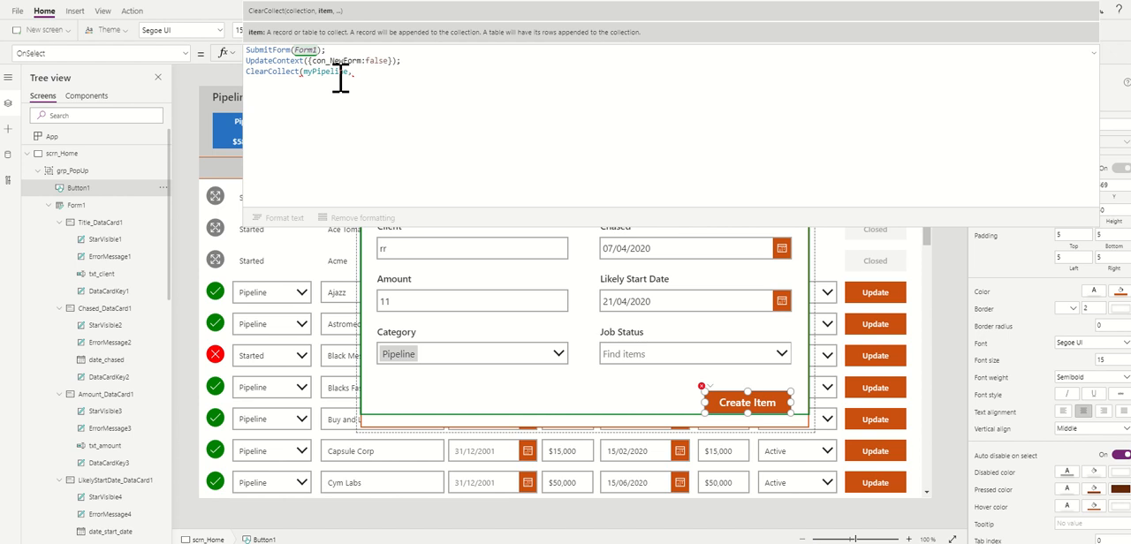
{"action": "type", "text": " BD"}
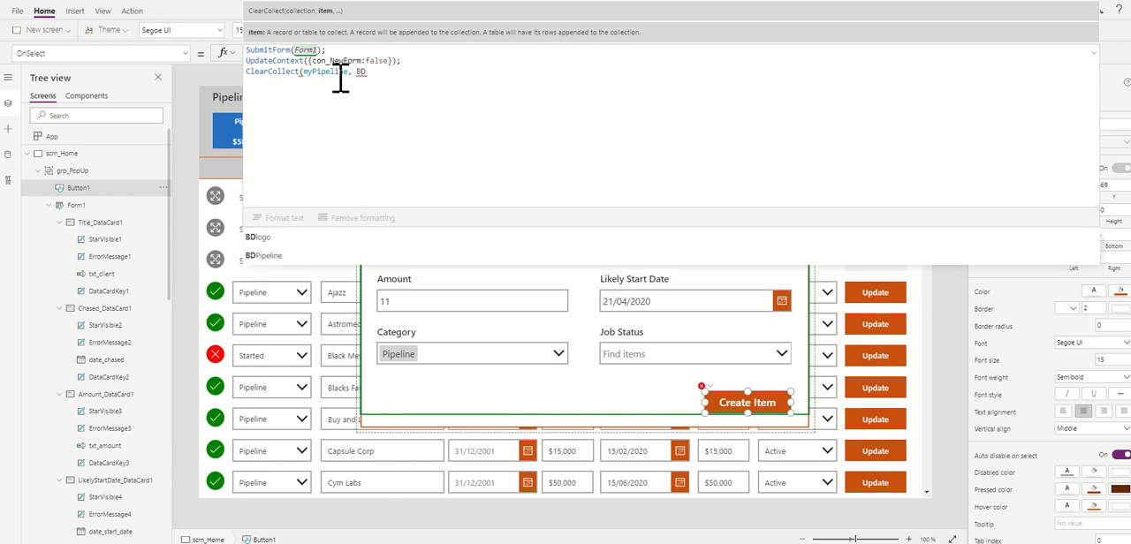
{"action": "left_click", "coordinate": [270, 256]}
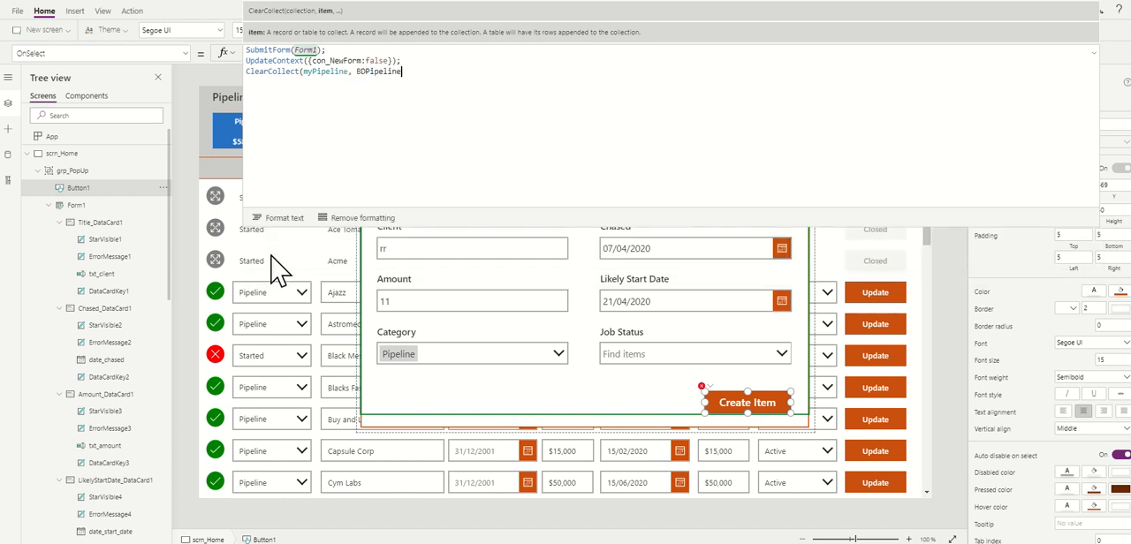
{"action": "type", "text": ")"}
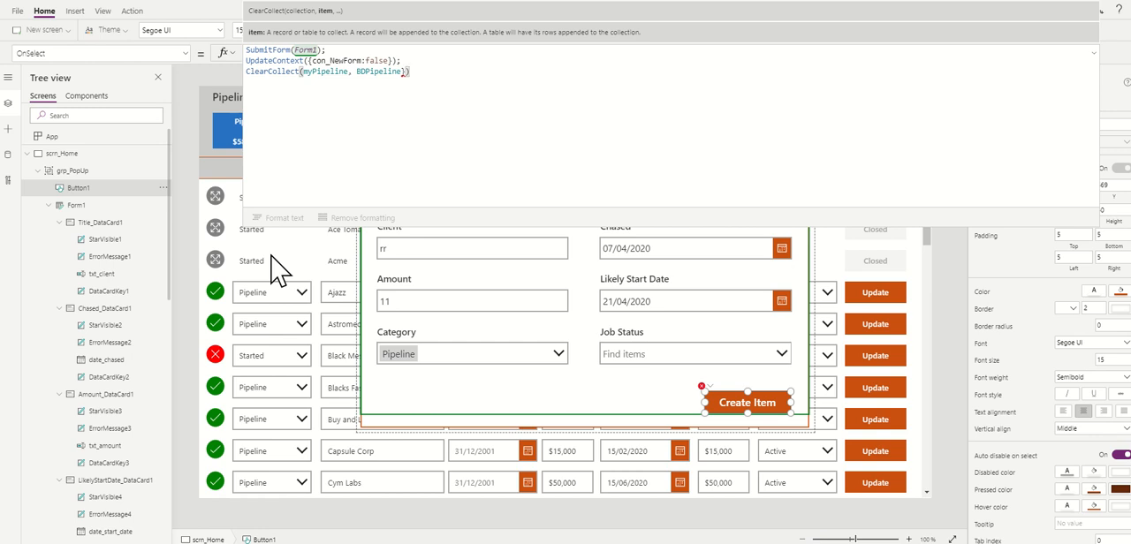
{"action": "type", "text": ";"}
{"action": "key", "text": "BackSpace"}
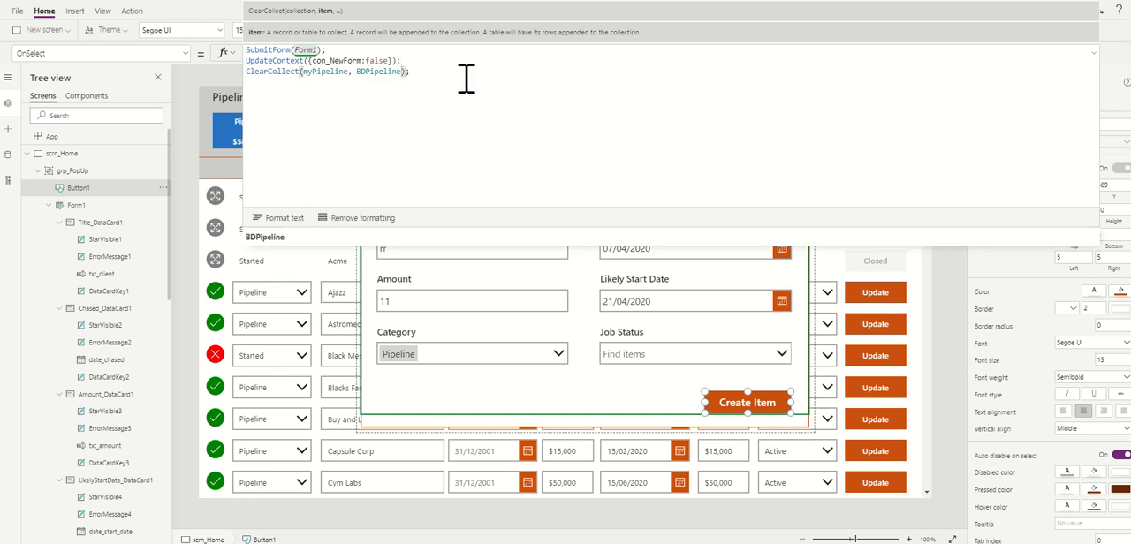
{"action": "left_click", "coordinate": [431, 74]}
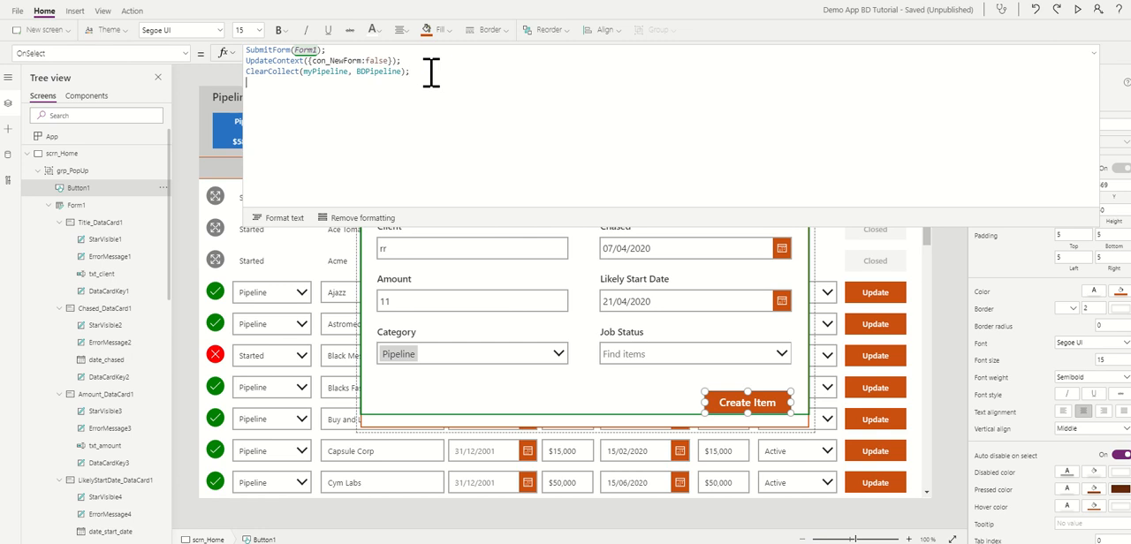
Step: Finish the OnSelect formula with ResetForm(Form1) and collapse the expanded formula editor
{"action": "type", "text": "Reset"}
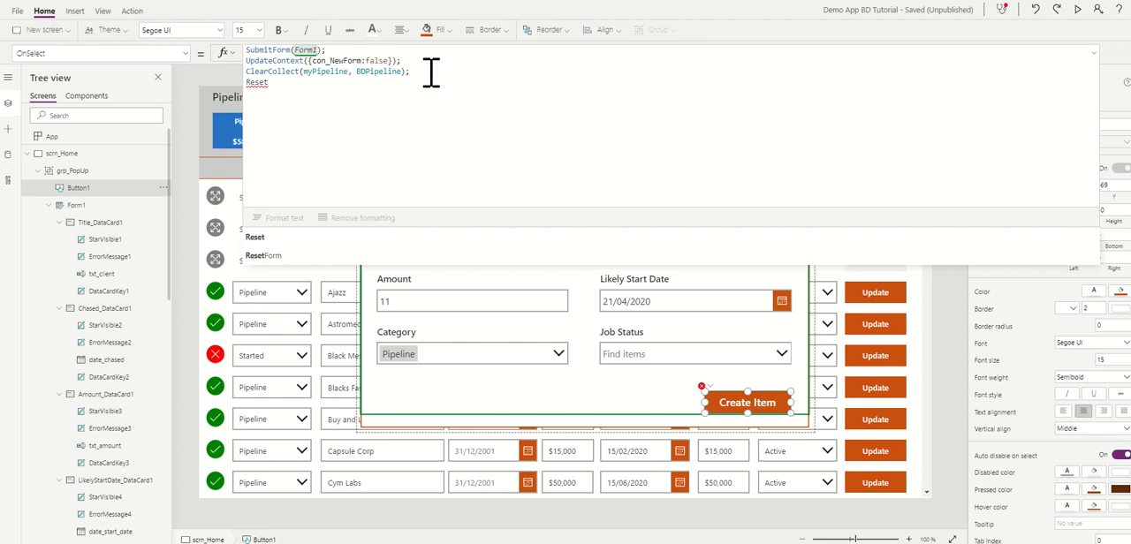
{"action": "left_click", "coordinate": [285, 255]}
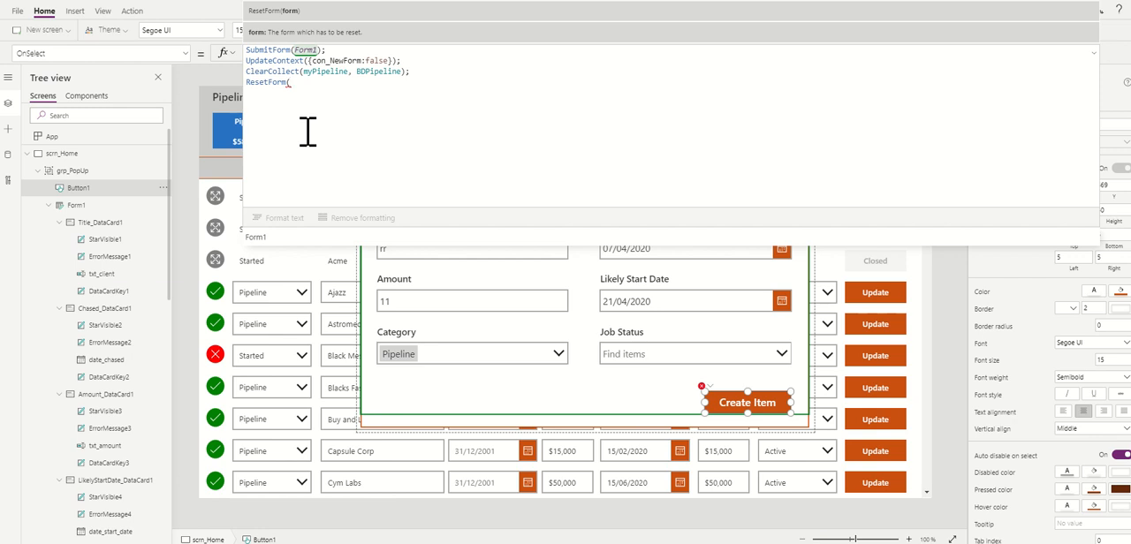
{"action": "type", "text": "orm"}
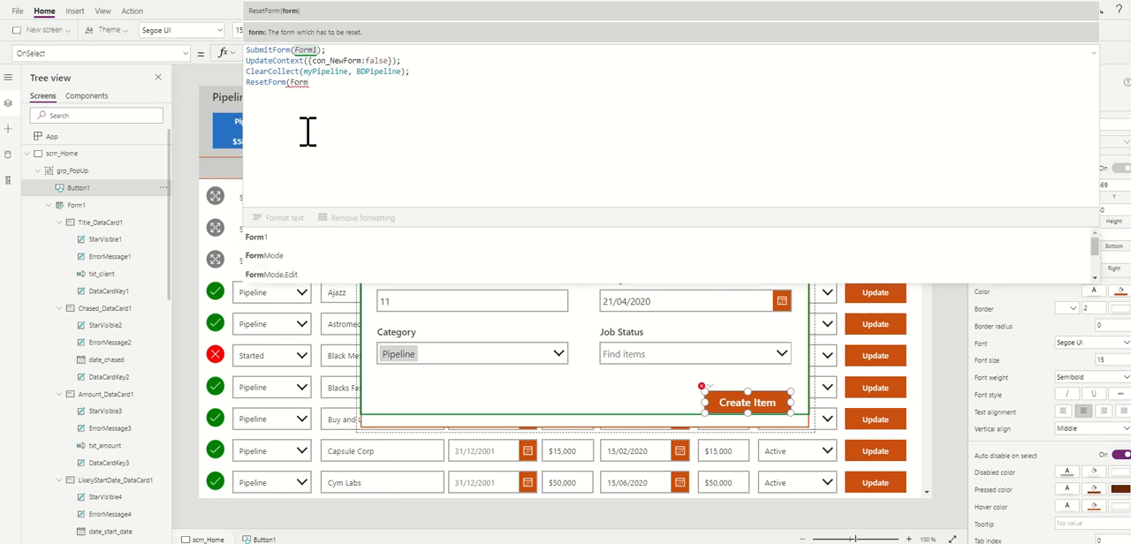
{"action": "type", "text": "1)"}
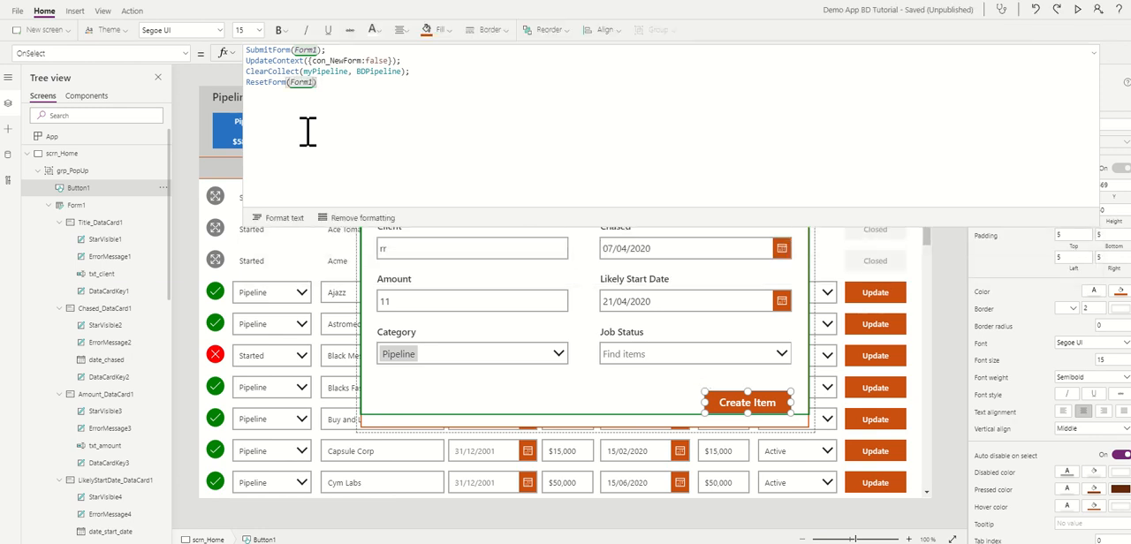
{"action": "left_click", "coordinate": [1095, 58]}
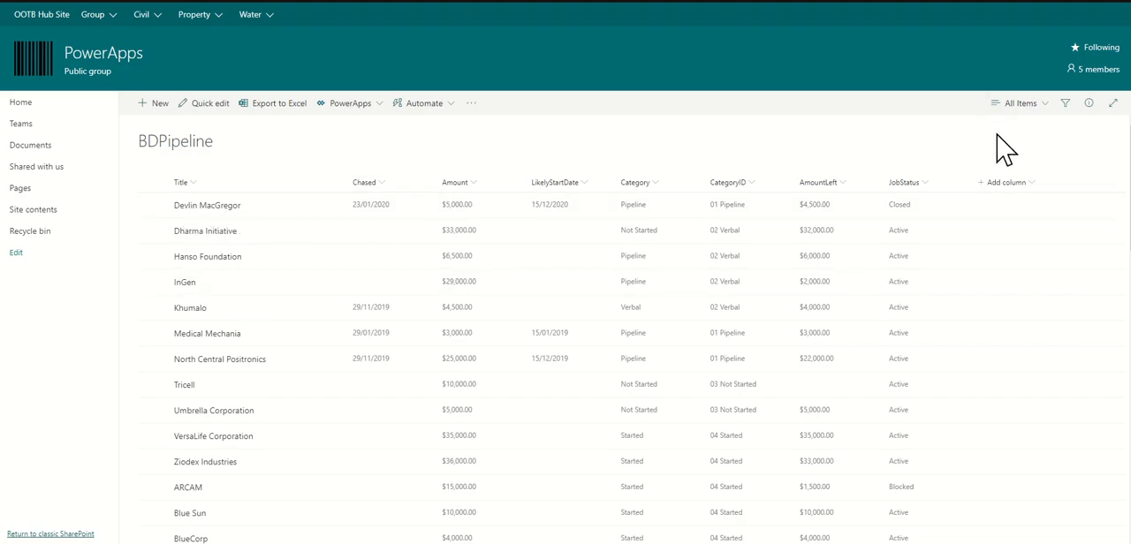
{"action": "left_click", "coordinate": [195, 182]}
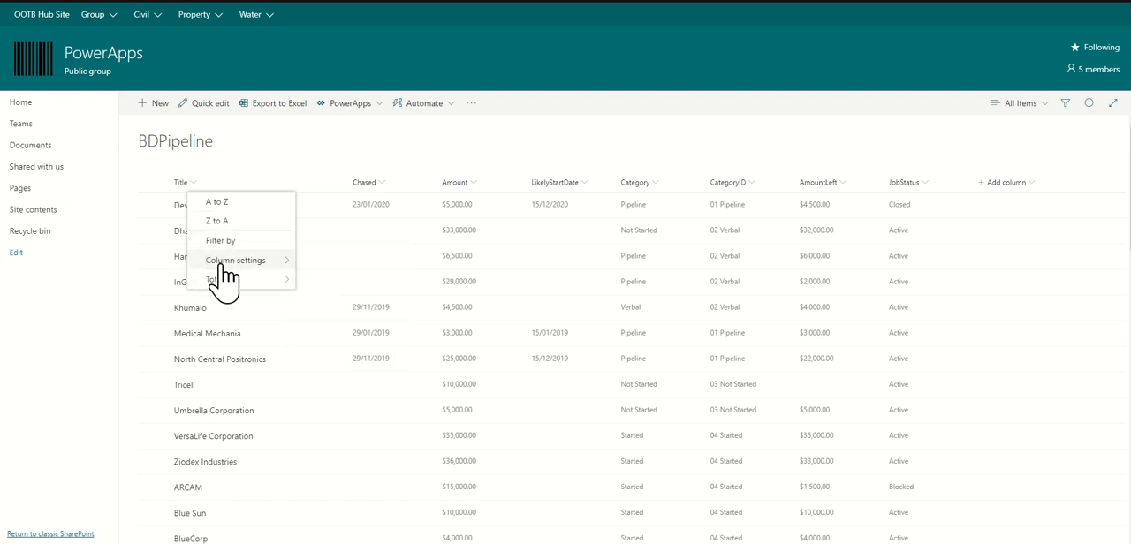
{"action": "mouse_move", "coordinate": [250, 274]}
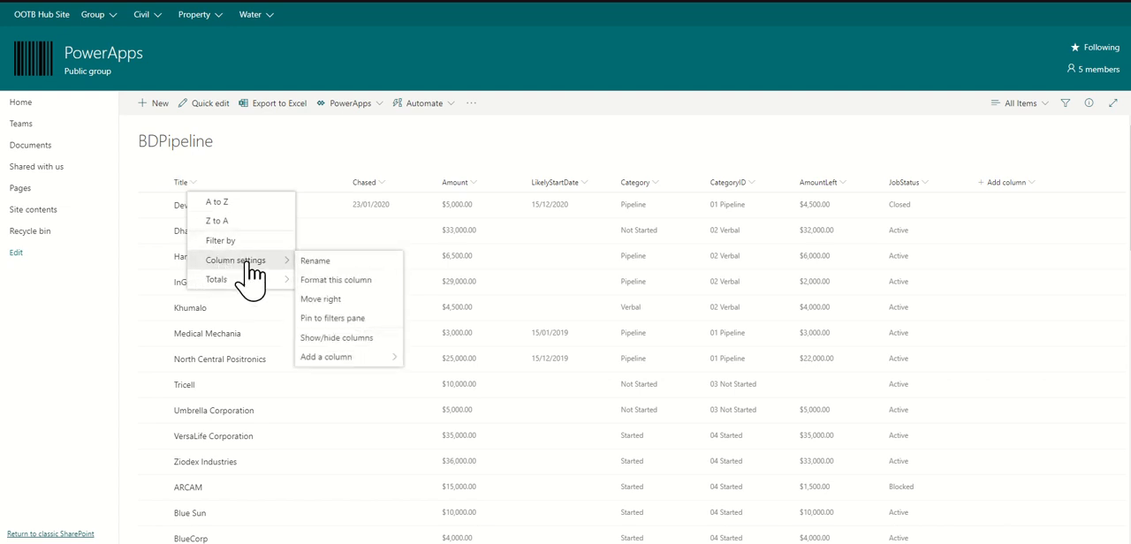
{"action": "left_click", "coordinate": [337, 341]}
{"action": "left_click", "coordinate": [424, 314]}
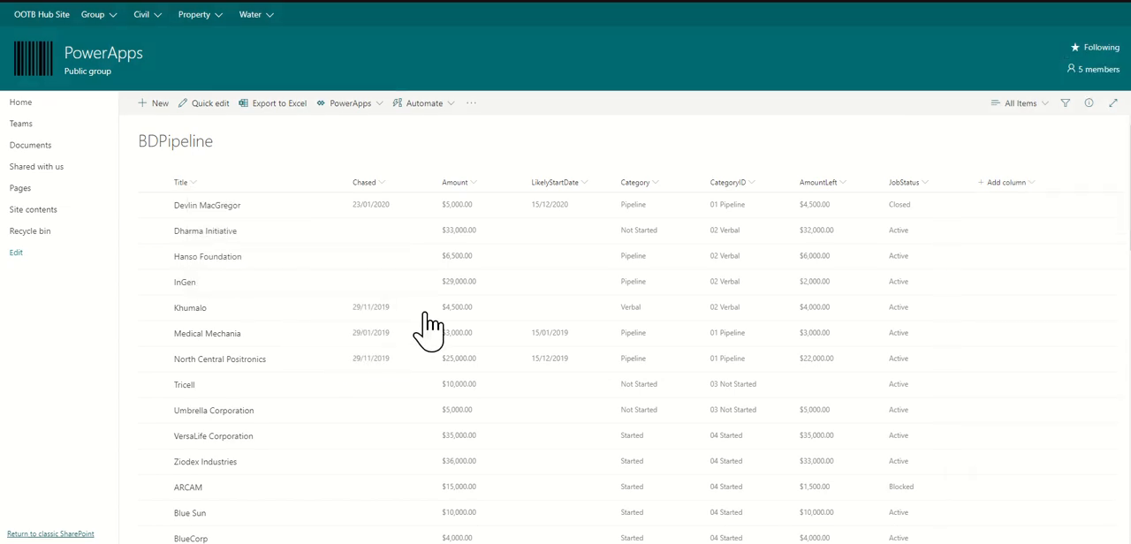
Step: In the BDPipeline SharePoint list, show the ID column, place it first before Title, and apply the view change
{"action": "left_click", "coordinate": [189, 183]}
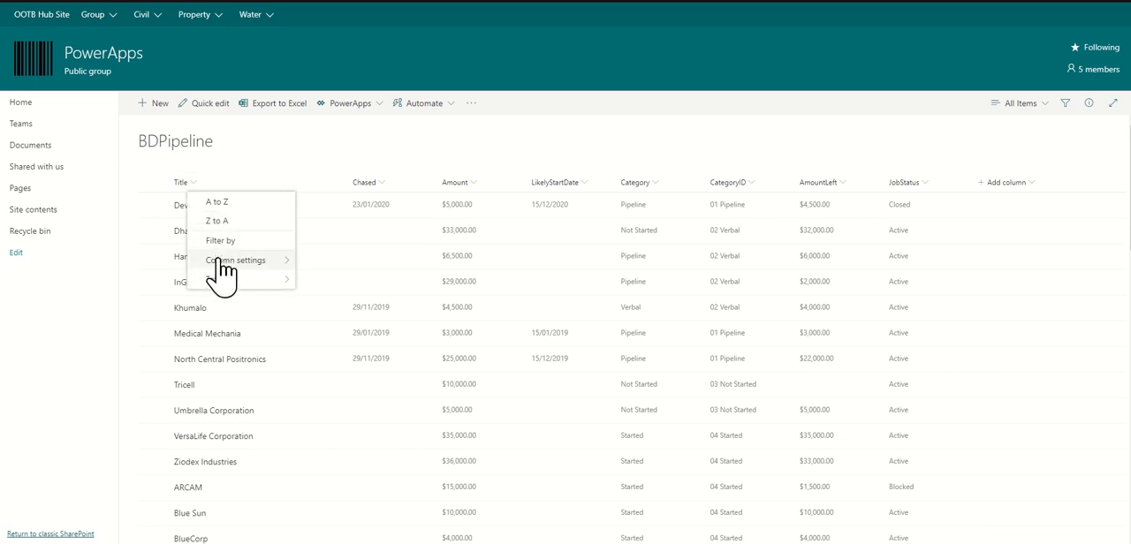
{"action": "mouse_move", "coordinate": [227, 263]}
{"action": "left_click", "coordinate": [332, 338]}
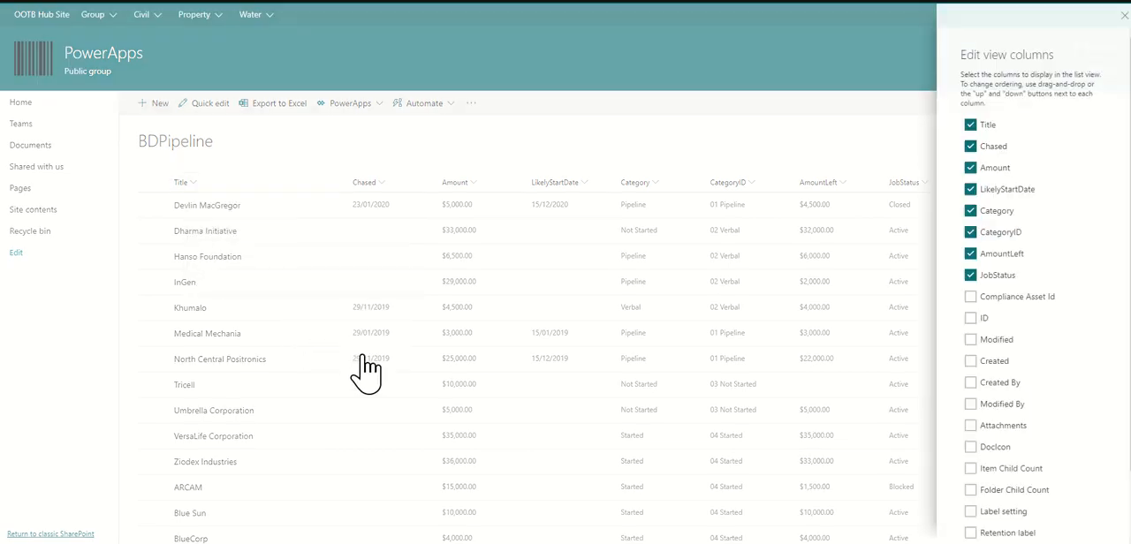
{"action": "left_click", "coordinate": [971, 318]}
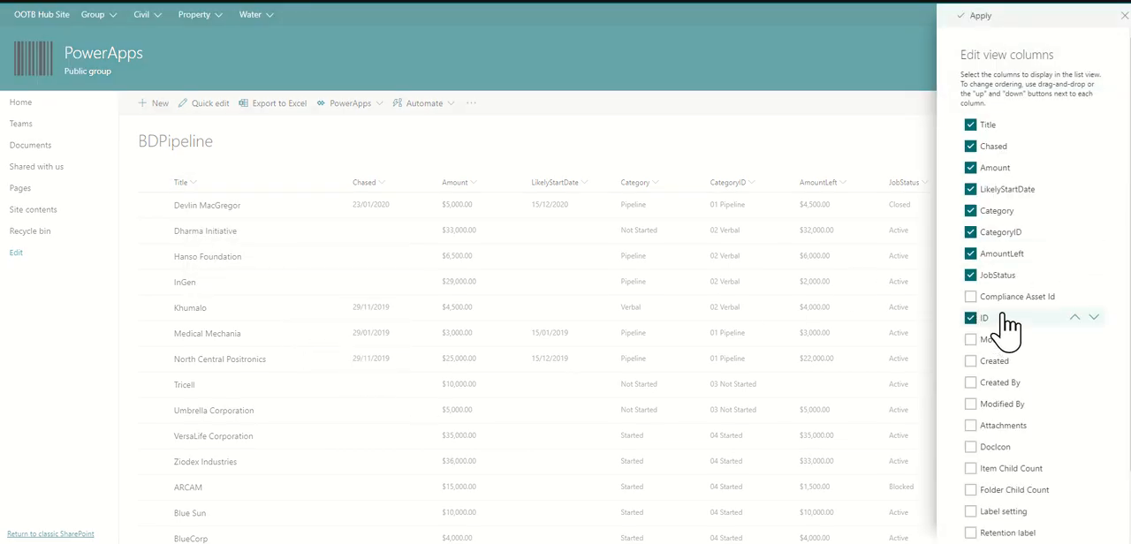
{"action": "left_click_drag", "start_coordinate": [1003, 327], "coordinate": [1010, 131]}
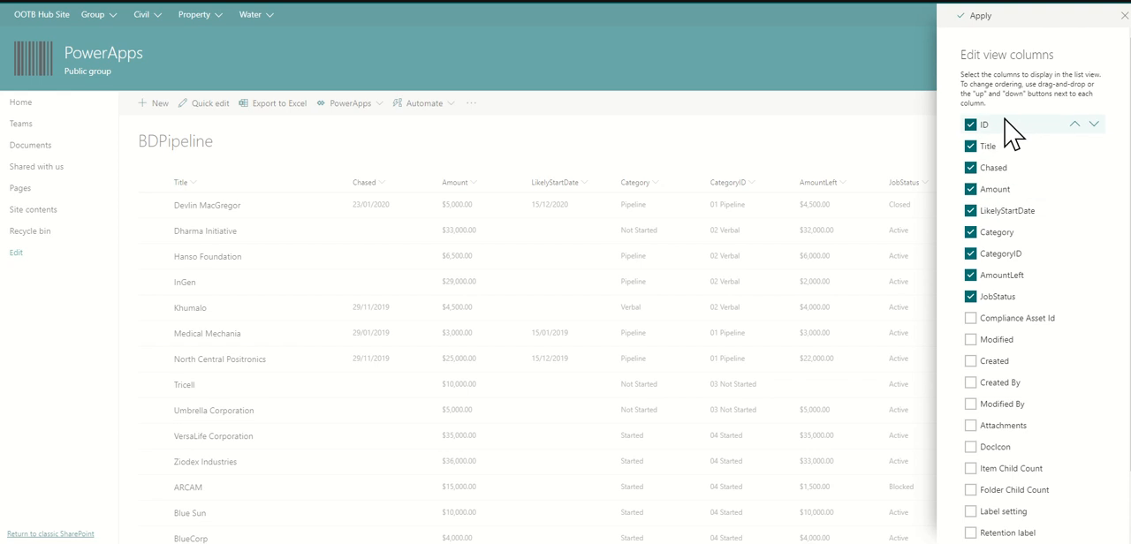
{"action": "left_click", "coordinate": [979, 17]}
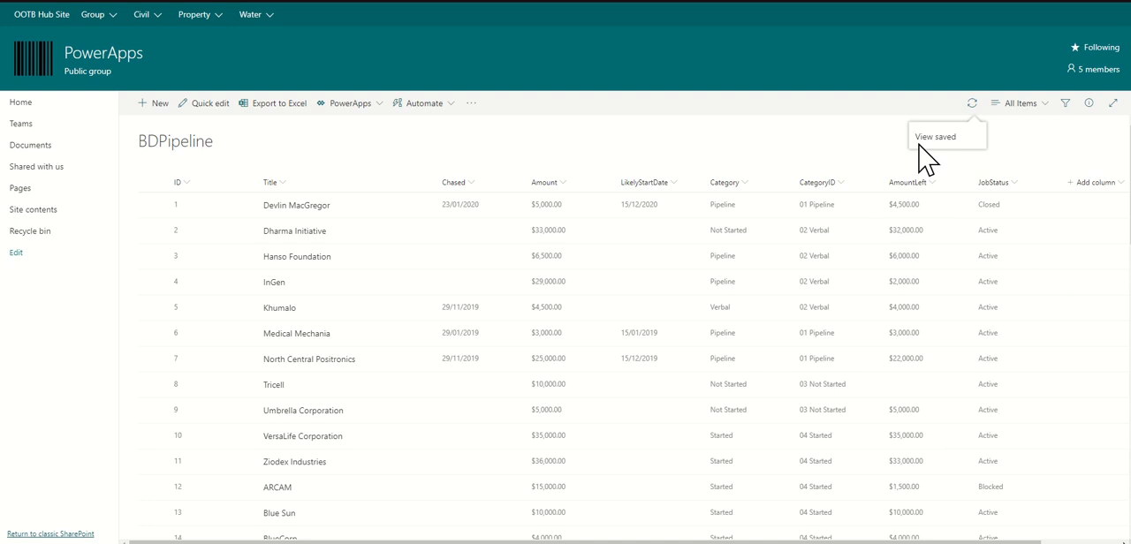
Step: Sort the BDPipeline list by the ID column from larger to smaller
{"action": "left_click", "coordinate": [190, 182]}
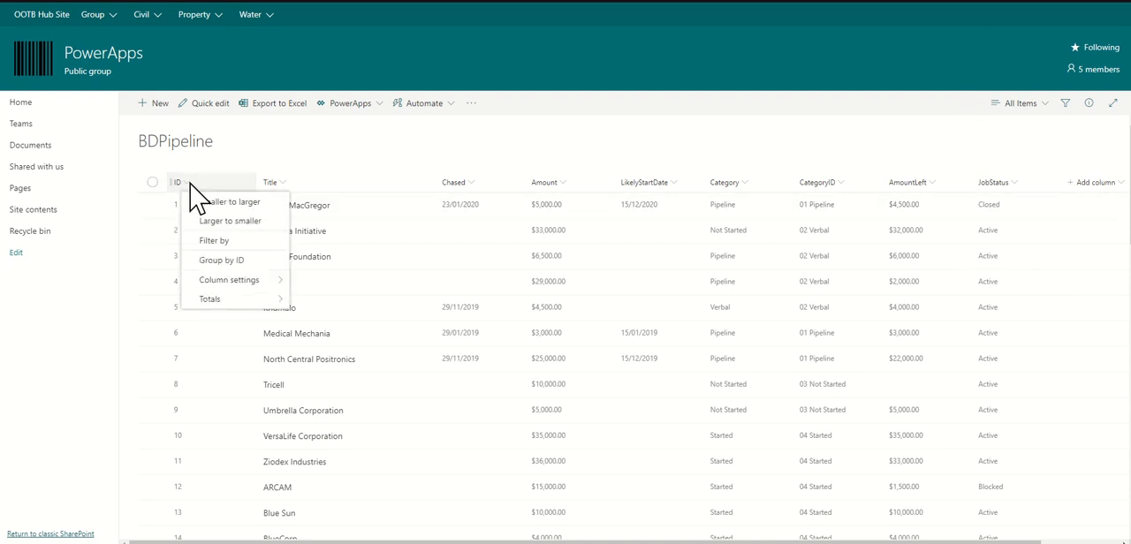
{"action": "mouse_move", "coordinate": [229, 280]}
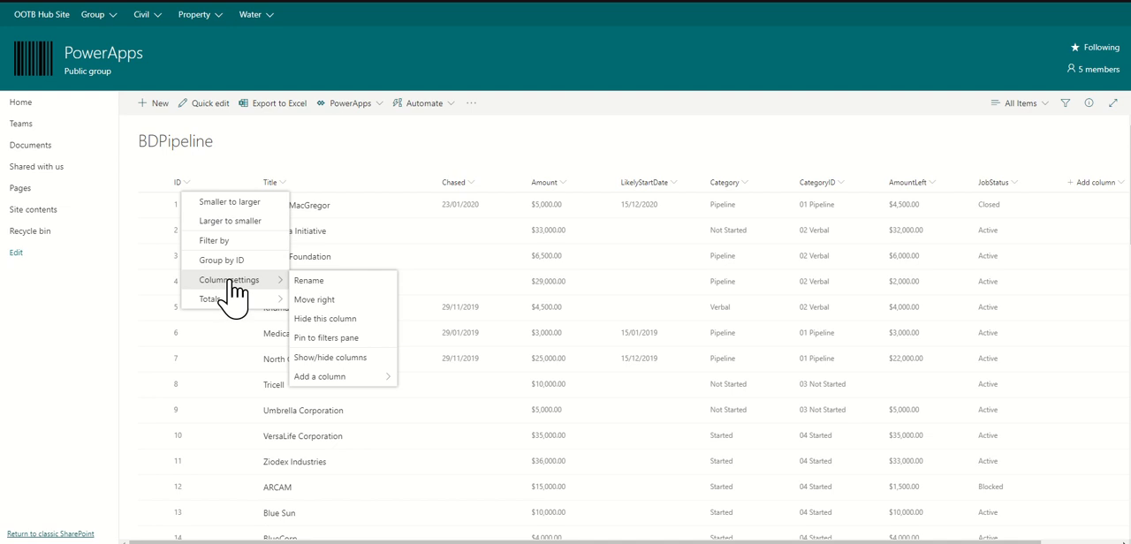
{"action": "left_click", "coordinate": [221, 223]}
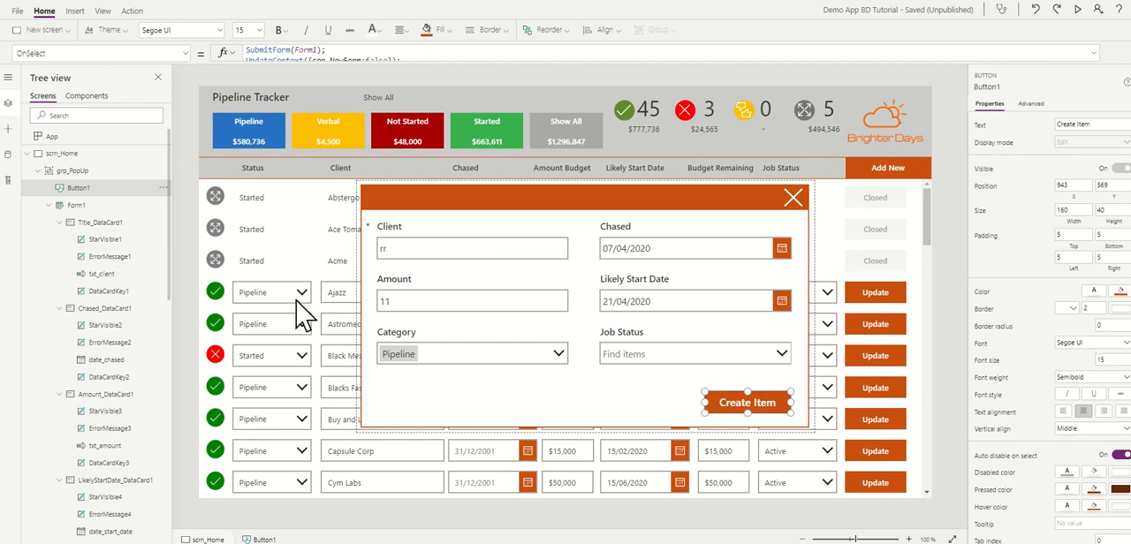
Step: Switch to Power Apps, preview the app, set Client to aardvark holdings and Job Status to Active in the popup, and create the item
{"action": "left_click", "coordinate": [1077, 10]}
{"action": "double_click", "coordinate": [380, 248]}
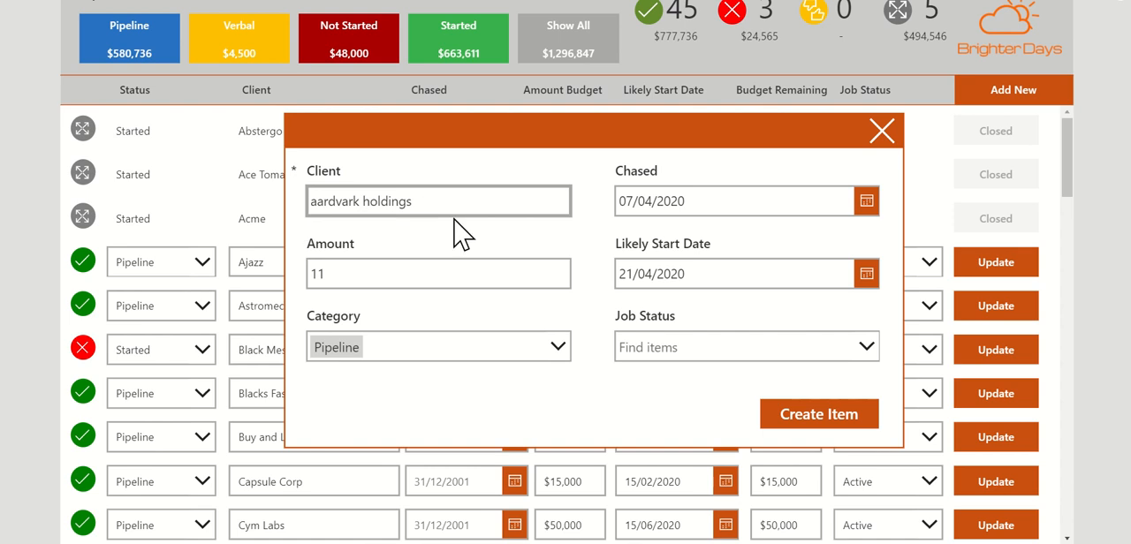
{"action": "left_click", "coordinate": [663, 356]}
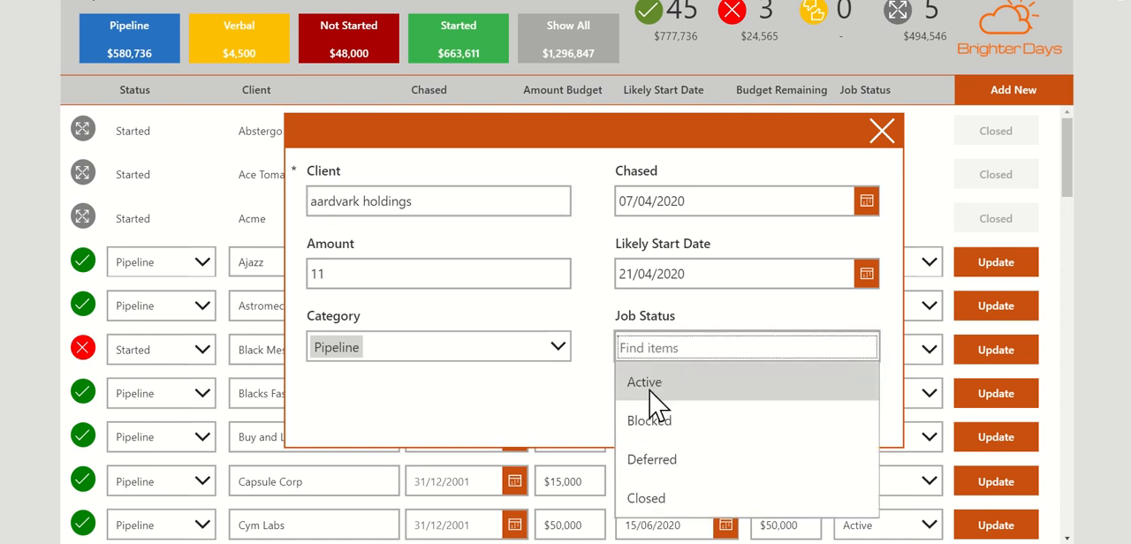
{"action": "left_click", "coordinate": [644, 382]}
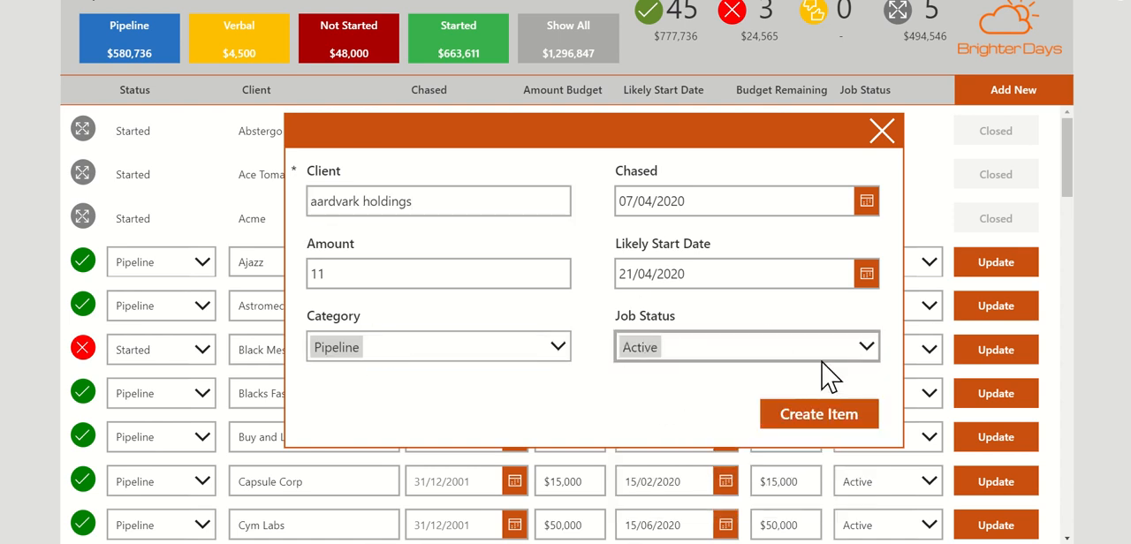
{"action": "left_click", "coordinate": [389, 277]}
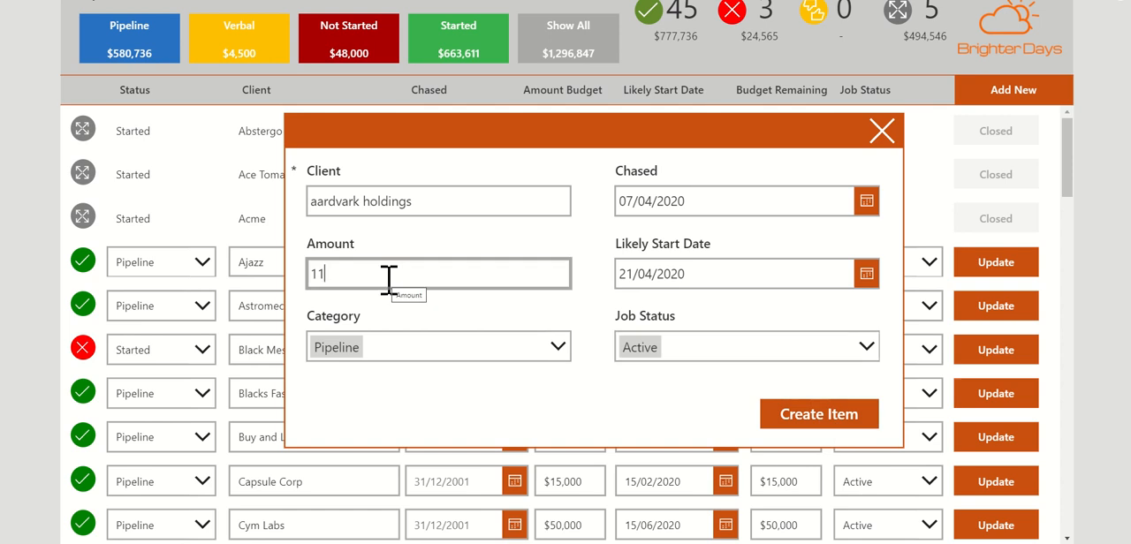
{"action": "left_click", "coordinate": [809, 418]}
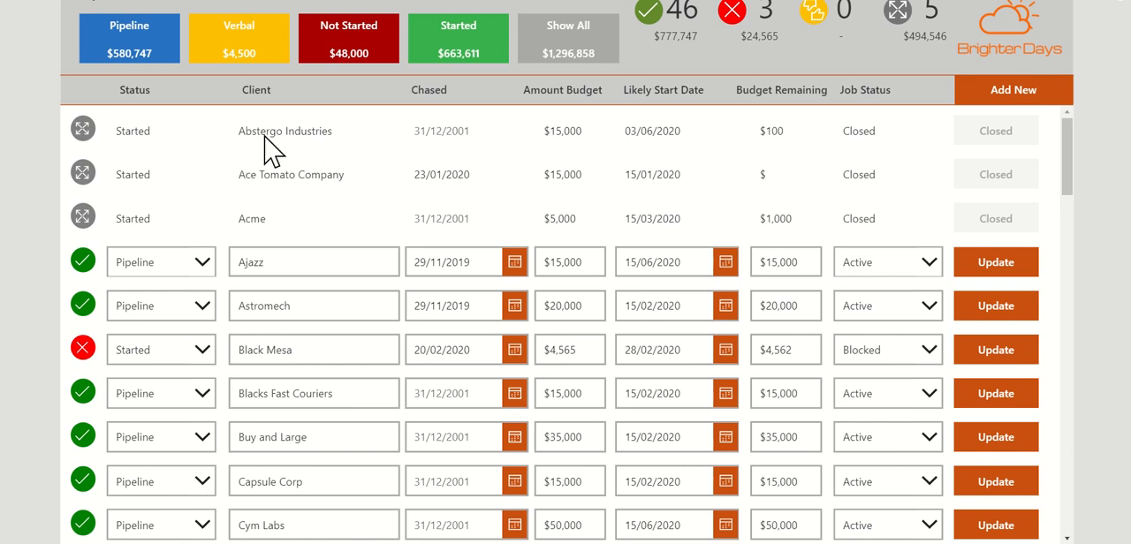
Step: Look through the whole pipeline gallery for the new aardvark holdings entry and return to the start of the list
{"action": "left_click_drag", "start_coordinate": [1069, 146], "coordinate": [1069, 252]}
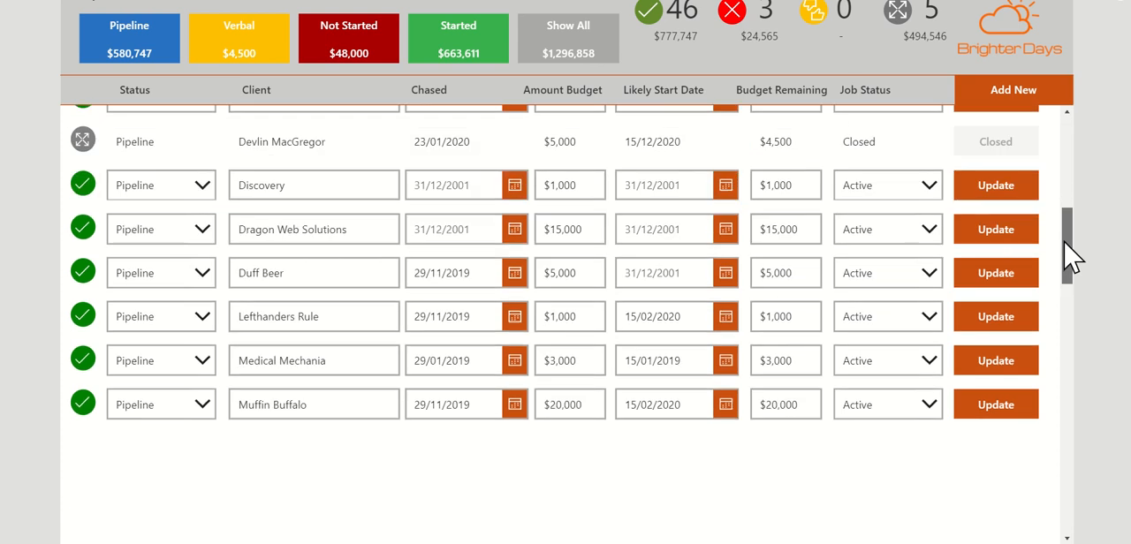
{"action": "left_click_drag", "start_coordinate": [1073, 318], "coordinate": [1075, 489]}
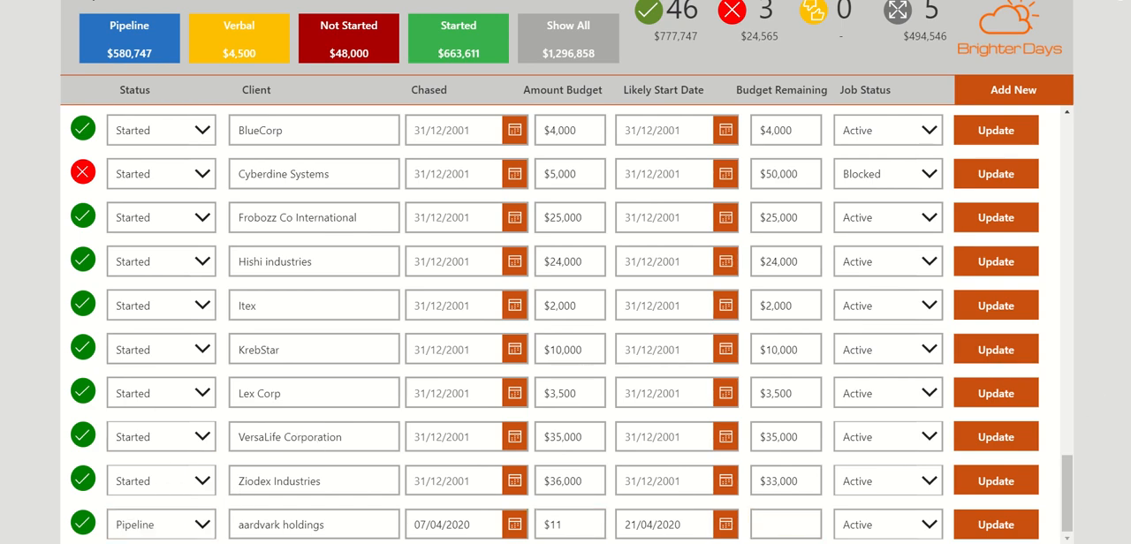
{"action": "left_click_drag", "start_coordinate": [1068, 513], "coordinate": [1086, 114]}
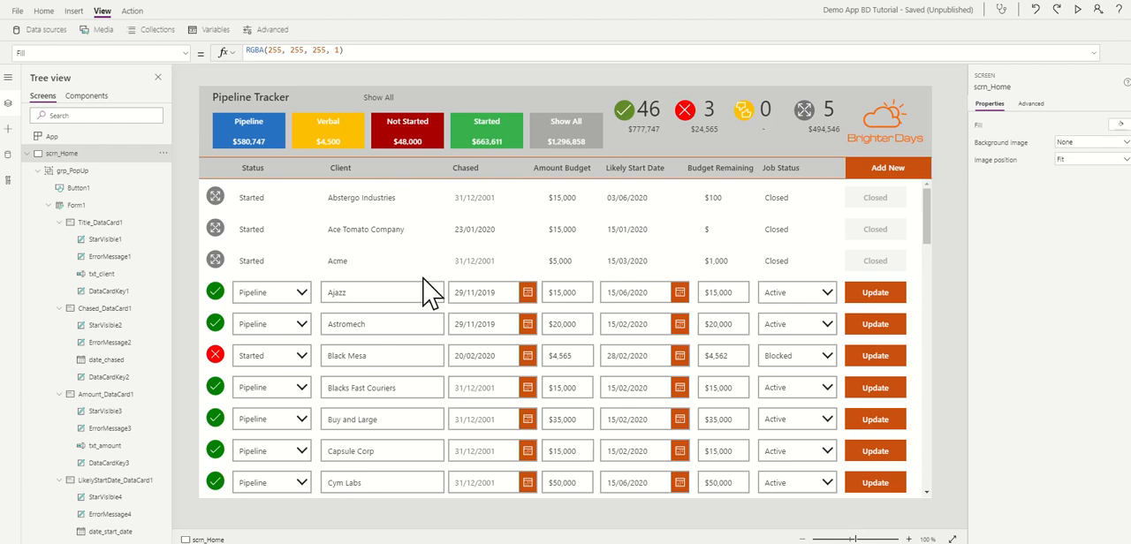
Step: Leave the preview and examine how the pipeline gallery's Items formula sorts its records
{"action": "left_click", "coordinate": [369, 241]}
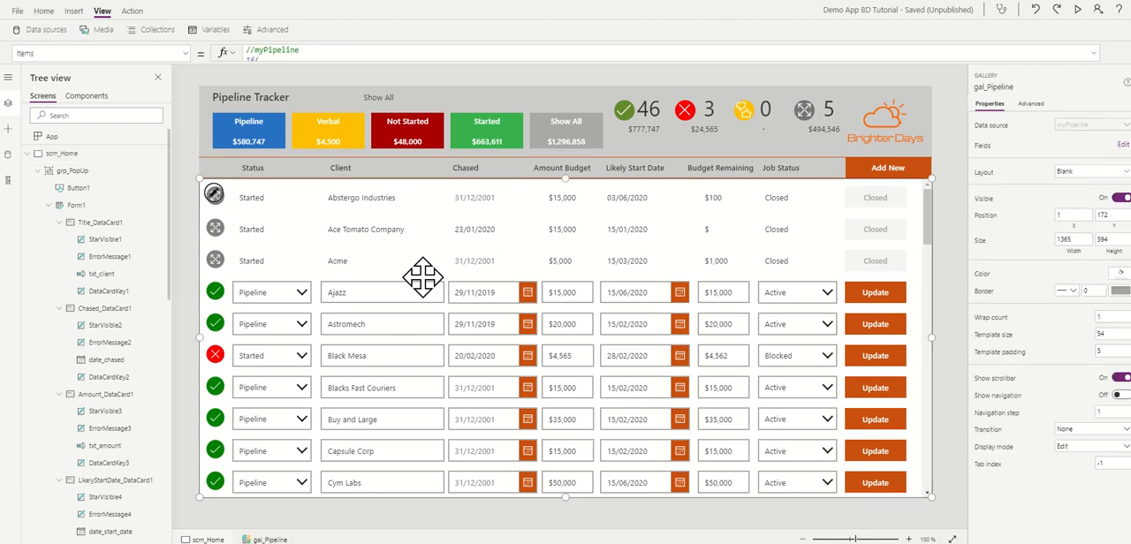
{"action": "left_click_drag", "start_coordinate": [439, 59], "coordinate": [412, 462]}
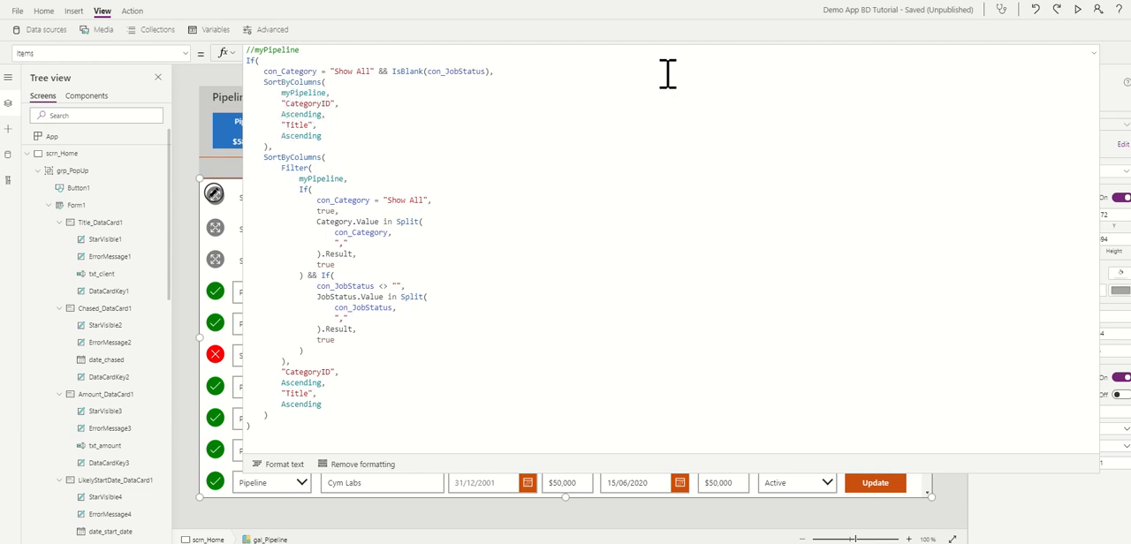
{"action": "left_click", "coordinate": [1093, 53]}
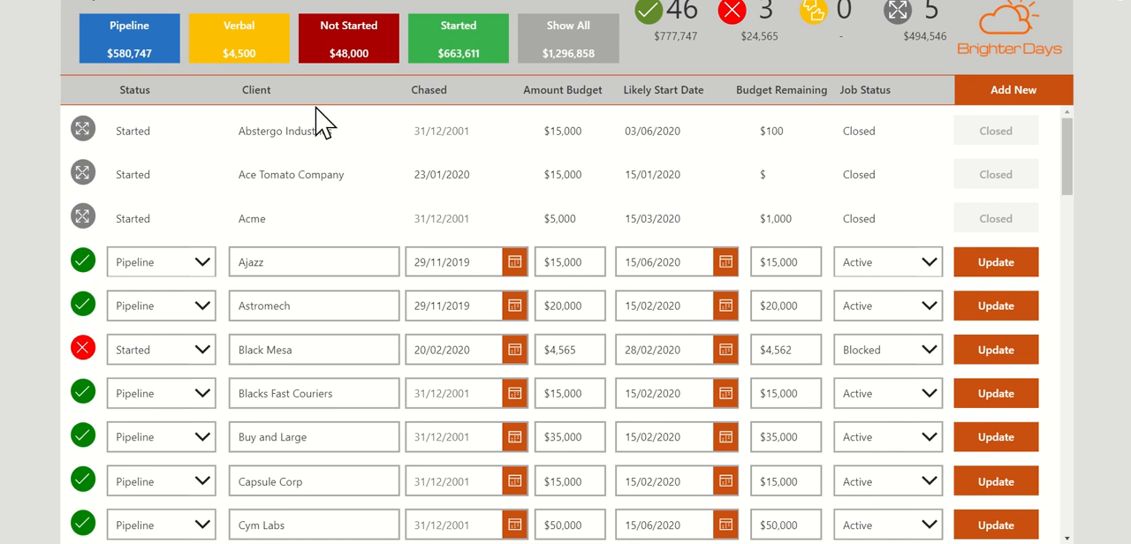
Step: Filter the previewed gallery to the Pipeline category, check where aardvark holdings is sorted, and exit the preview
{"action": "left_click", "coordinate": [172, 63]}
{"action": "scroll", "coordinate": [328, 206], "scroll_direction": "down", "scroll_amount": 3}
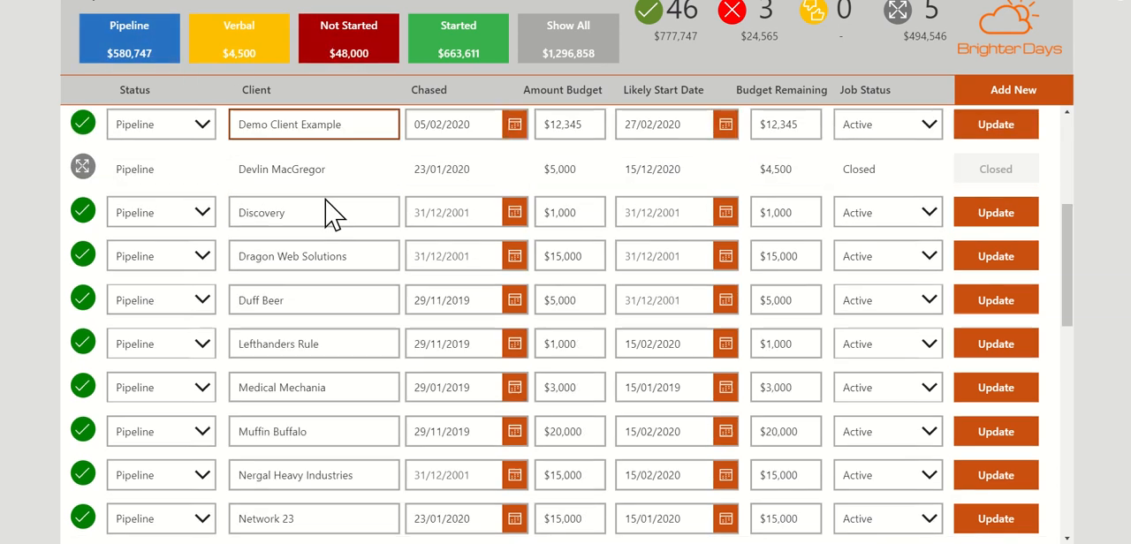
{"action": "scroll", "coordinate": [328, 209], "scroll_direction": "down", "scroll_amount": 5}
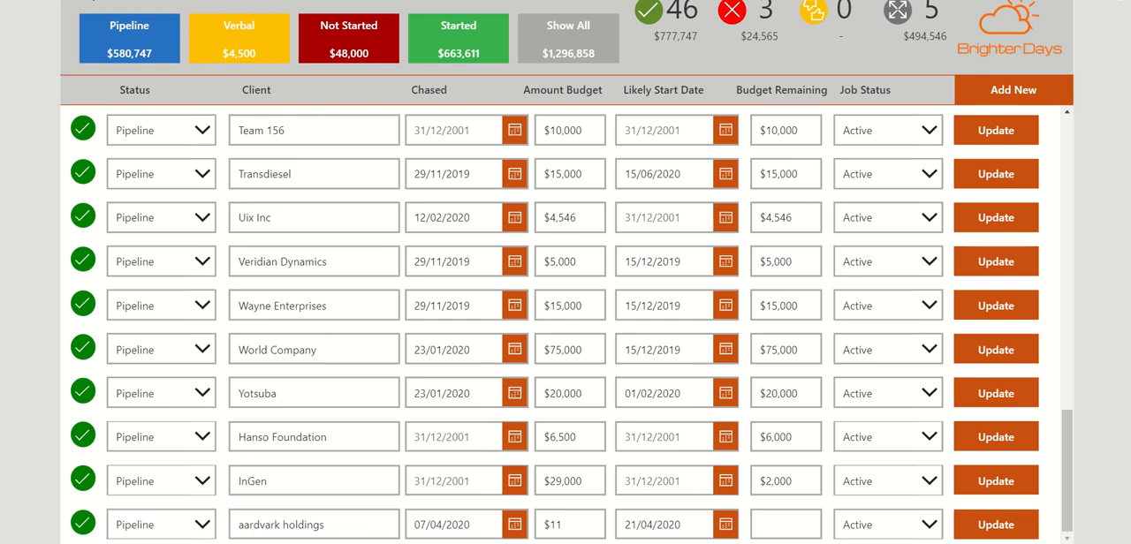
{"action": "key", "text": "Escape"}
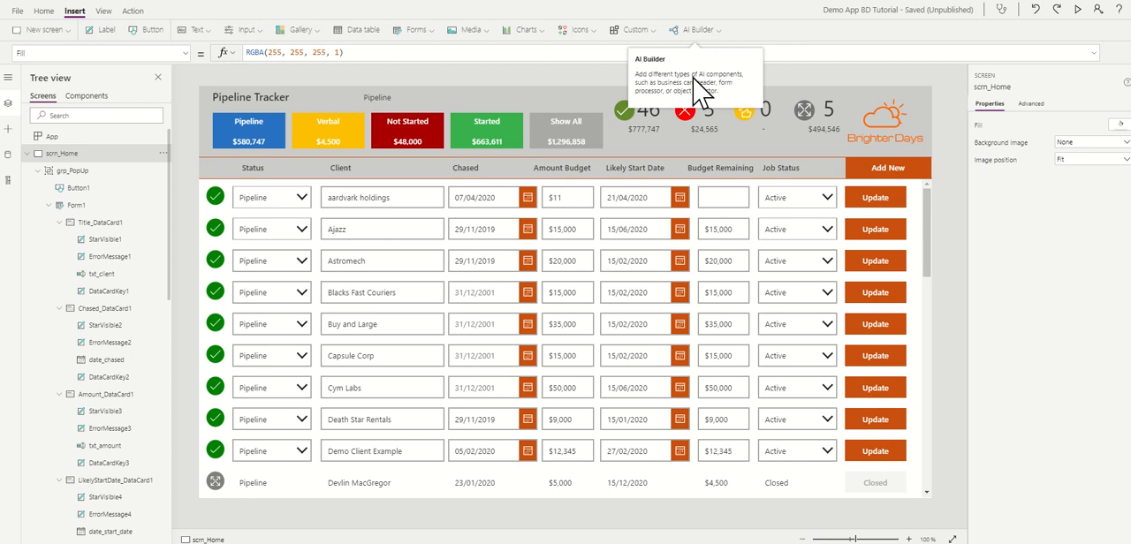
Step: Open the Add New popup in the editor and add the CategoryID field to Form1
{"action": "left_click", "coordinate": [914, 181], "text": "alt"}
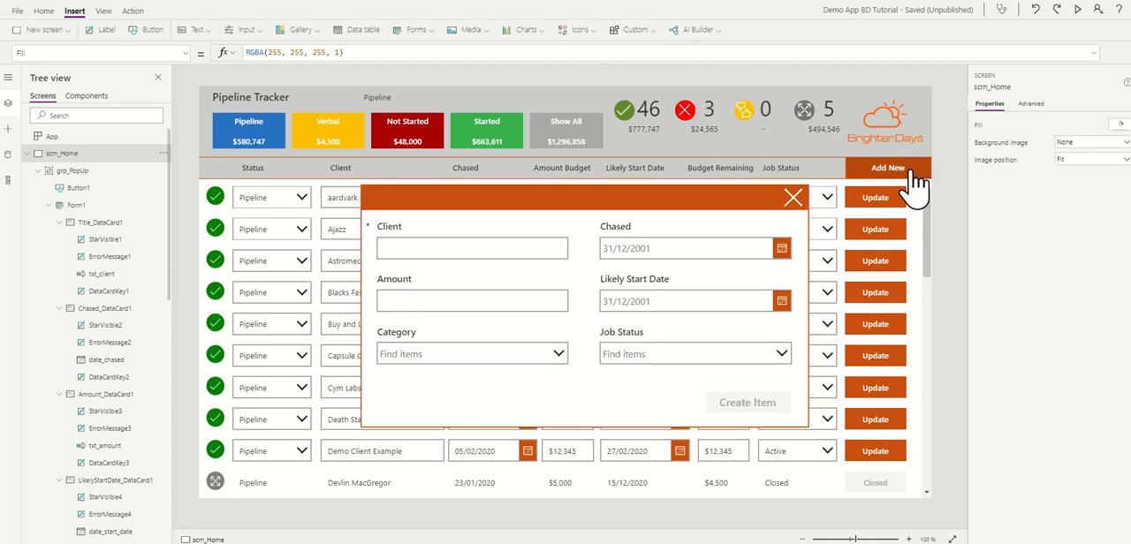
{"action": "left_click", "coordinate": [590, 352]}
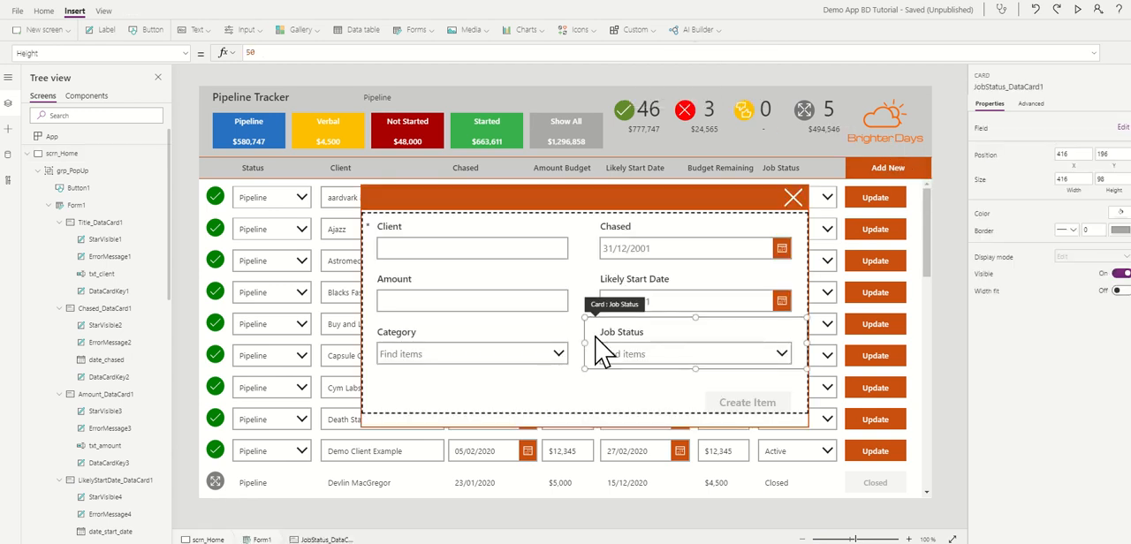
{"action": "left_click", "coordinate": [583, 399]}
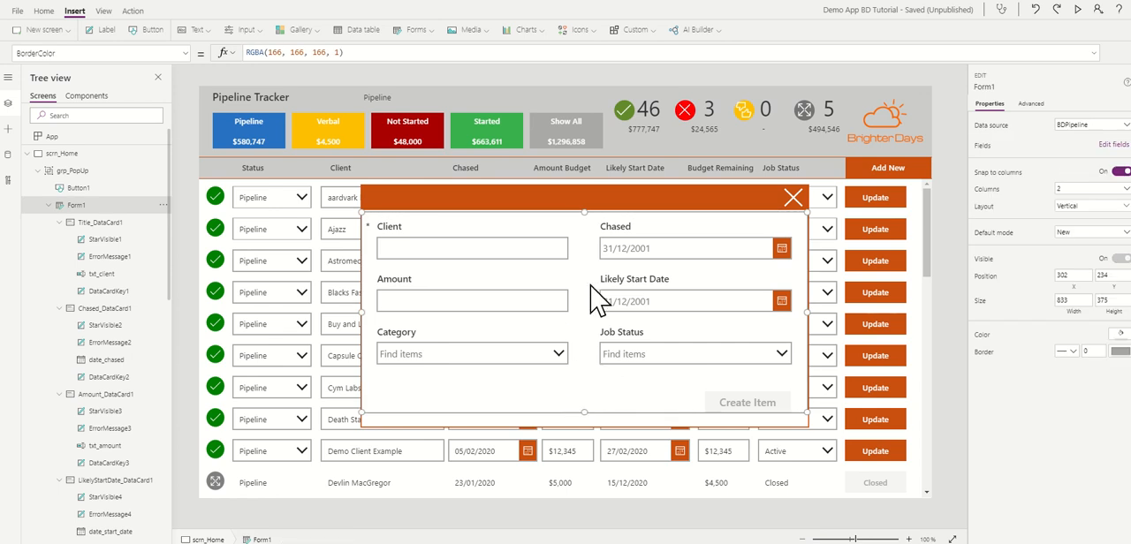
{"action": "left_click", "coordinate": [1104, 145]}
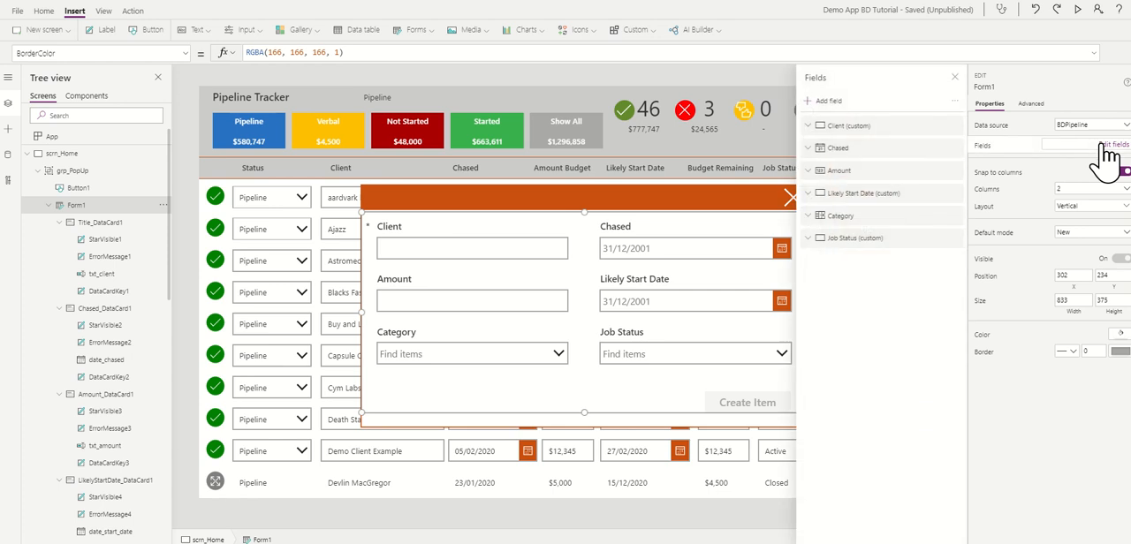
{"action": "left_click", "coordinate": [831, 104]}
{"action": "left_click", "coordinate": [820, 207]}
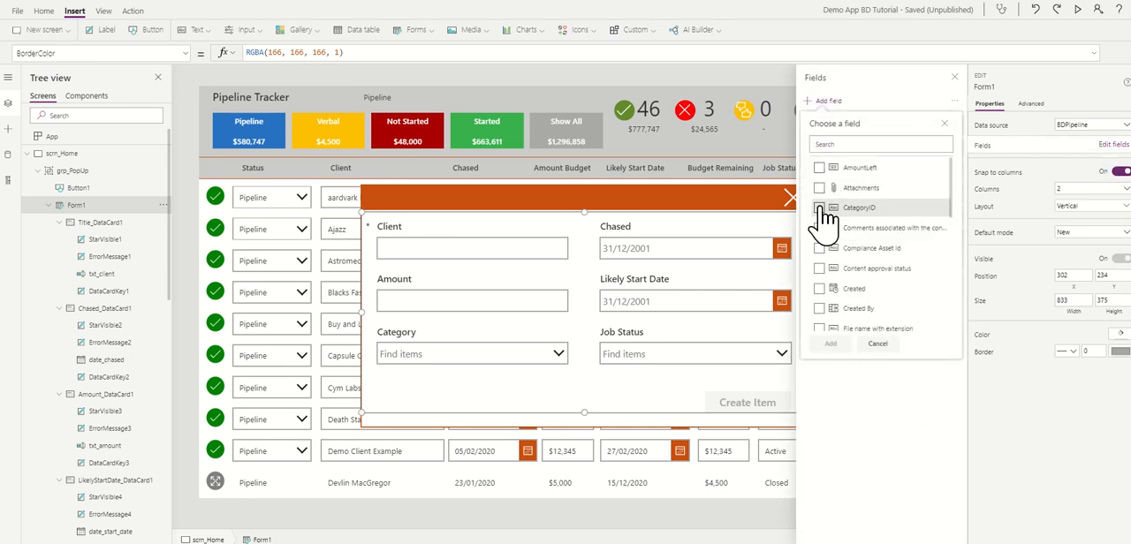
{"action": "left_click", "coordinate": [831, 344]}
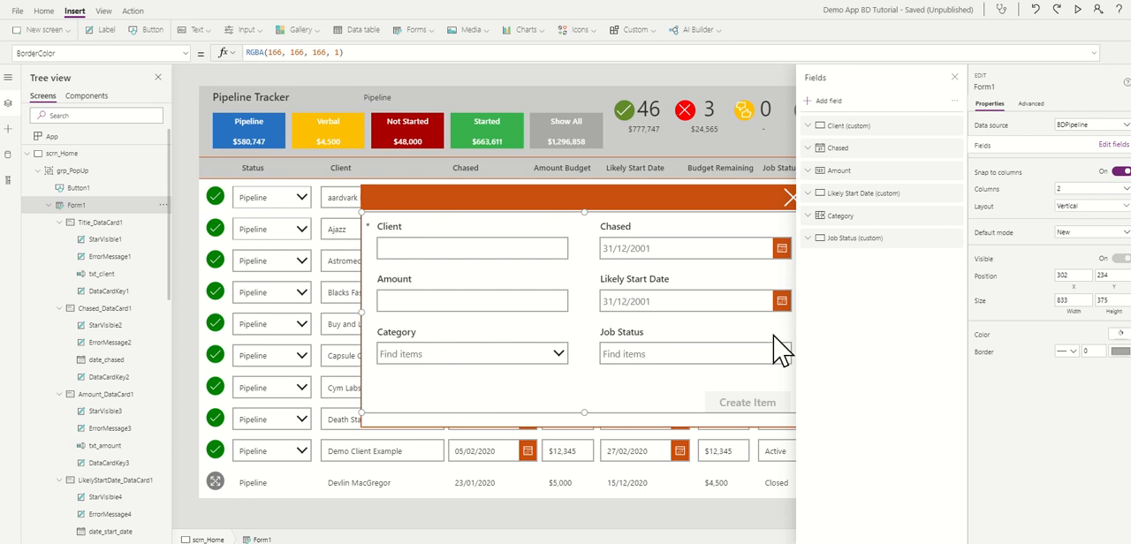
{"action": "left_click", "coordinate": [955, 79]}
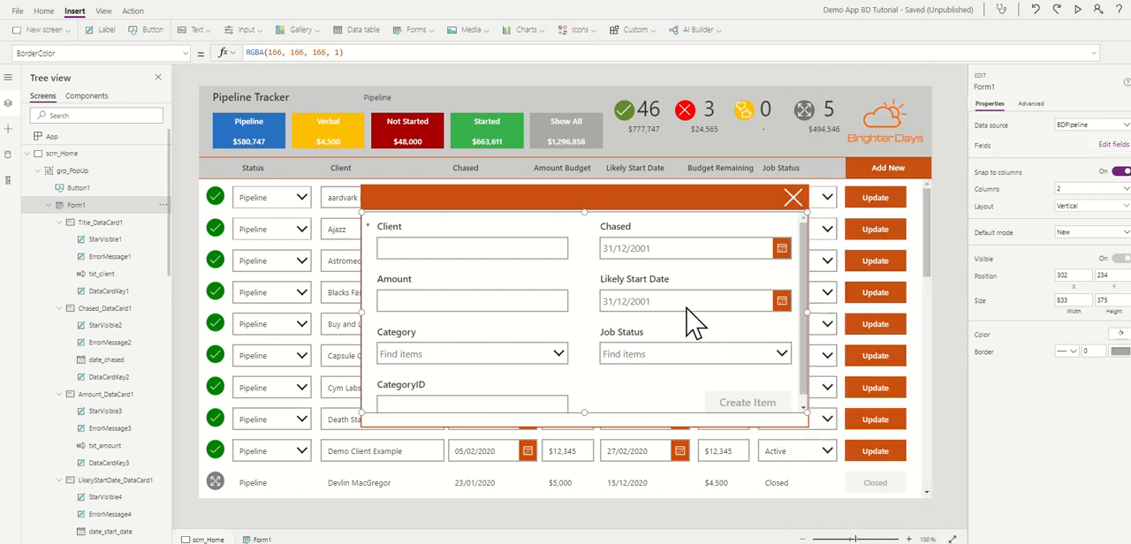
Step: Inspect the CategoryID text input's Default formula and unlock the CategoryID card so its properties can be changed
{"action": "scroll", "coordinate": [694, 323], "scroll_direction": "down", "scroll_amount": 1}
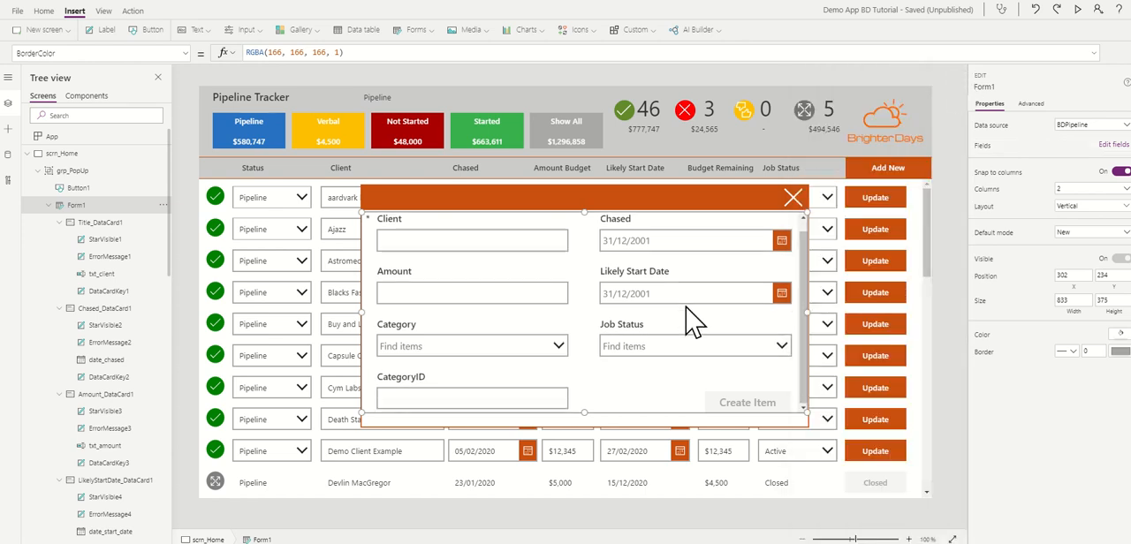
{"action": "left_click", "coordinate": [438, 392]}
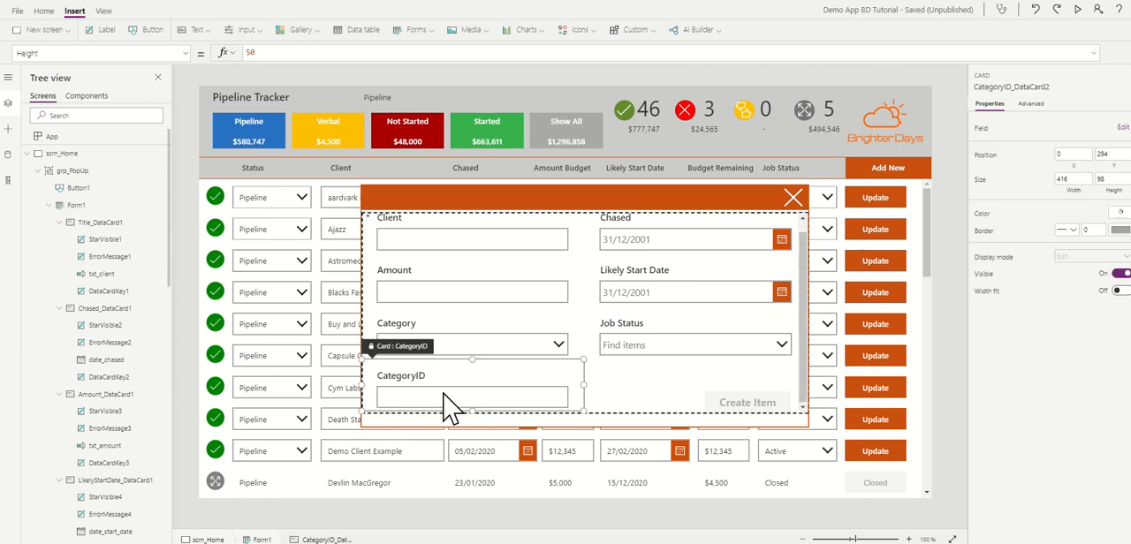
{"action": "left_click", "coordinate": [443, 396]}
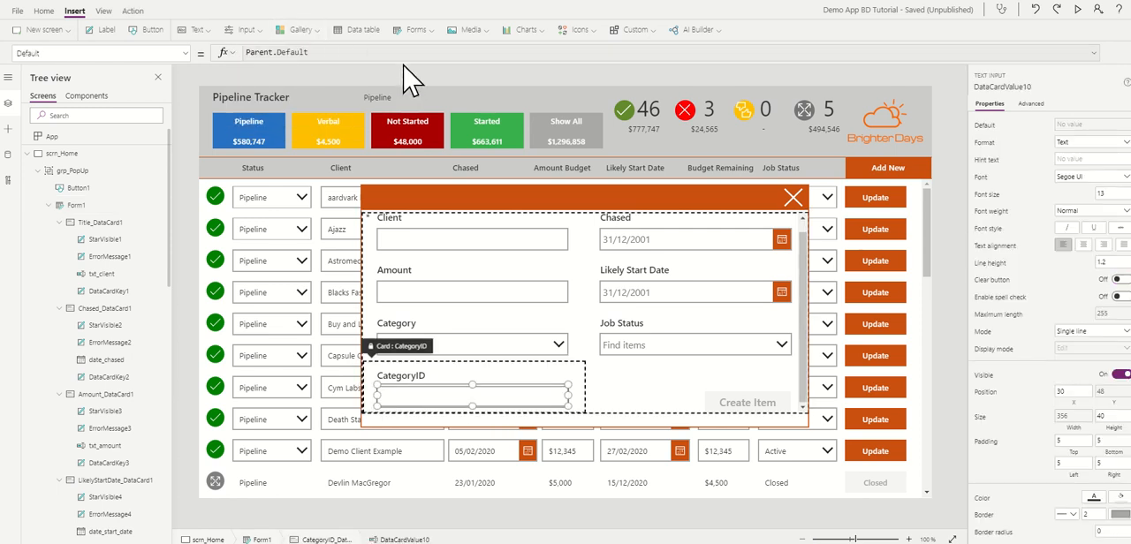
{"action": "left_click_drag", "start_coordinate": [404, 60], "coordinate": [399, 175]}
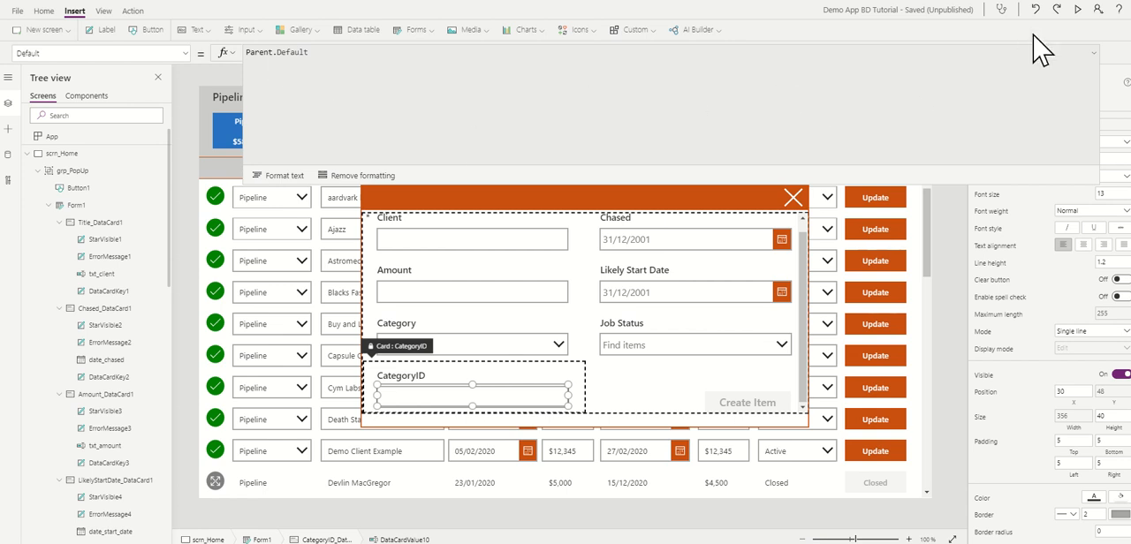
{"action": "left_click", "coordinate": [1094, 53]}
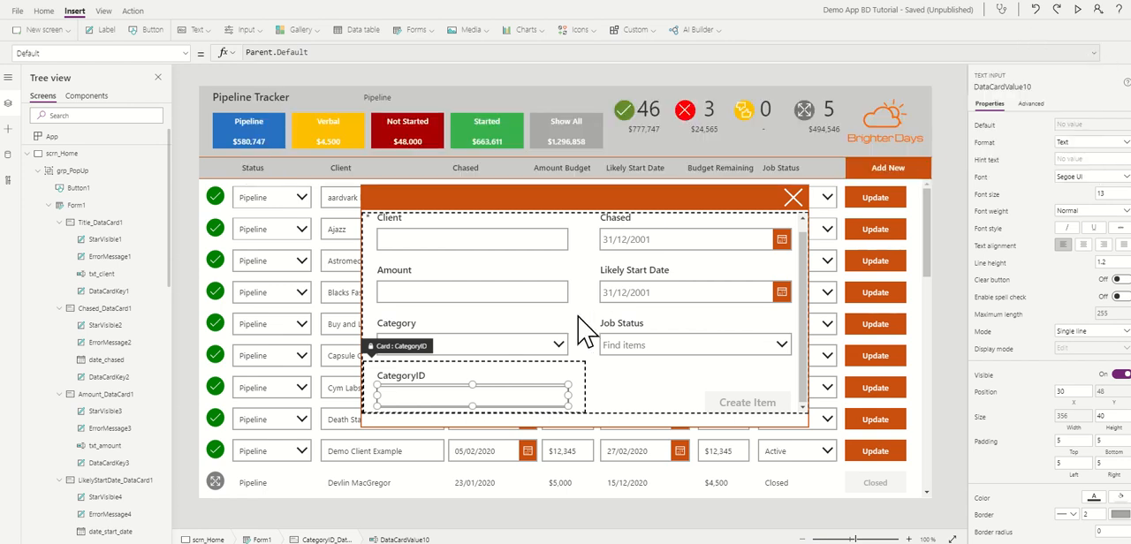
{"action": "left_click", "coordinate": [576, 389]}
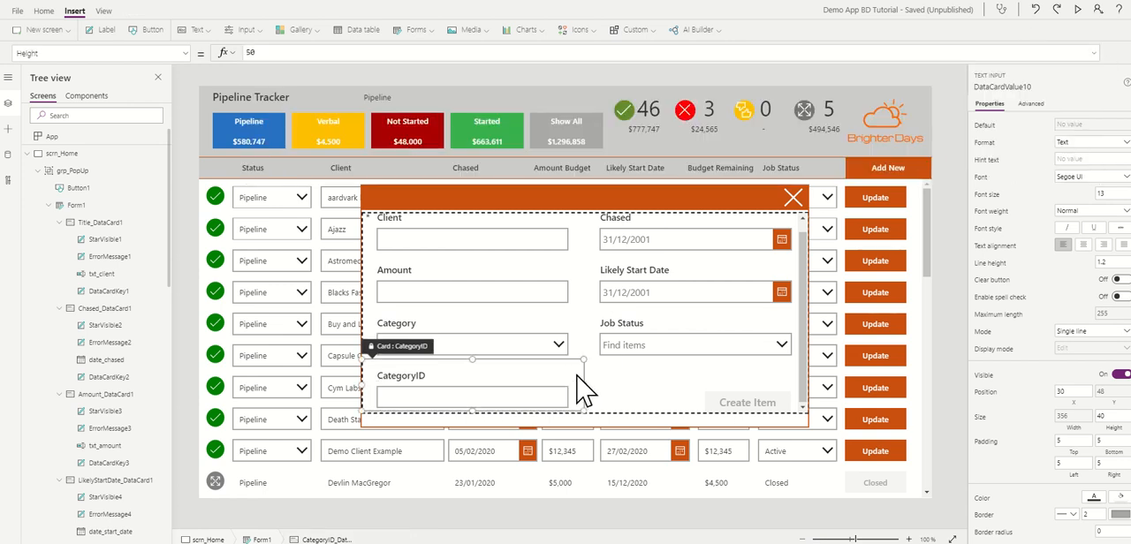
{"action": "left_click", "coordinate": [1032, 105]}
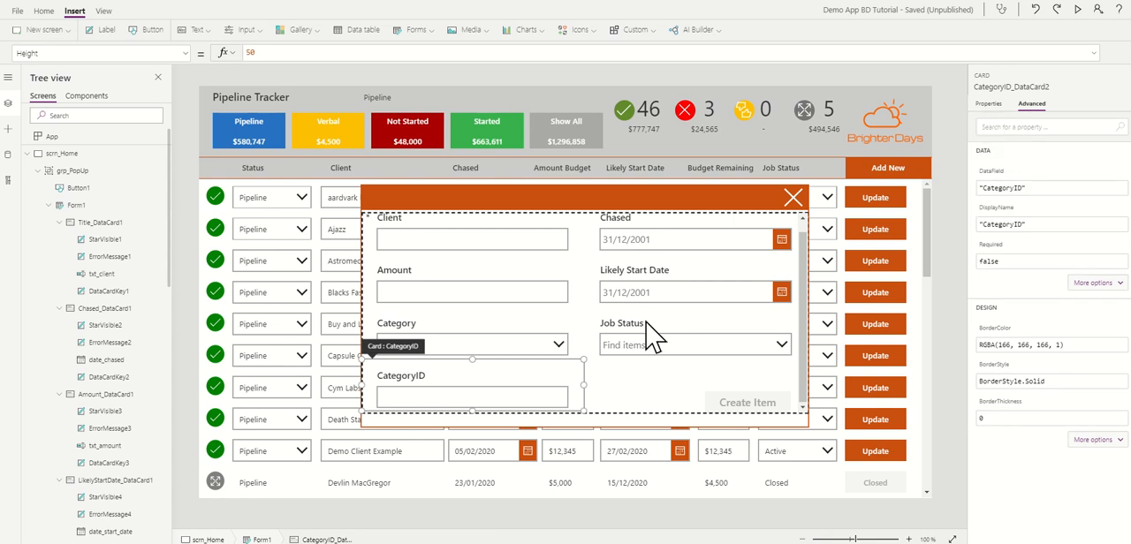
Step: Set the CategoryID input's Default to an If on dd_category.Selected.Value returning "01 Pipeline", "02 Verbal", "03 Not Started", "04 Started" or an empty string
{"action": "left_click", "coordinate": [540, 393]}
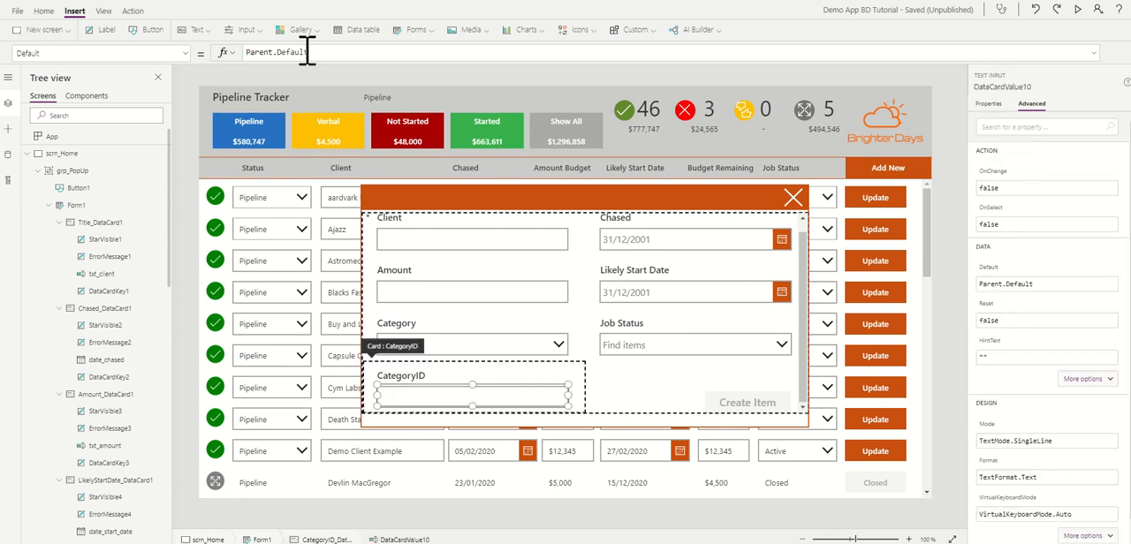
{"action": "left_click_drag", "start_coordinate": [313, 53], "coordinate": [232, 46]}
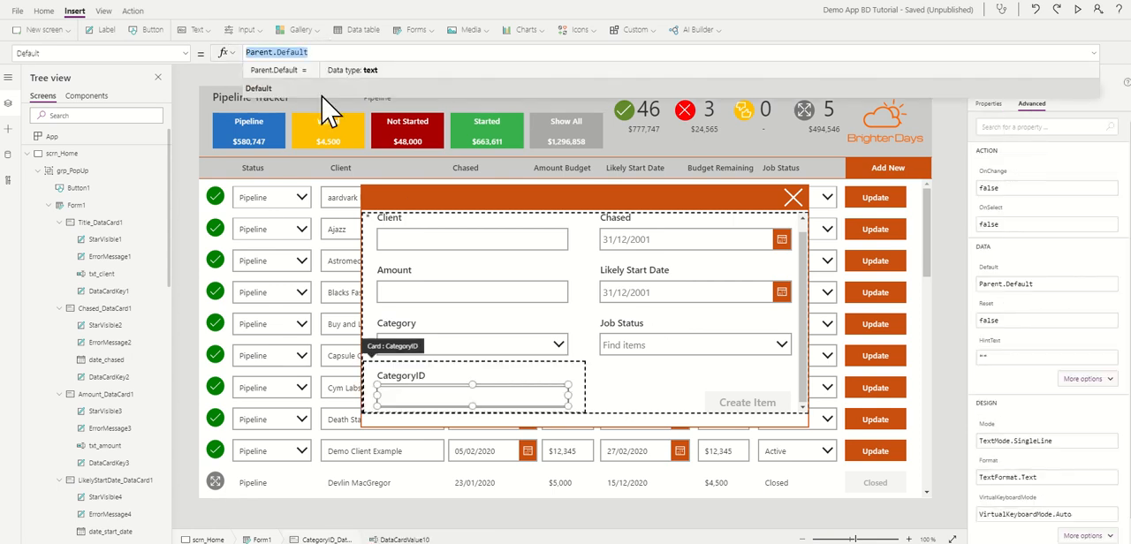
{"action": "key", "text": "BackSpace"}
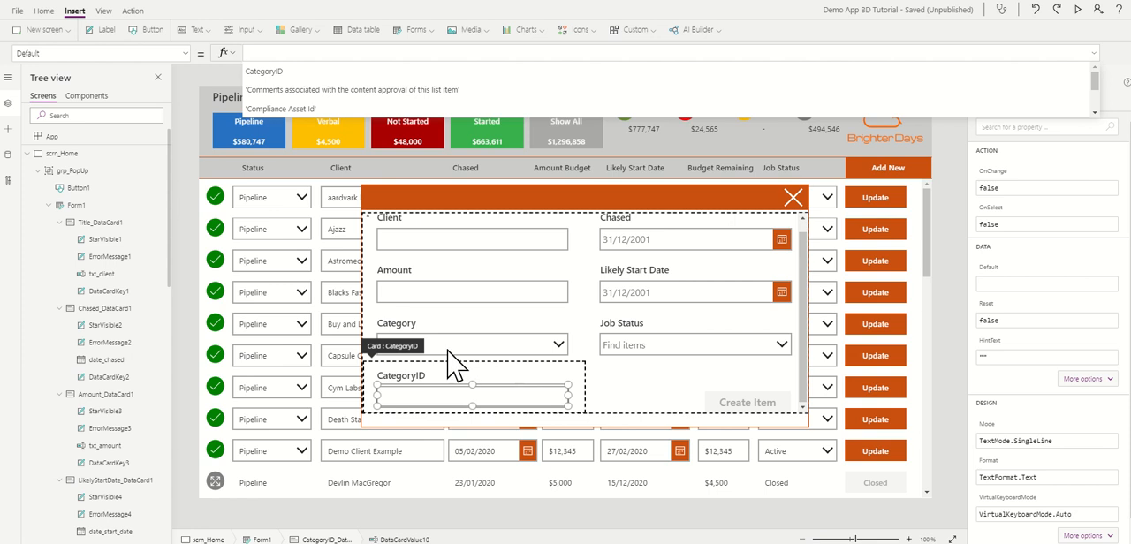
{"action": "left_click_drag", "start_coordinate": [421, 61], "coordinate": [420, 133]}
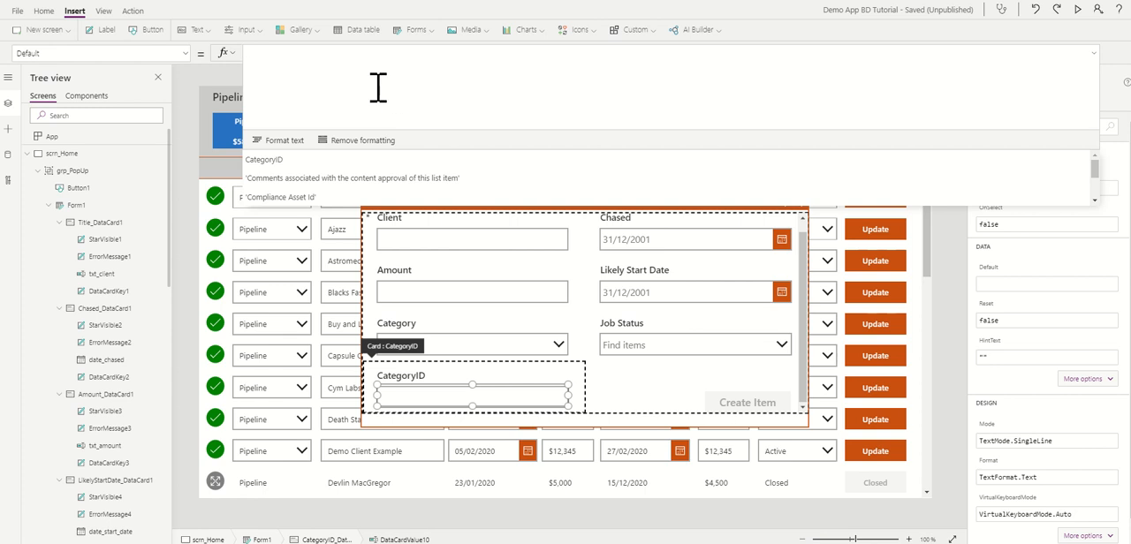
{"action": "type", "text": "If(dd_category.Selected.Value = \"Pipeline\", \"01 Pipeline\", dd_category.Selected.Value = \"Verbal\", \"02 Verbal\", dd_category.Selected.Value = \"Not Started\", \"03 Not Started\", dd_category.Selected.Value = \"Started\", \"04 Started\", \"\")"}
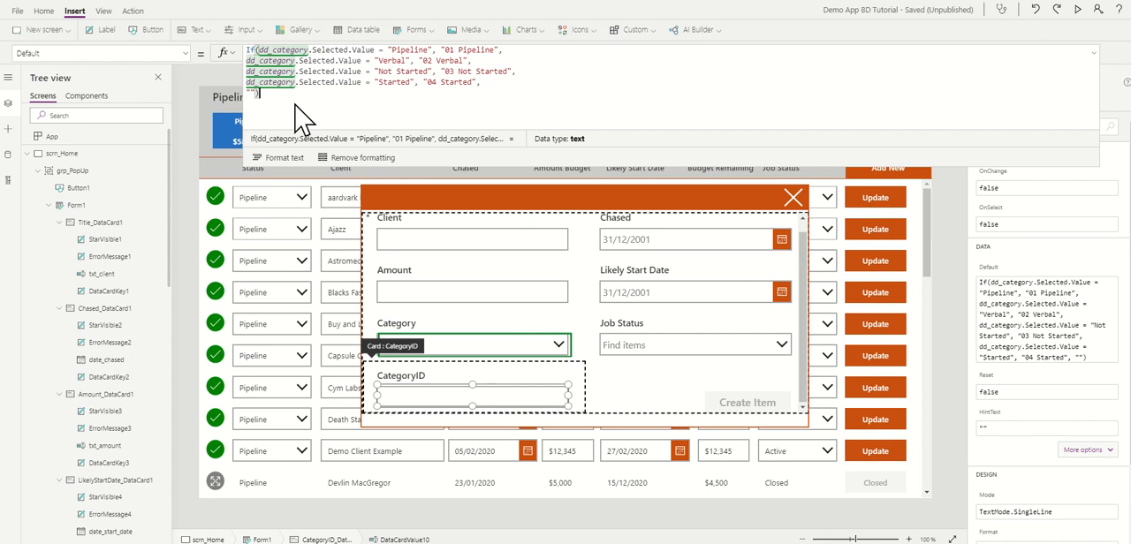
Step: Collapse the expanded formula area and hide the CategoryID card on Form1 by turning its Visible property off
{"action": "left_click", "coordinate": [620, 404]}
{"action": "left_click", "coordinate": [557, 398]}
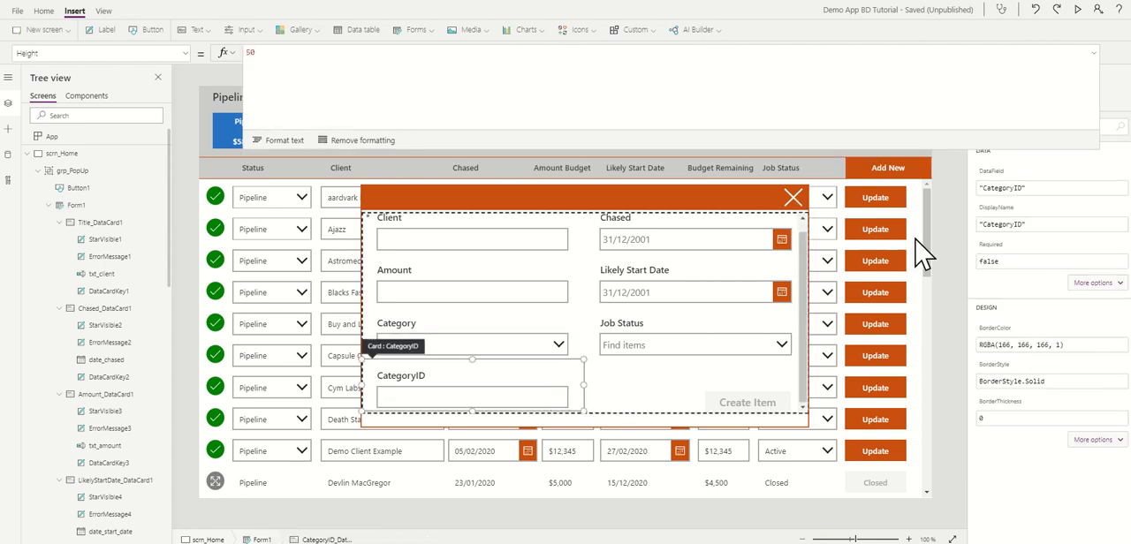
{"action": "left_click", "coordinate": [1096, 68]}
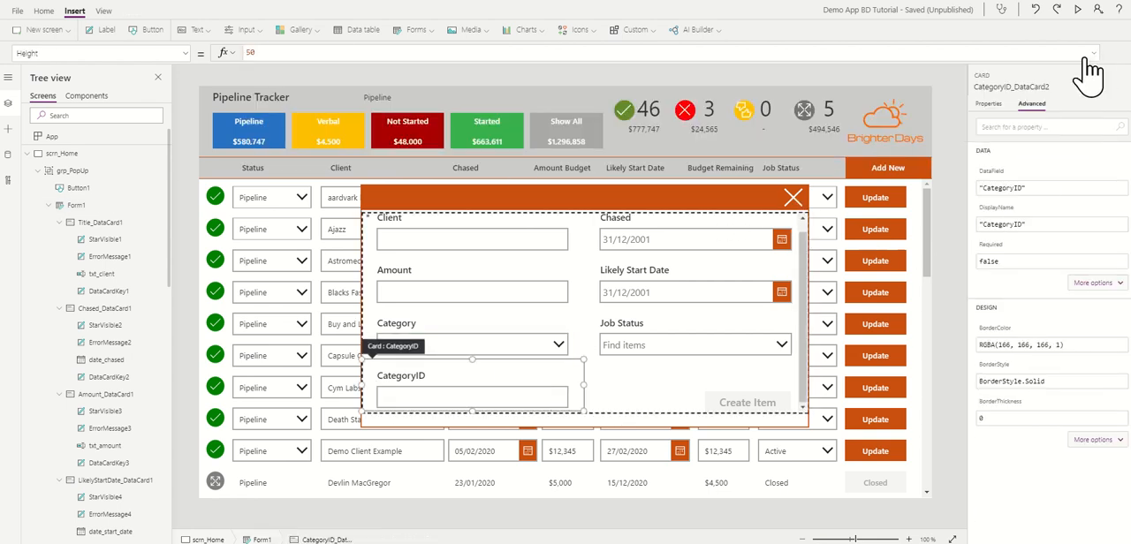
{"action": "left_click", "coordinate": [990, 104]}
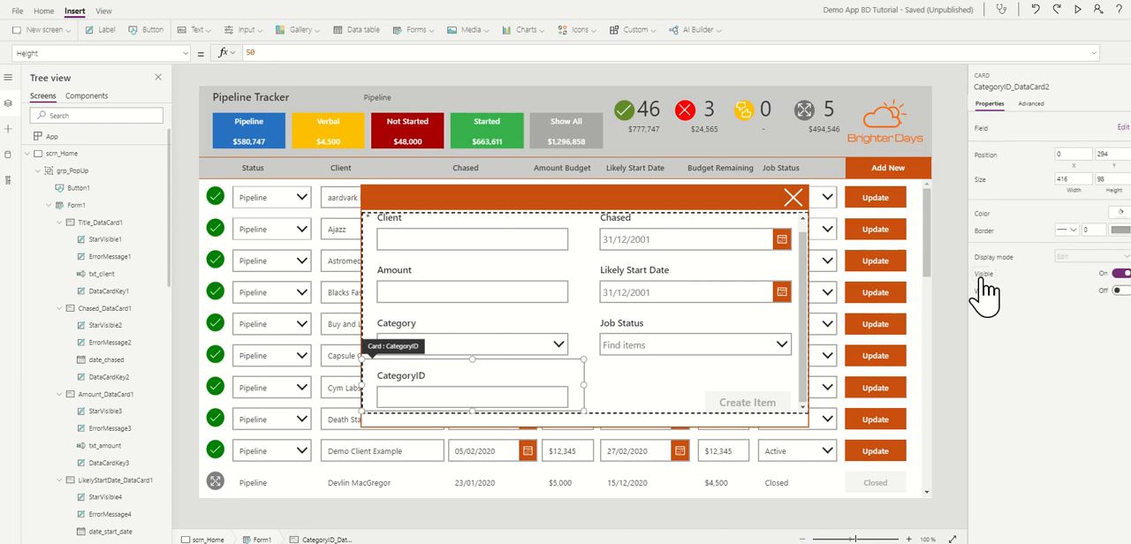
{"action": "left_click", "coordinate": [1120, 275]}
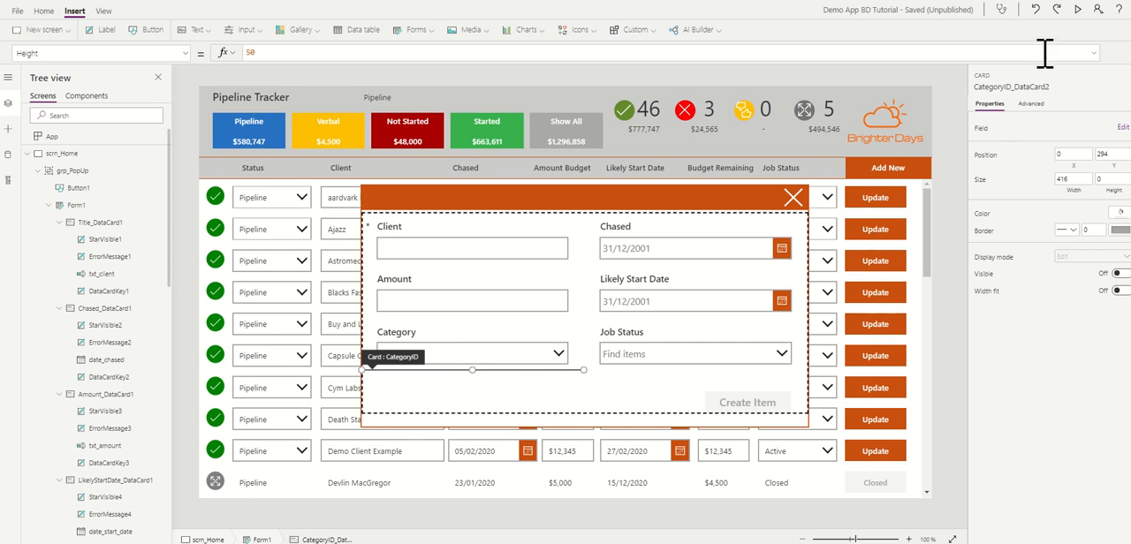
Step: Preview the app and enter client aarvark 2 with an amount of 22 in the popup form
{"action": "left_click", "coordinate": [1079, 11]}
{"action": "left_click", "coordinate": [453, 202]}
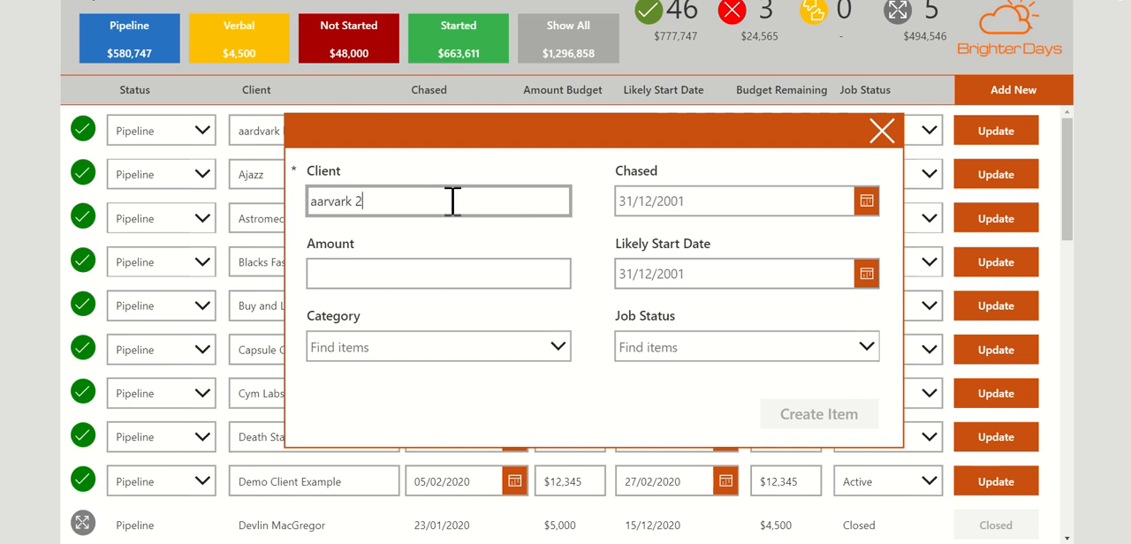
{"action": "left_click", "coordinate": [412, 275]}
{"action": "type", "text": "22"}
Step: Set the new item's Chased date to 07/04/2020 and its Likely Start Date to 21/04/2020
{"action": "left_click", "coordinate": [630, 203]}
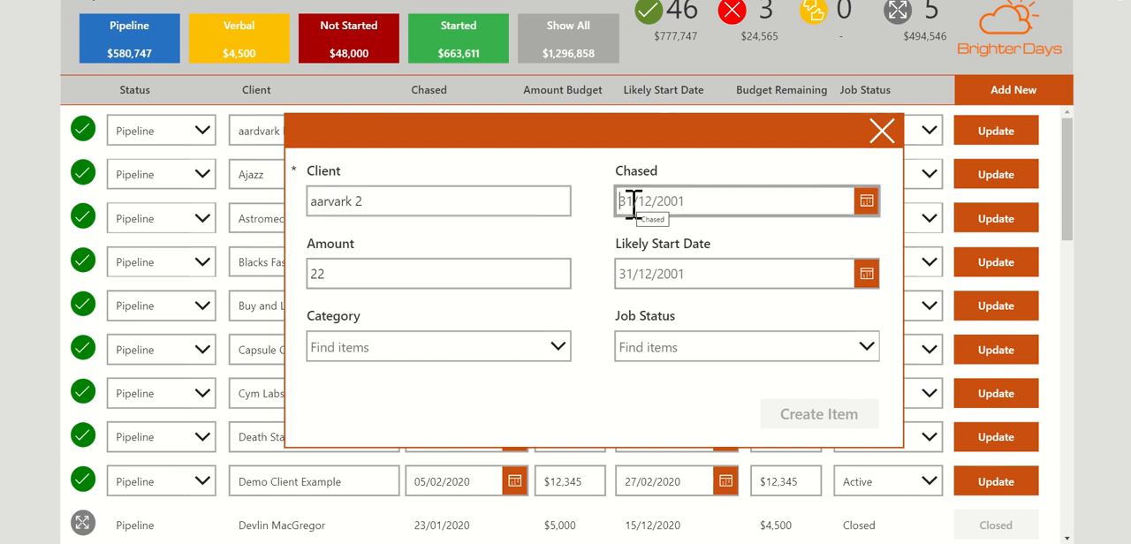
{"action": "left_click", "coordinate": [867, 202]}
{"action": "left_click", "coordinate": [711, 389]}
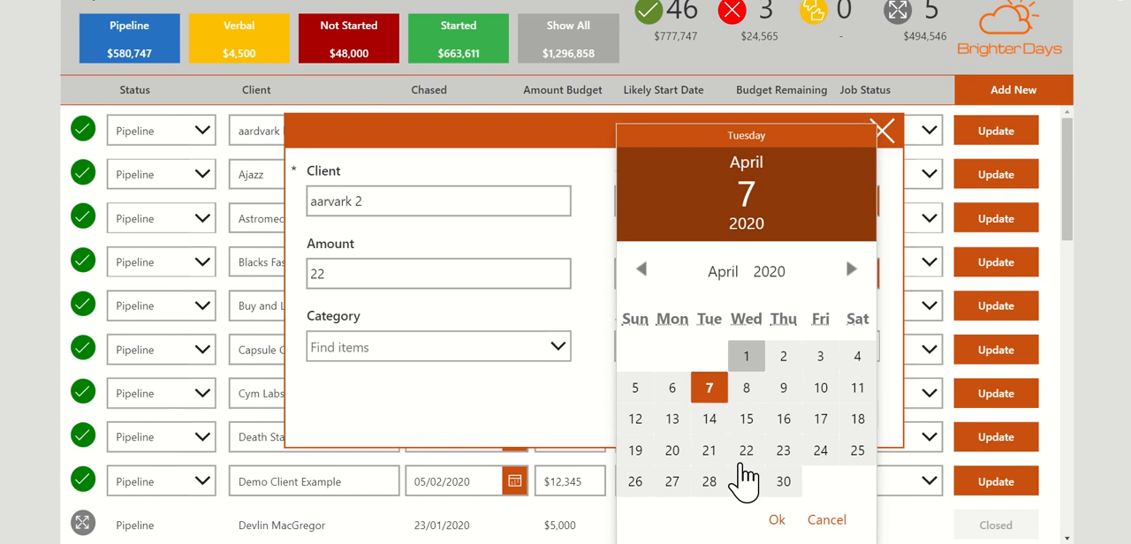
{"action": "left_click", "coordinate": [777, 520]}
{"action": "left_click", "coordinate": [867, 274]}
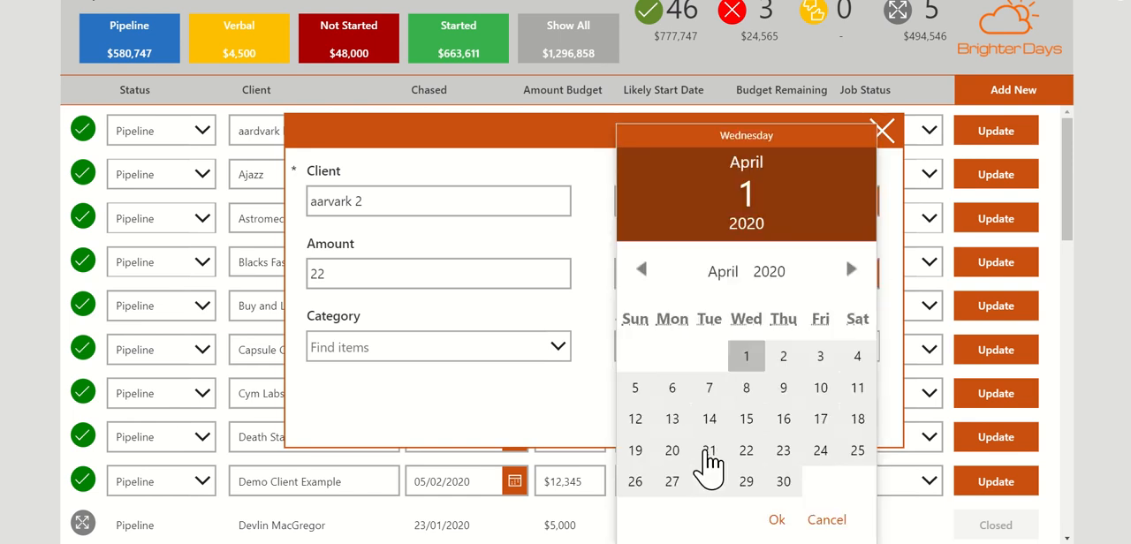
{"action": "left_click", "coordinate": [709, 451]}
{"action": "left_click", "coordinate": [777, 519]}
Step: Set the new item's Job Status to Active and Category to Pipeline, and create the item
{"action": "left_click", "coordinate": [730, 348]}
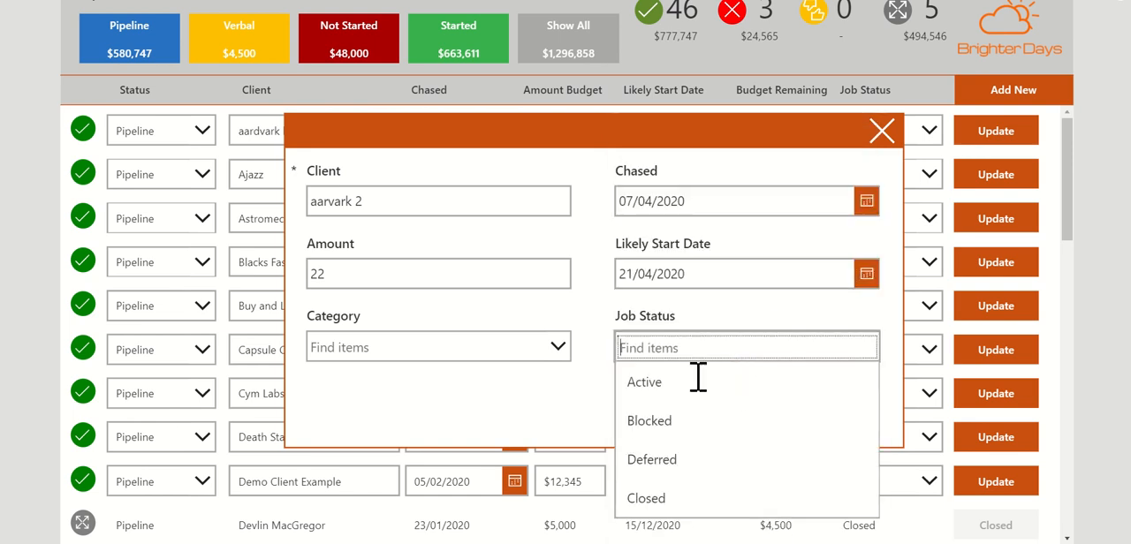
{"action": "left_click", "coordinate": [697, 381]}
{"action": "left_click", "coordinate": [425, 348]}
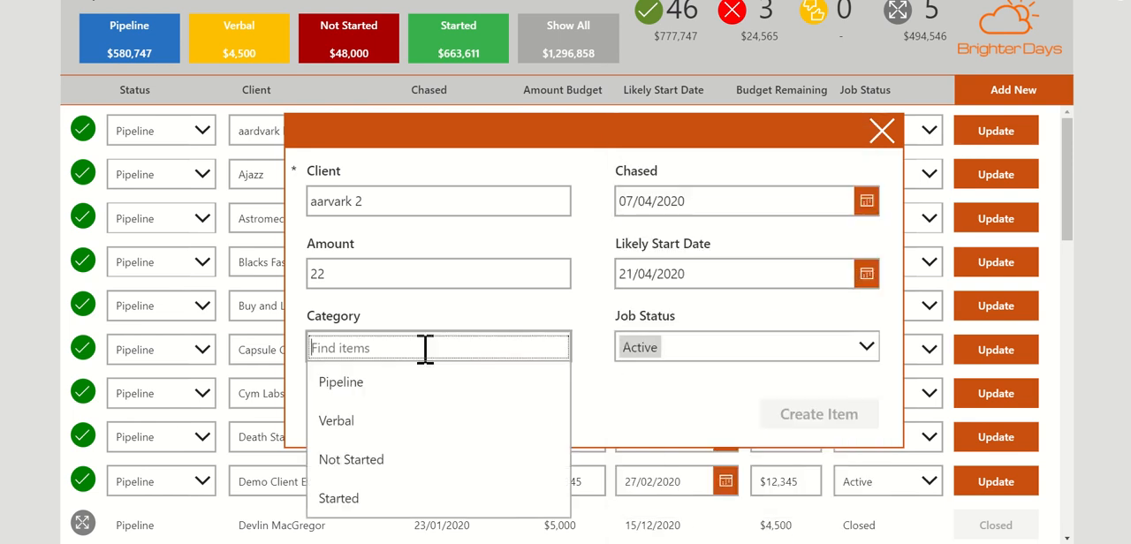
{"action": "left_click", "coordinate": [363, 388]}
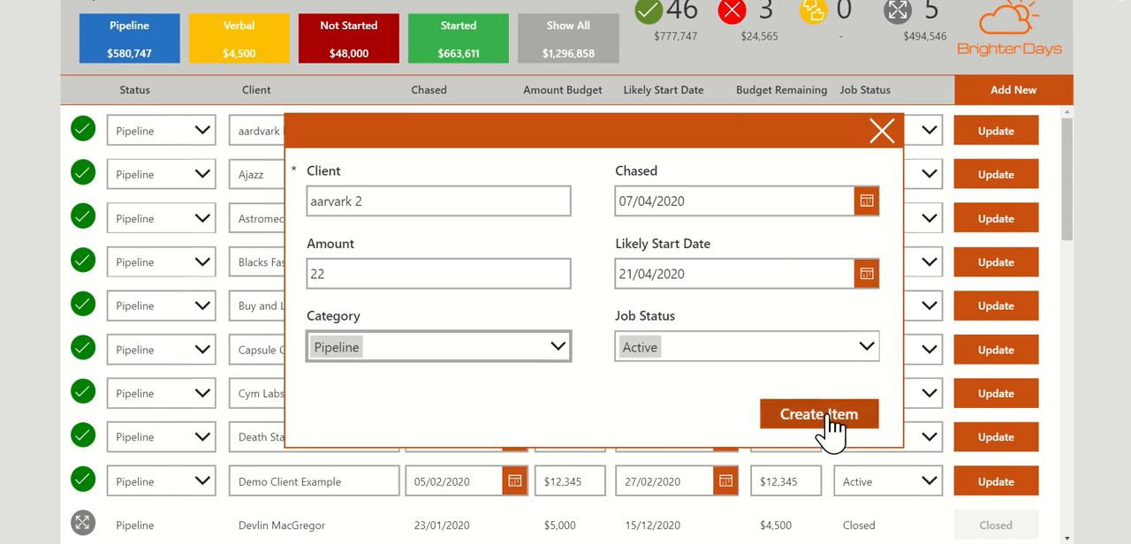
{"action": "left_click", "coordinate": [827, 415]}
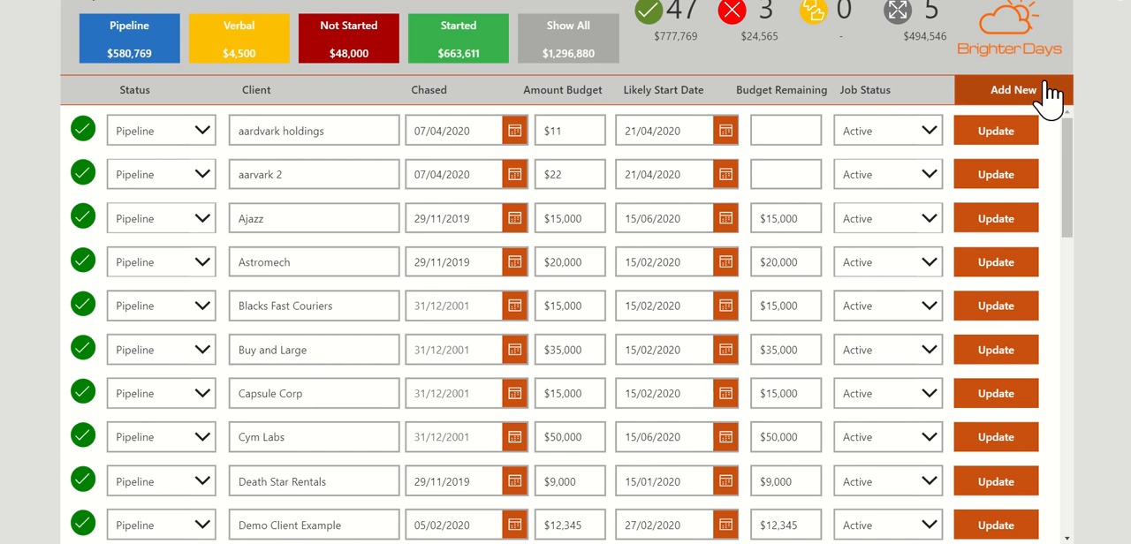
Step: Test opening and closing the Add New popup twice, and select the Amount Budget field of the aardvark holdings record
{"action": "left_click", "coordinate": [1048, 97]}
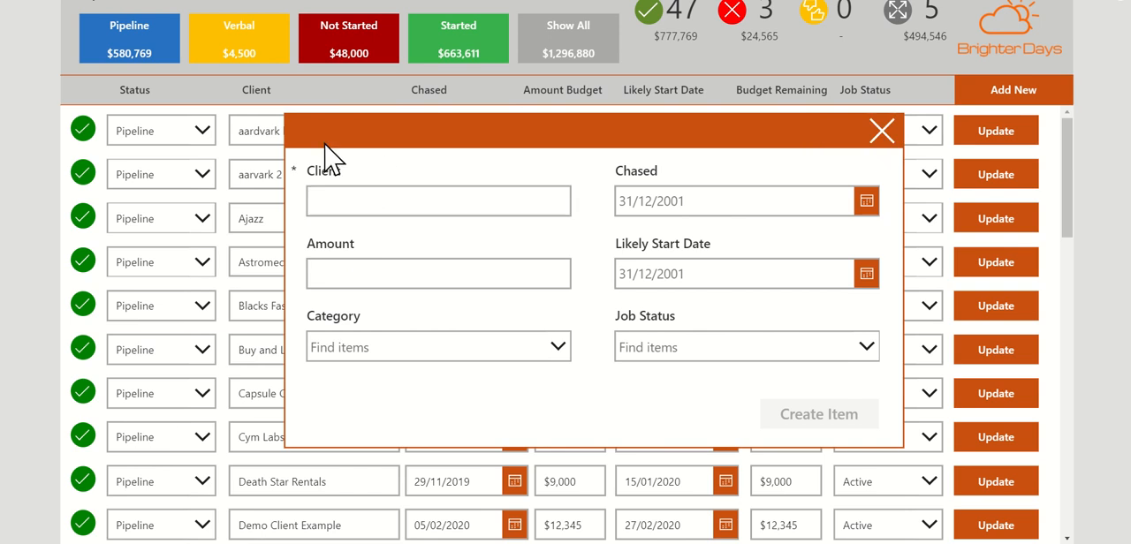
{"action": "left_click", "coordinate": [884, 133]}
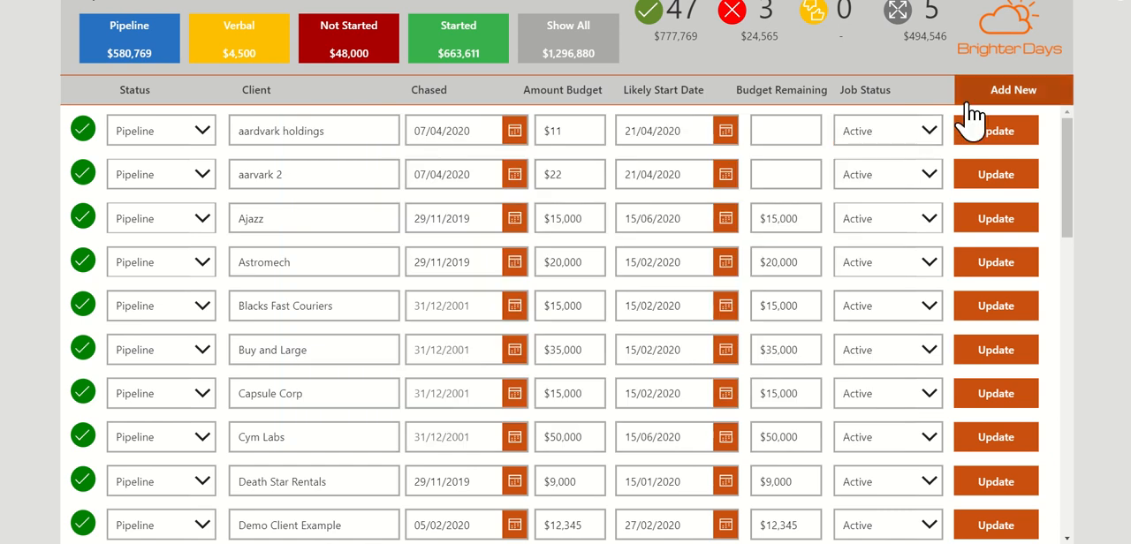
{"action": "left_click", "coordinate": [985, 97]}
{"action": "left_click", "coordinate": [883, 133]}
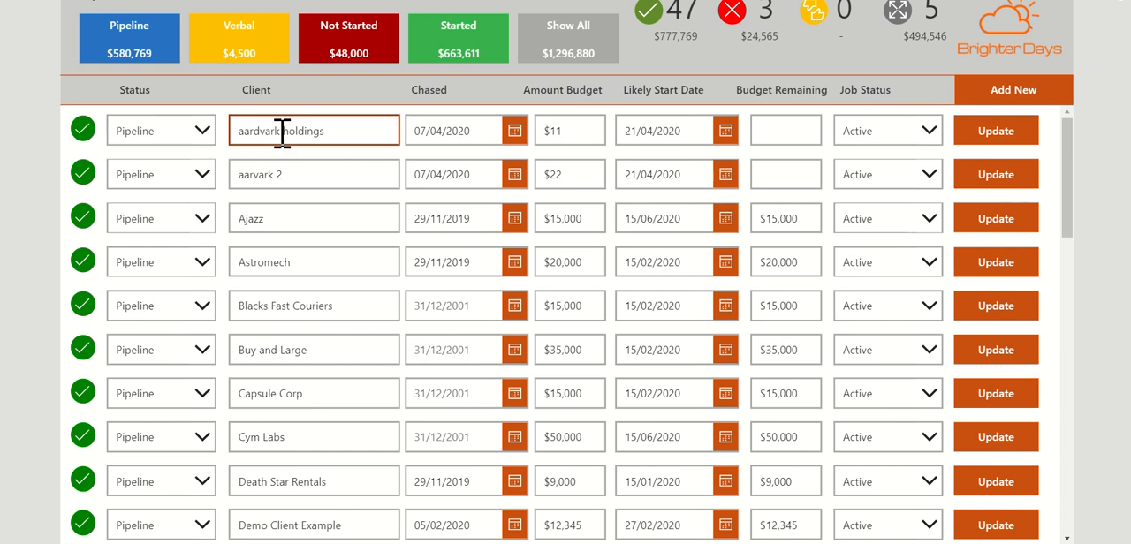
{"action": "left_click", "coordinate": [571, 134]}
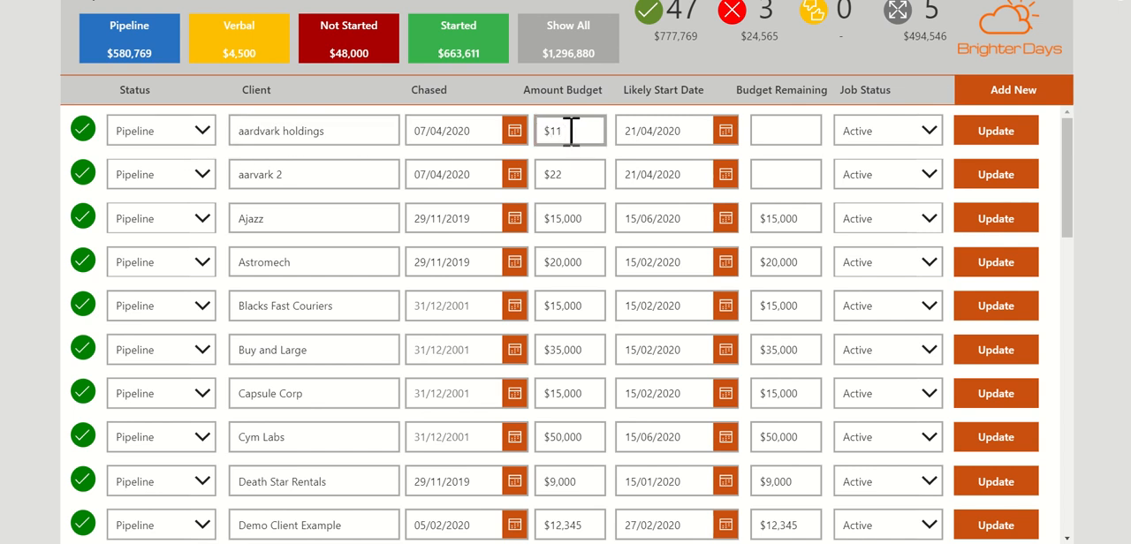